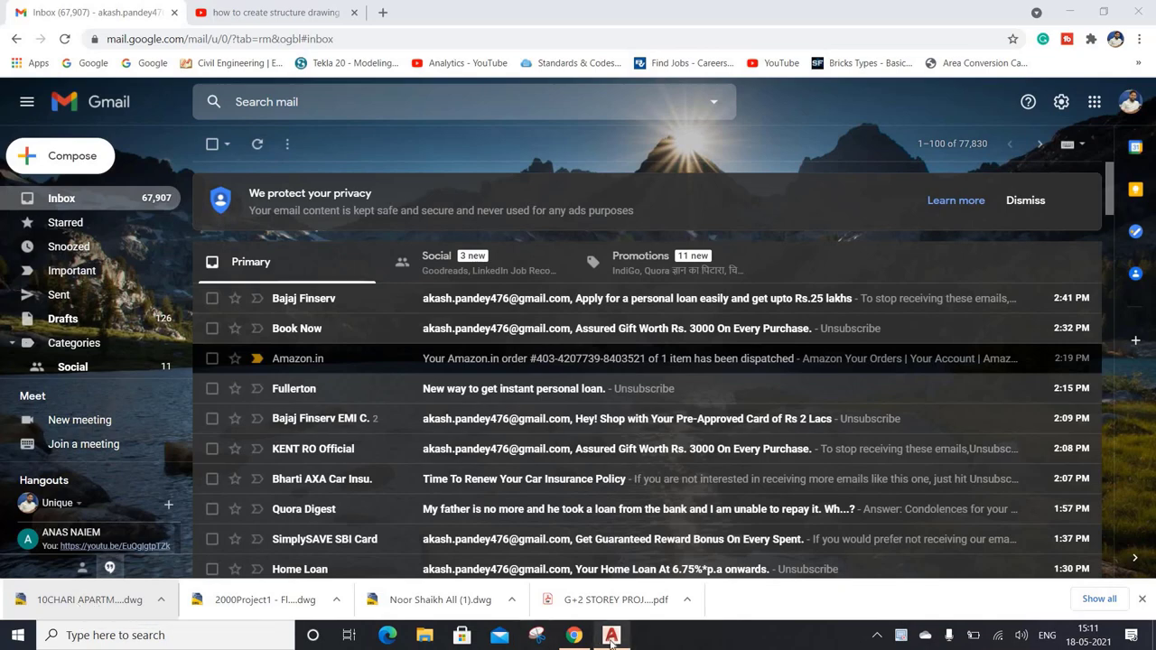
Bring the 10CHARI apartment drawing forward and pan through the parking and terrace floor plans.
{"action": "left_click", "coordinate": [612, 638]}
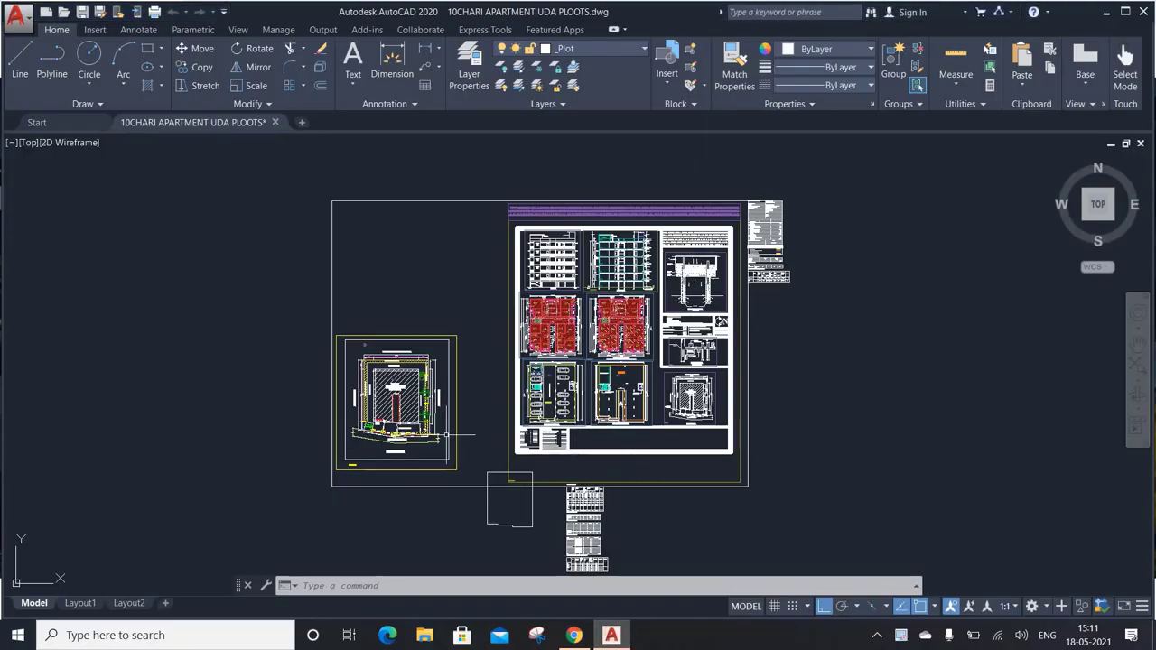
{"action": "scroll", "coordinate": [457, 433], "scroll_direction": "up", "scroll_amount": 5}
{"action": "middle_click_drag", "start_coordinate": [596, 381], "coordinate": [466, 408]}
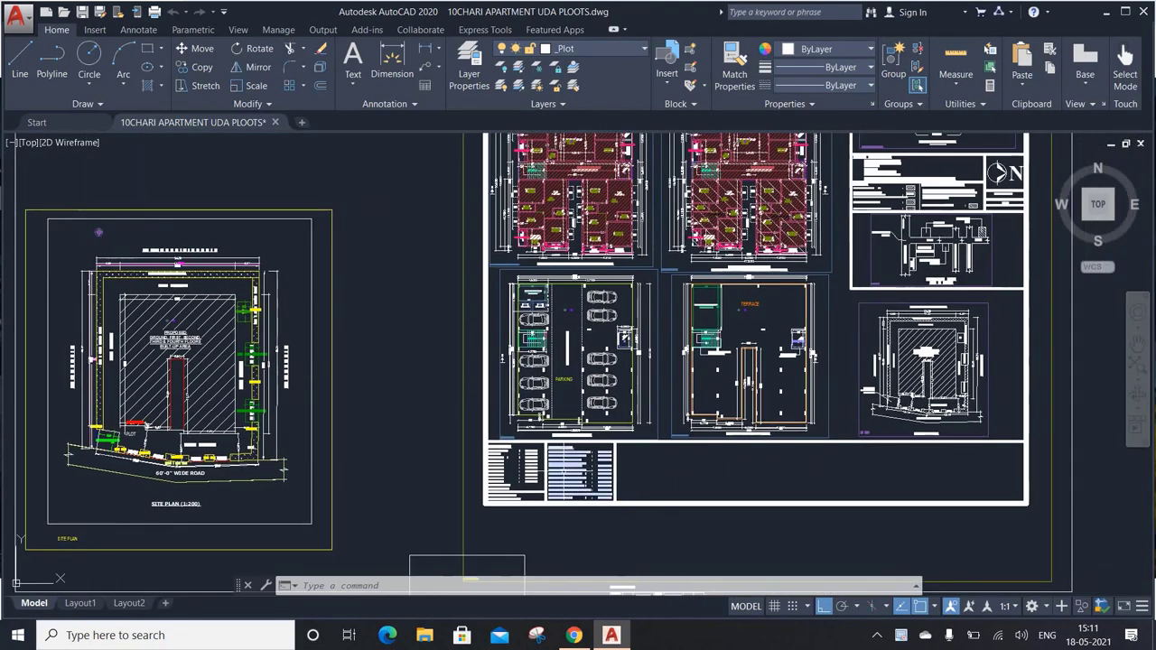
{"action": "scroll", "coordinate": [569, 475], "scroll_direction": "up", "scroll_amount": 4}
{"action": "middle_click_drag", "start_coordinate": [567, 344], "coordinate": [551, 413]}
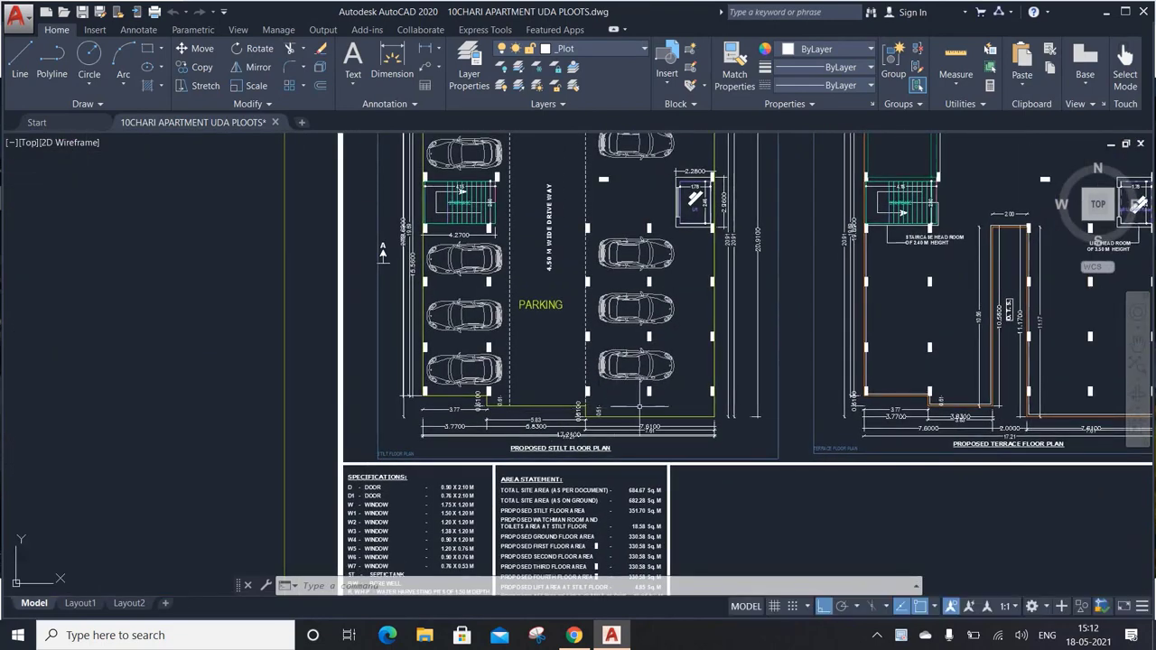
{"action": "middle_click_drag", "start_coordinate": [739, 294], "coordinate": [714, 384]}
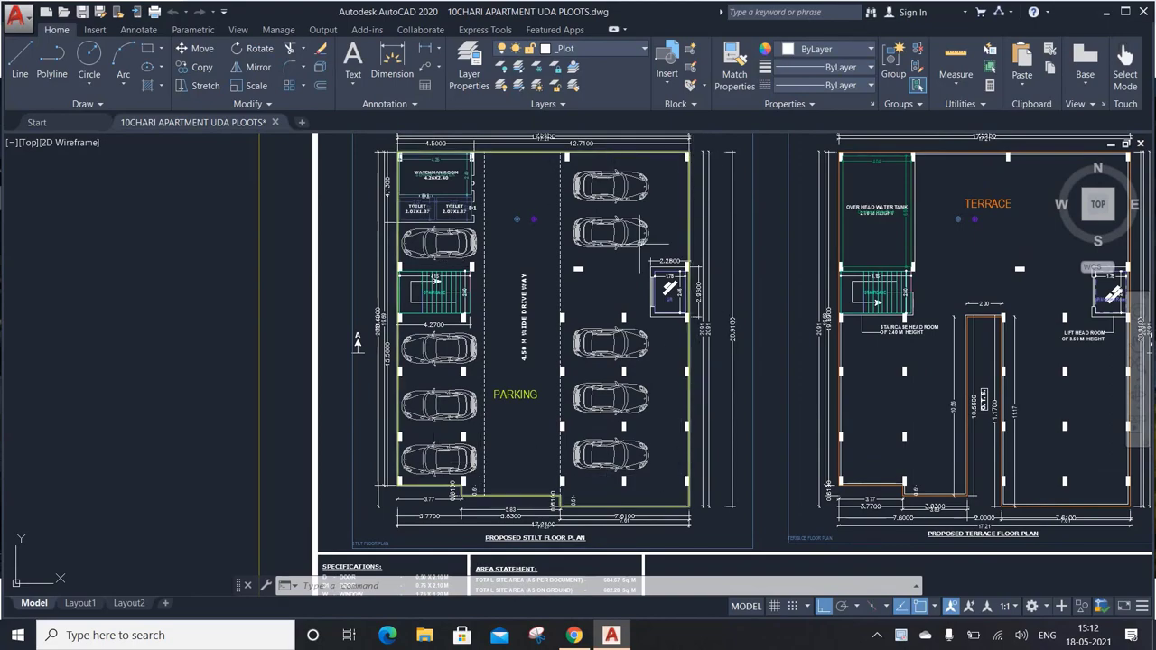
{"action": "middle_click_drag", "start_coordinate": [681, 262], "coordinate": [654, 447]}
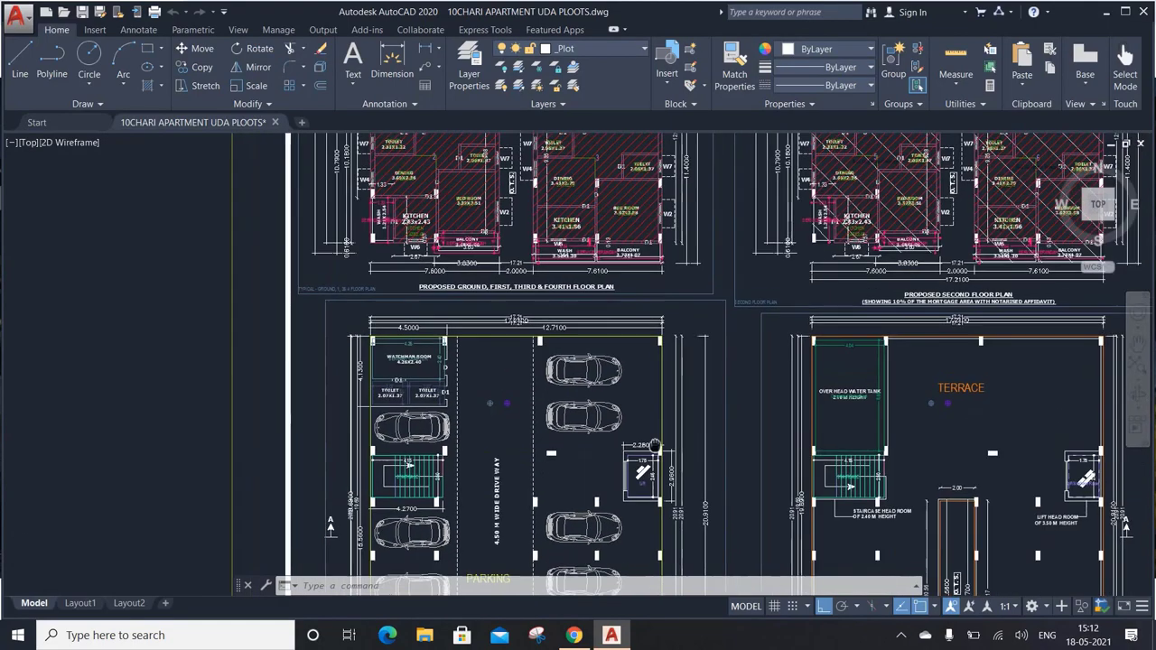
Zoom out to the elevations, Section at A-A and title block above the plans.
{"action": "scroll", "coordinate": [654, 446], "scroll_direction": "down", "scroll_amount": 1}
{"action": "scroll", "coordinate": [654, 446], "scroll_direction": "down", "scroll_amount": 1}
{"action": "scroll", "coordinate": [609, 275], "scroll_direction": "down", "scroll_amount": 2}
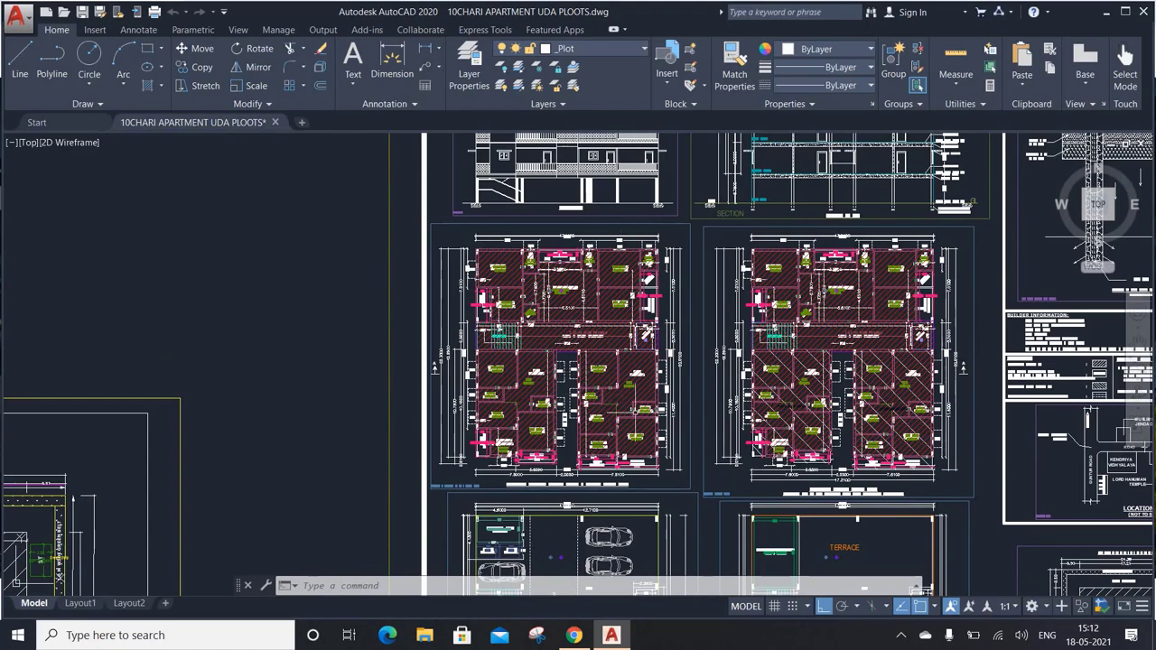
{"action": "middle_click_drag", "start_coordinate": [570, 212], "coordinate": [561, 310]}
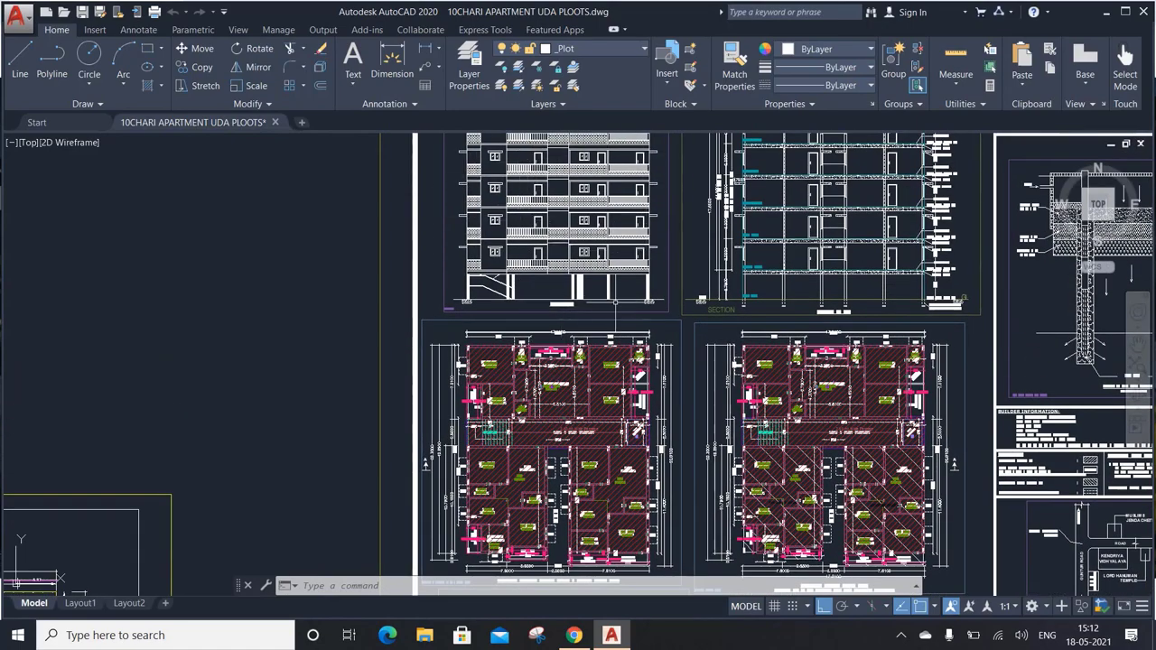
{"action": "middle_click_drag", "start_coordinate": [615, 303], "coordinate": [509, 368]}
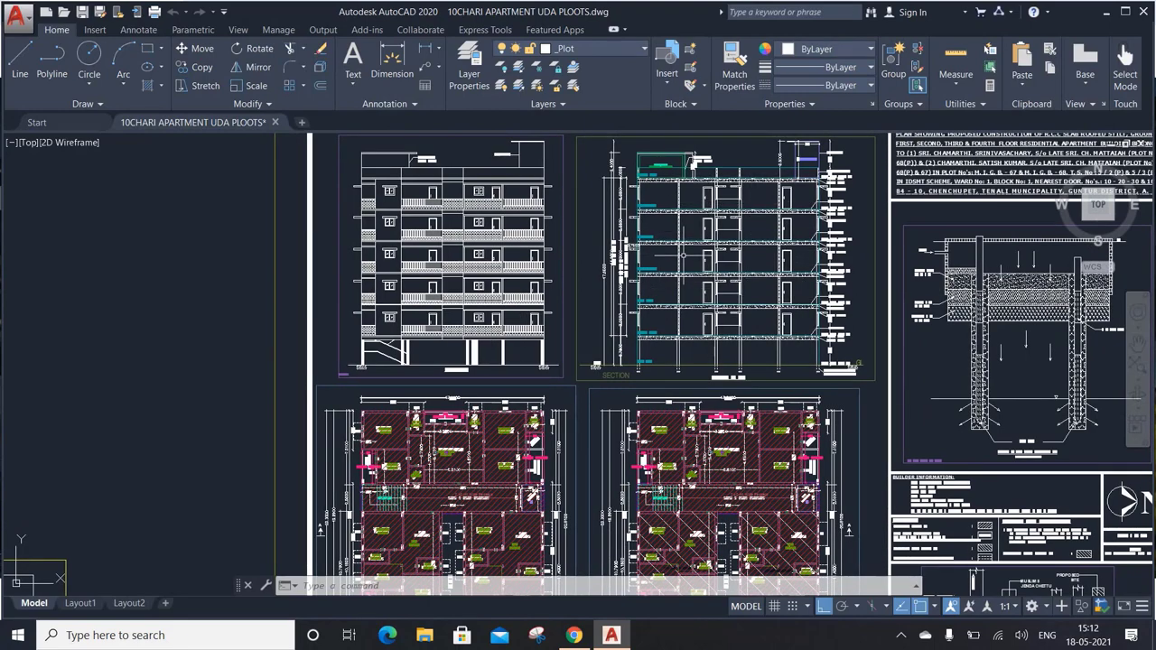
{"action": "scroll", "coordinate": [728, 360], "scroll_direction": "up", "scroll_amount": 1}
{"action": "scroll", "coordinate": [728, 359], "scroll_direction": "up", "scroll_amount": 2}
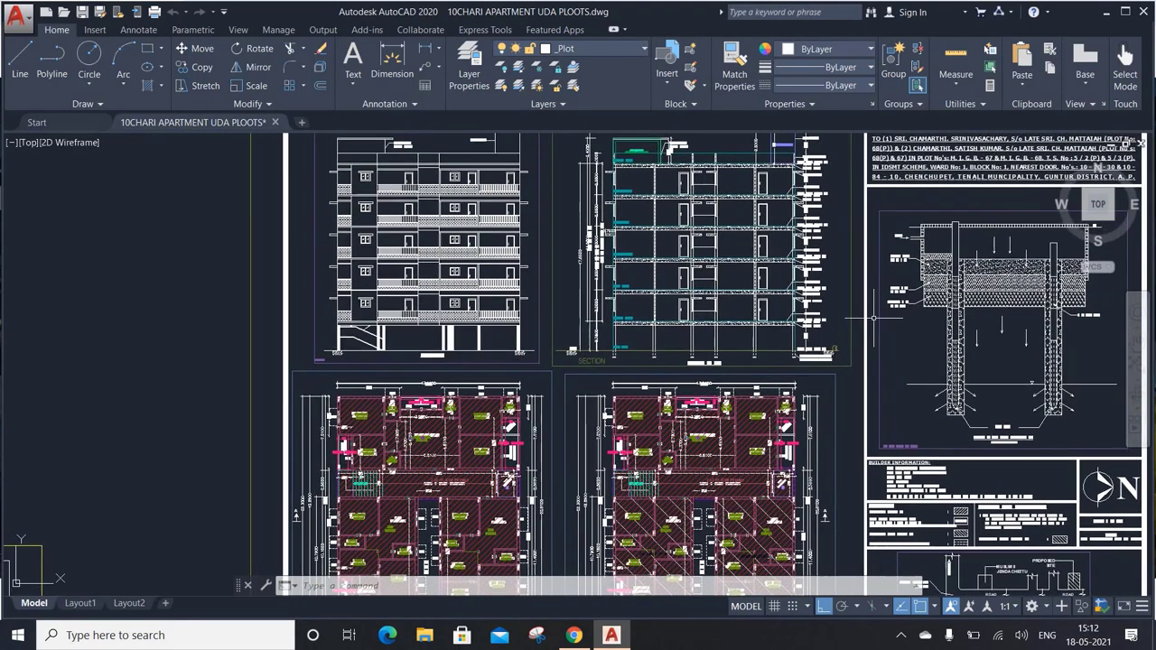
{"action": "scroll", "coordinate": [768, 362], "scroll_direction": "up", "scroll_amount": 2}
{"action": "scroll", "coordinate": [798, 330], "scroll_direction": "up", "scroll_amount": 2}
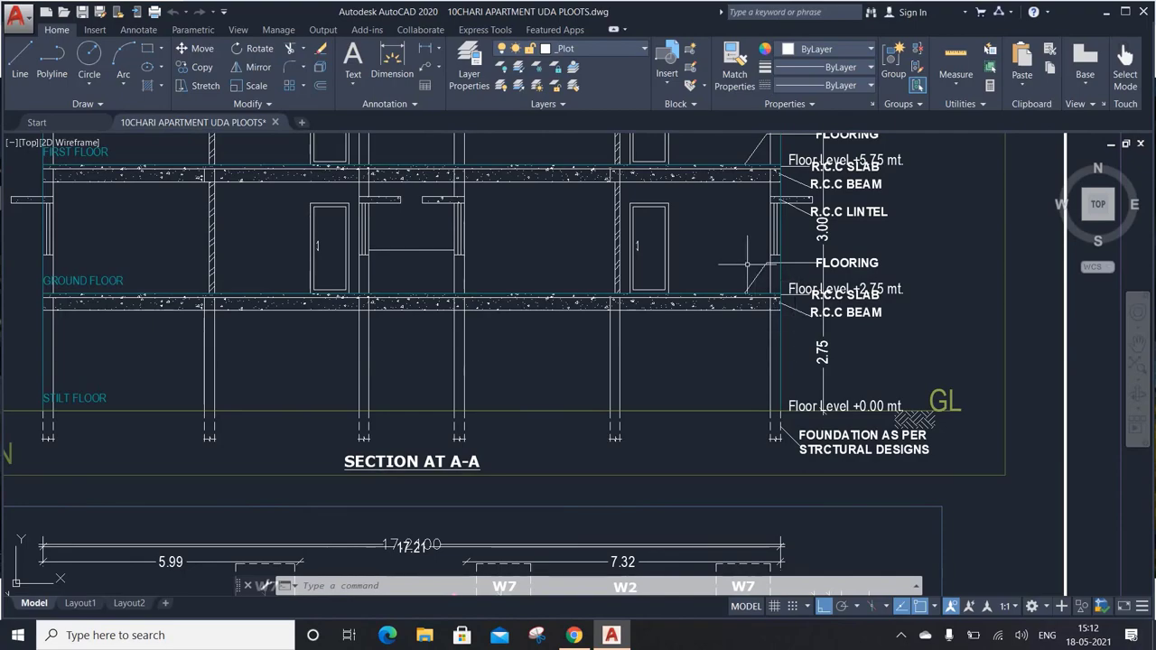
Pan across the apartment floor plans at a closer zoom.
{"action": "scroll", "coordinate": [813, 343], "scroll_direction": "down", "scroll_amount": 5}
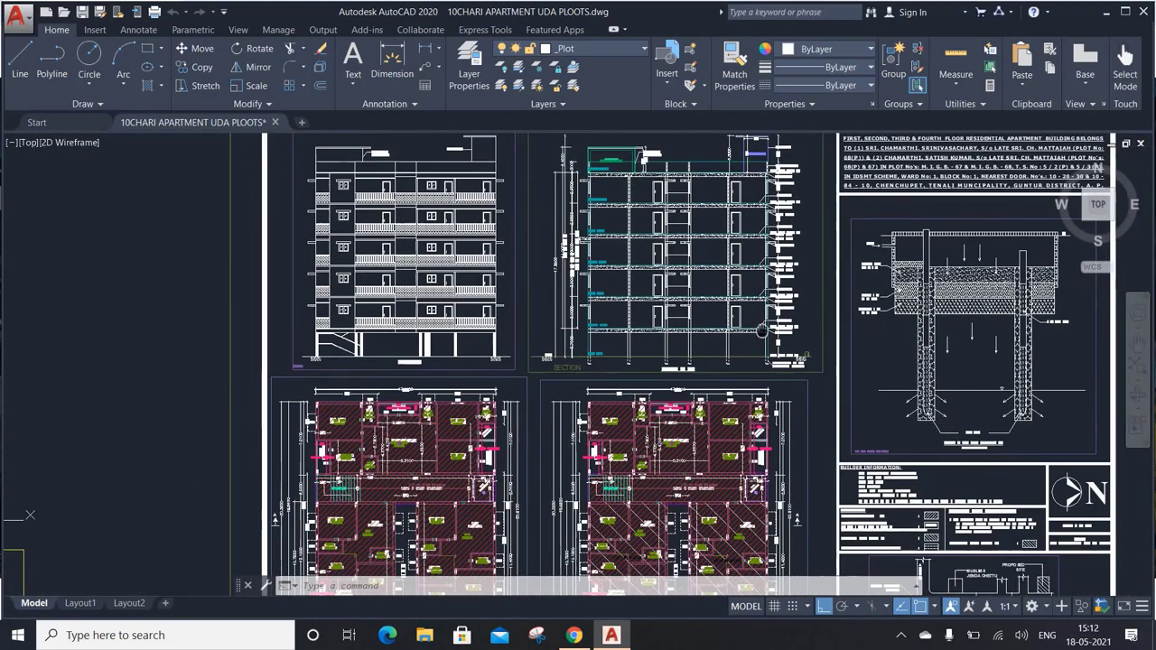
{"action": "scroll", "coordinate": [705, 362], "scroll_direction": "up", "scroll_amount": 1}
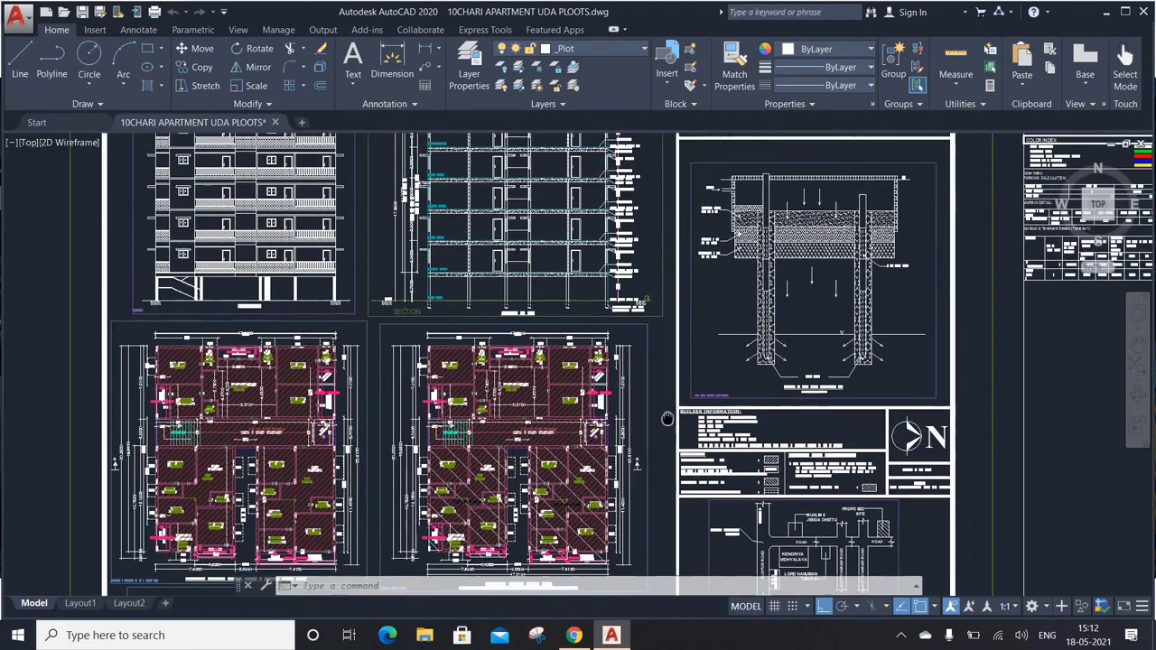
{"action": "middle_click_drag", "start_coordinate": [875, 227], "coordinate": [712, 301]}
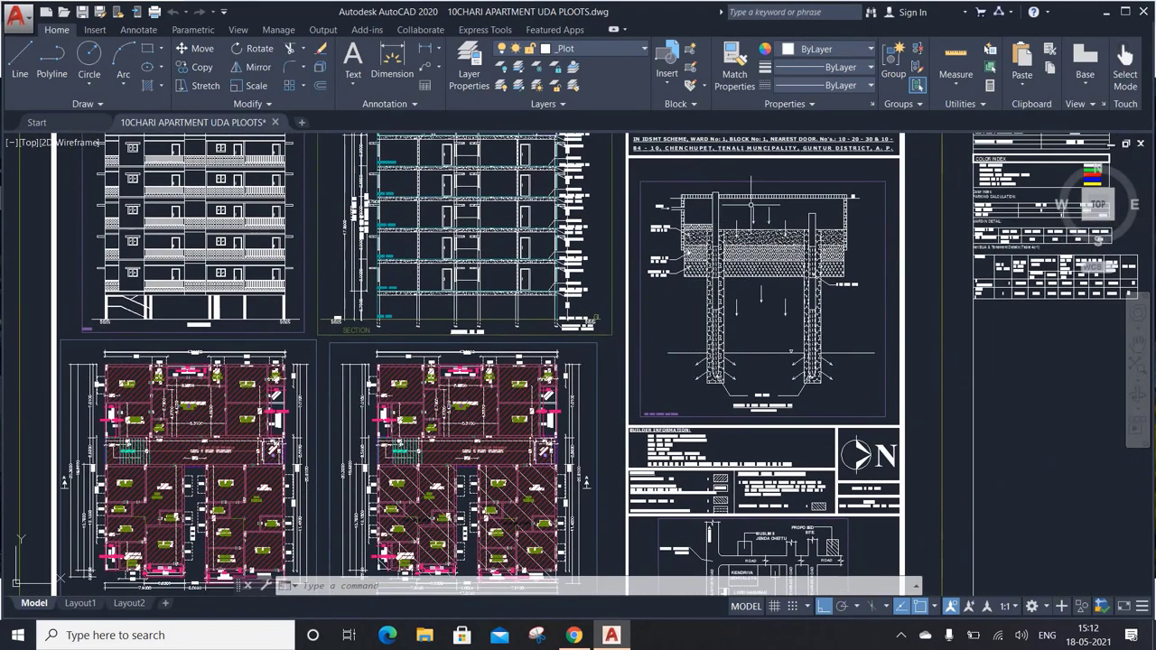
{"action": "scroll", "coordinate": [789, 358], "scroll_direction": "down", "scroll_amount": 3}
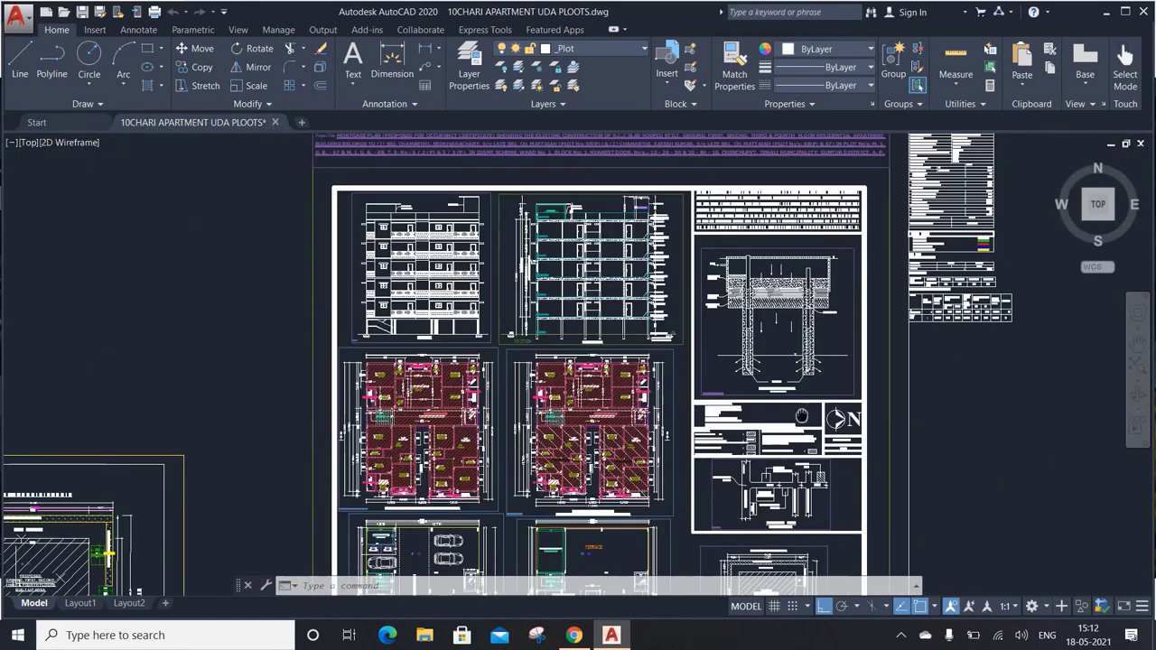
{"action": "scroll", "coordinate": [781, 380], "scroll_direction": "up", "scroll_amount": 2}
{"action": "scroll", "coordinate": [772, 412], "scroll_direction": "up", "scroll_amount": 2}
{"action": "scroll", "coordinate": [772, 411], "scroll_direction": "up", "scroll_amount": 2}
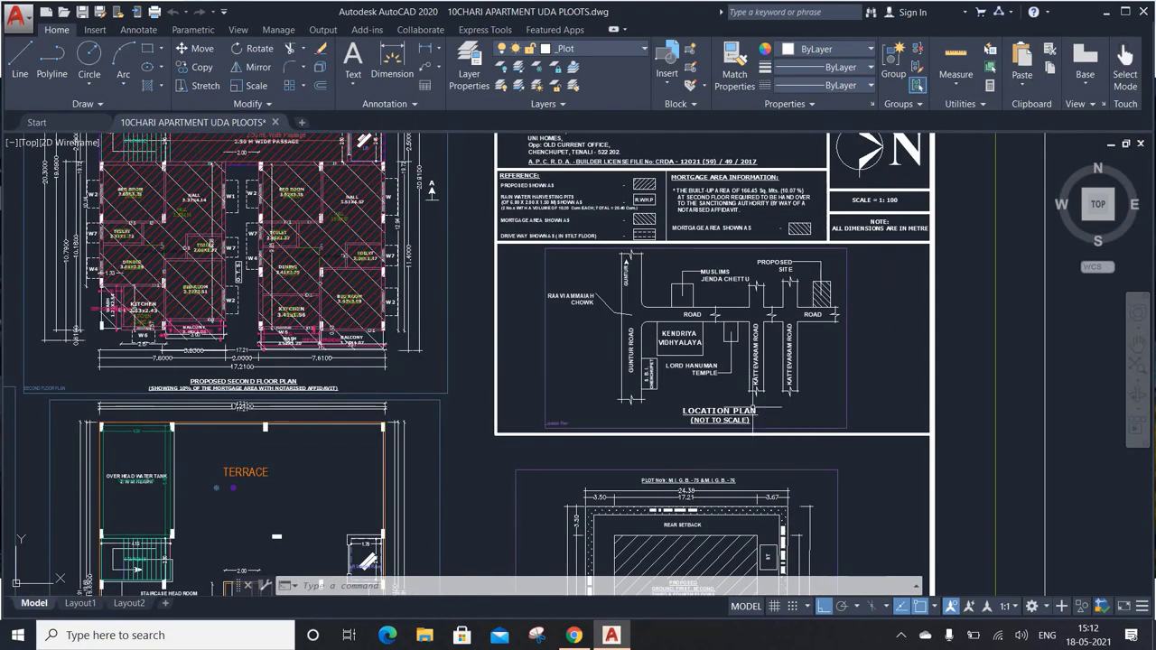
View the terrace floor plan, location plan and 1:200 site plan, then recentre on the sheet.
{"action": "middle_click_drag", "start_coordinate": [752, 438], "coordinate": [747, 316]}
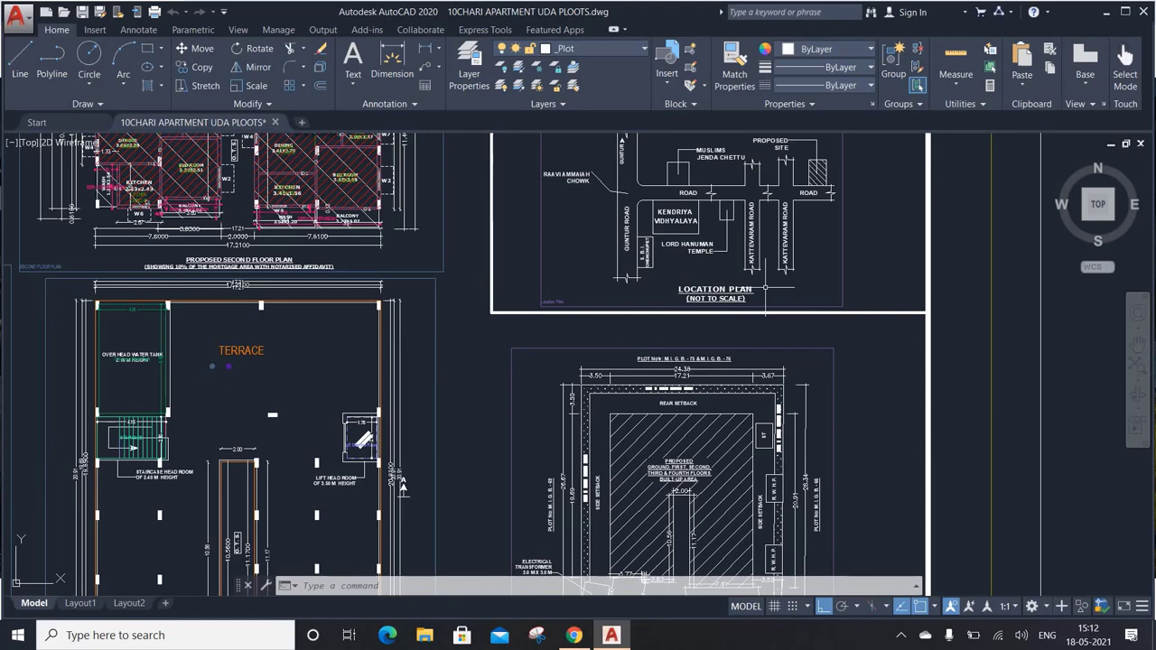
{"action": "middle_click_drag", "start_coordinate": [754, 399], "coordinate": [766, 321]}
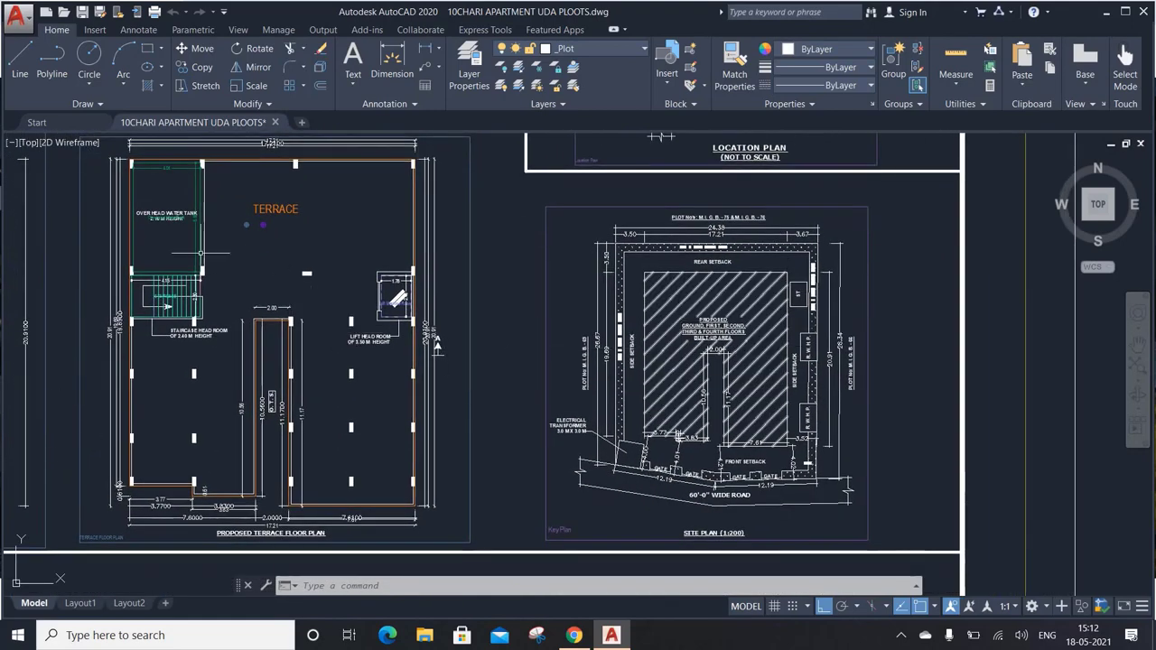
{"action": "scroll", "coordinate": [309, 316], "scroll_direction": "down", "scroll_amount": 3}
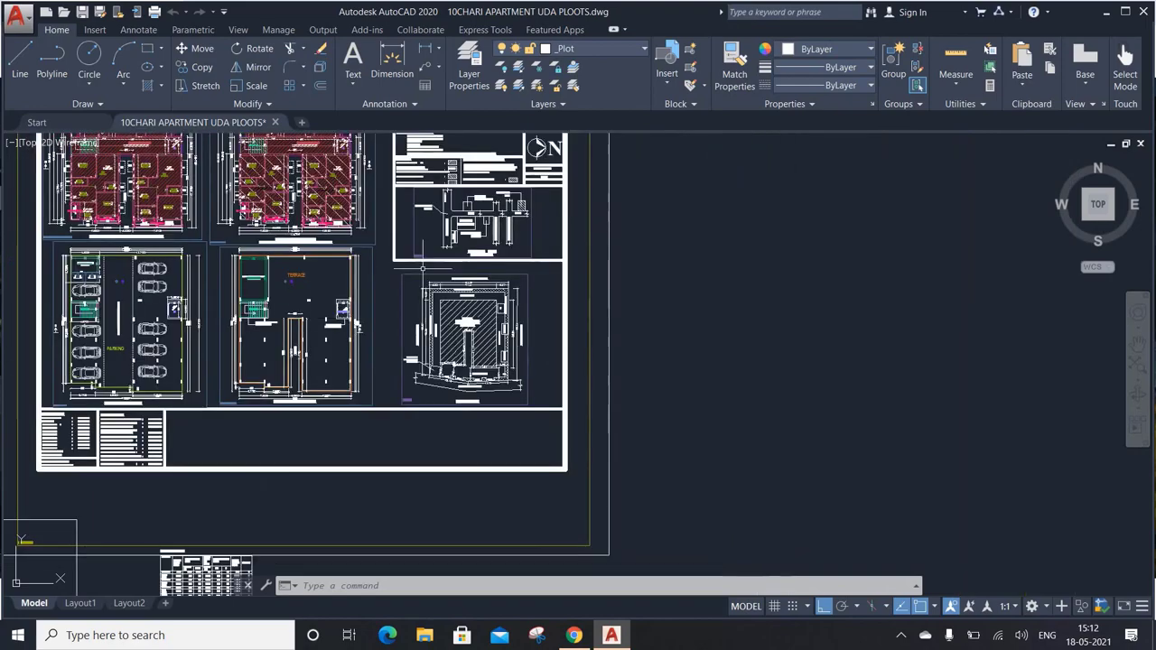
{"action": "middle_click_drag", "start_coordinate": [592, 281], "coordinate": [626, 370]}
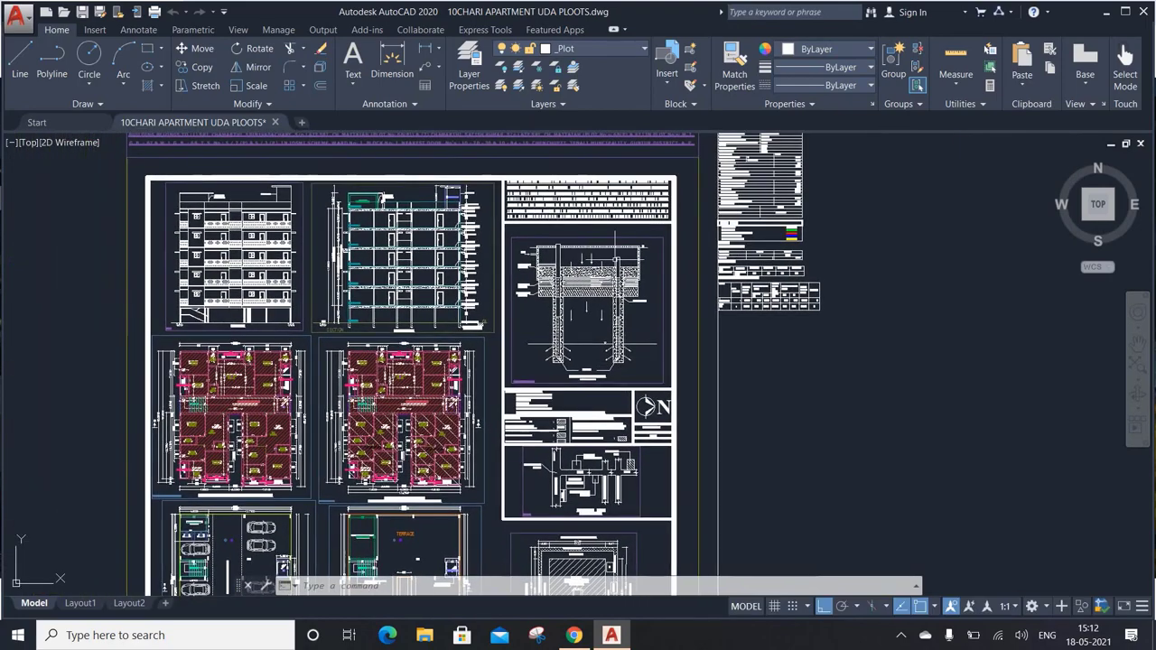
Zoom into the Net BUA & Tenement Details, margin detail and parking tables, then zoom out to the full layout.
{"action": "scroll", "coordinate": [707, 169], "scroll_direction": "up", "scroll_amount": 3}
{"action": "scroll", "coordinate": [732, 271], "scroll_direction": "up", "scroll_amount": 2}
{"action": "scroll", "coordinate": [752, 369], "scroll_direction": "up", "scroll_amount": 4}
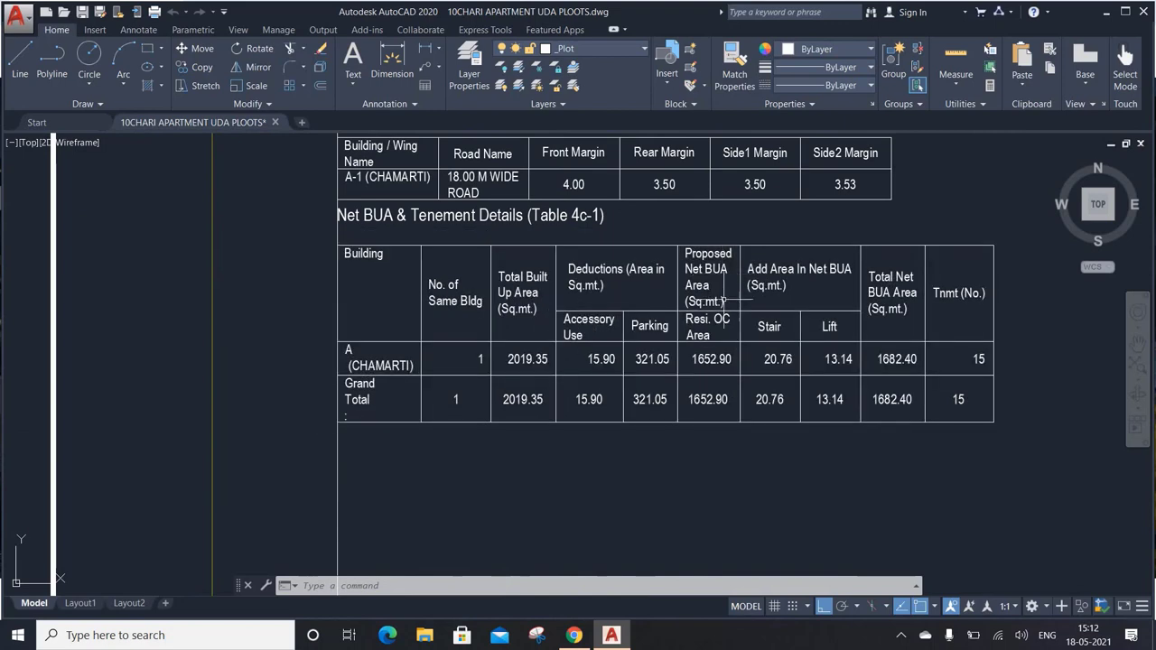
{"action": "middle_click_drag", "start_coordinate": [779, 135], "coordinate": [788, 320]}
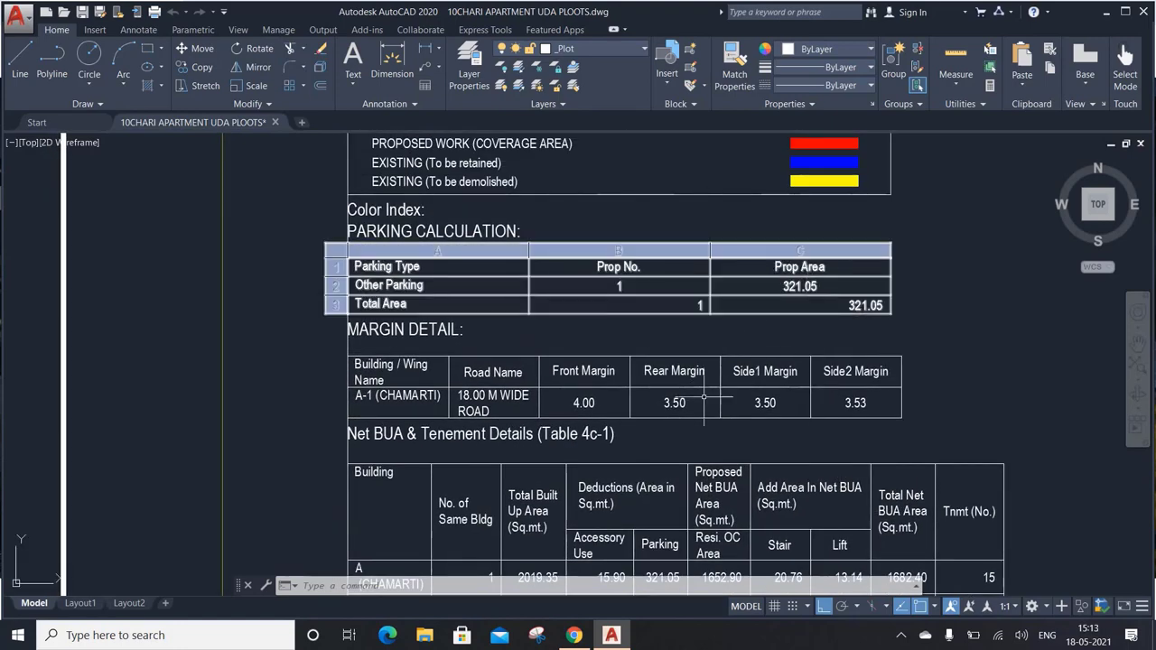
{"action": "scroll", "coordinate": [571, 404], "scroll_direction": "down", "scroll_amount": 3}
{"action": "scroll", "coordinate": [571, 403], "scroll_direction": "down", "scroll_amount": 2}
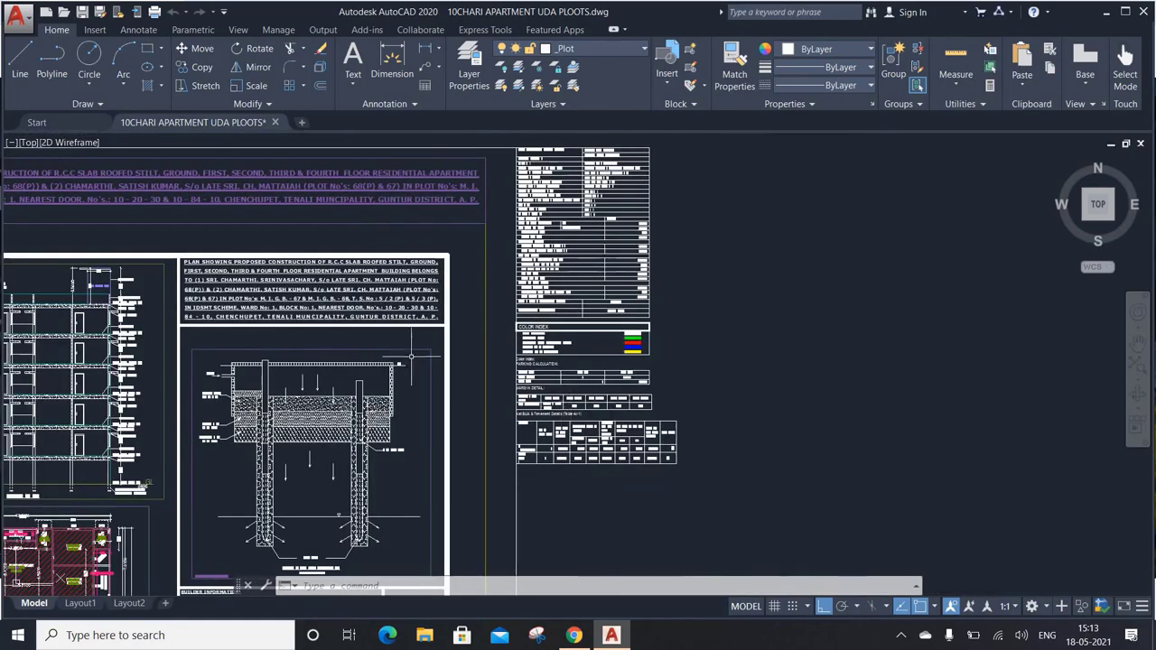
{"action": "scroll", "coordinate": [571, 404], "scroll_direction": "down", "scroll_amount": 2}
{"action": "mouse_move", "coordinate": [414, 344]}
{"action": "middle_mouse_down"}
{"action": "mouse_move", "coordinate": [550, 281]}
{"action": "mouse_move", "coordinate": [774, 208]}
{"action": "mouse_move", "coordinate": [764, 225]}
{"action": "middle_mouse_up"}
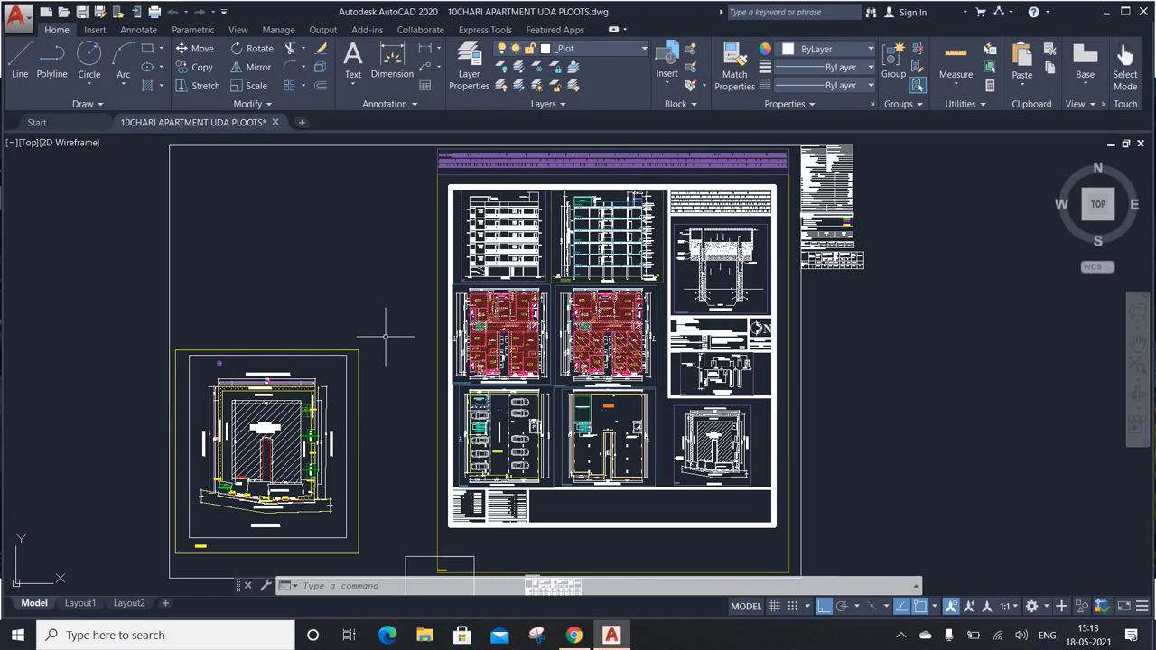
Open the downloaded structural DWG from Chrome in AutoCAD, continuing past the warning.
{"action": "left_click", "coordinate": [576, 638]}
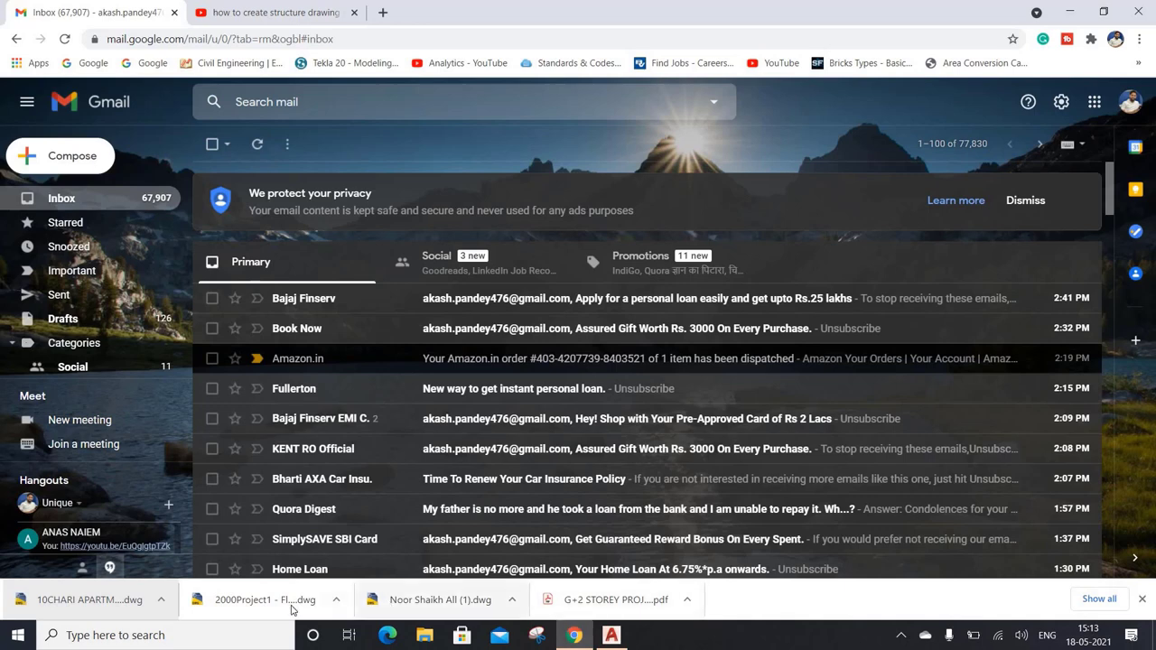
{"action": "left_click", "coordinate": [409, 602]}
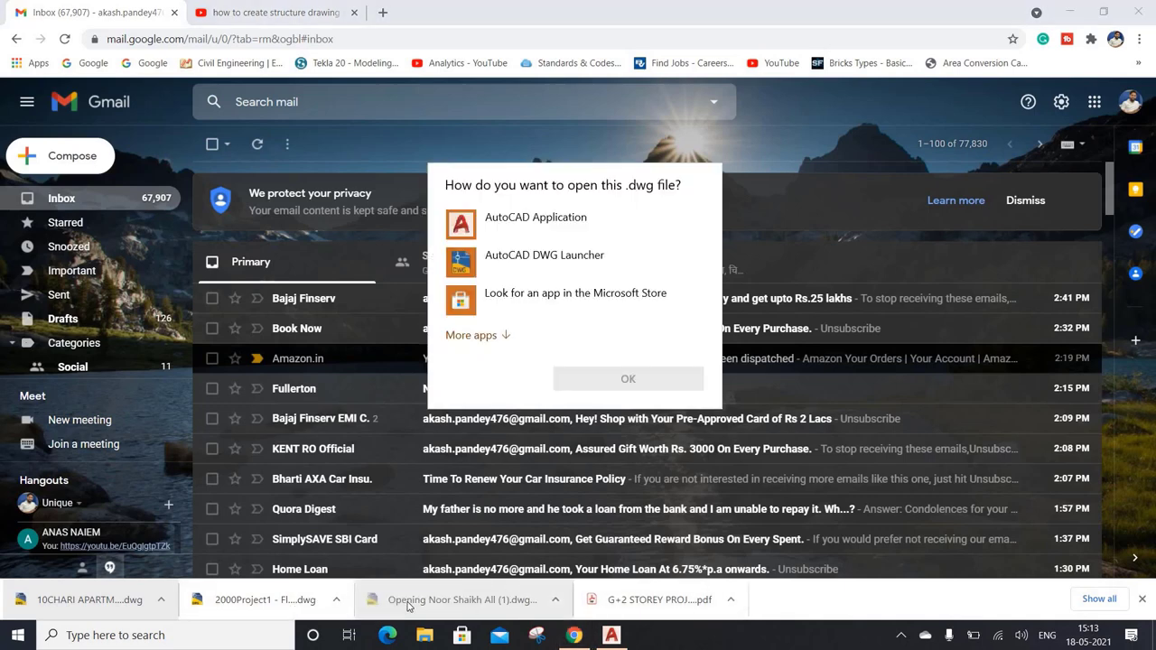
{"action": "left_click", "coordinate": [625, 379]}
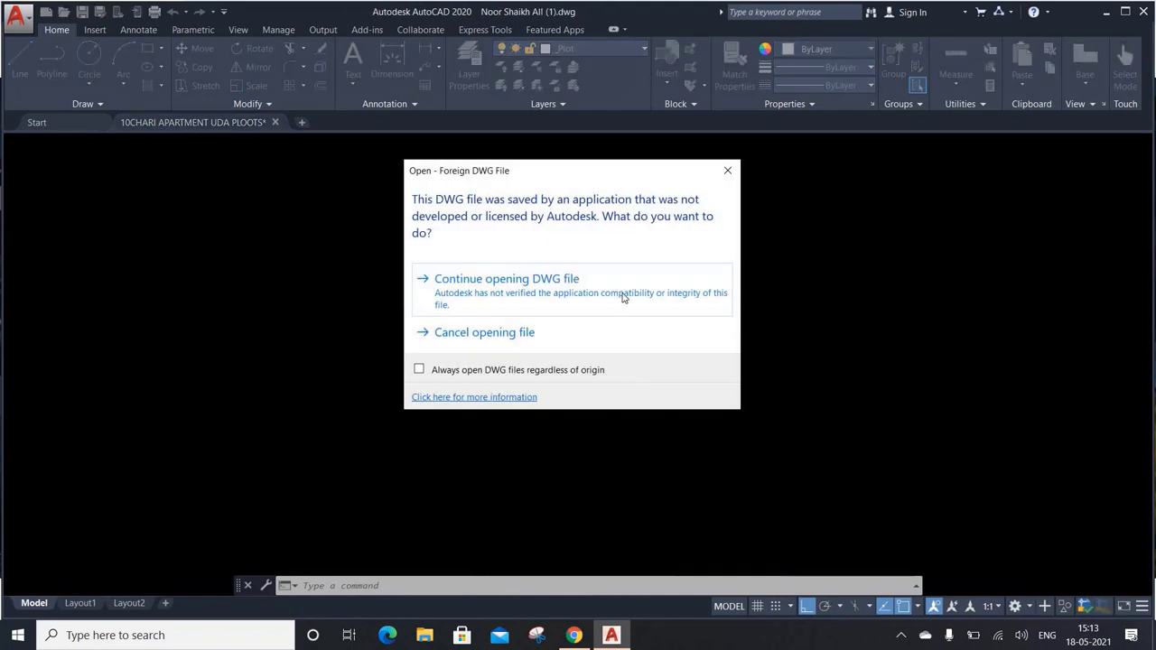
{"action": "left_click", "coordinate": [623, 297]}
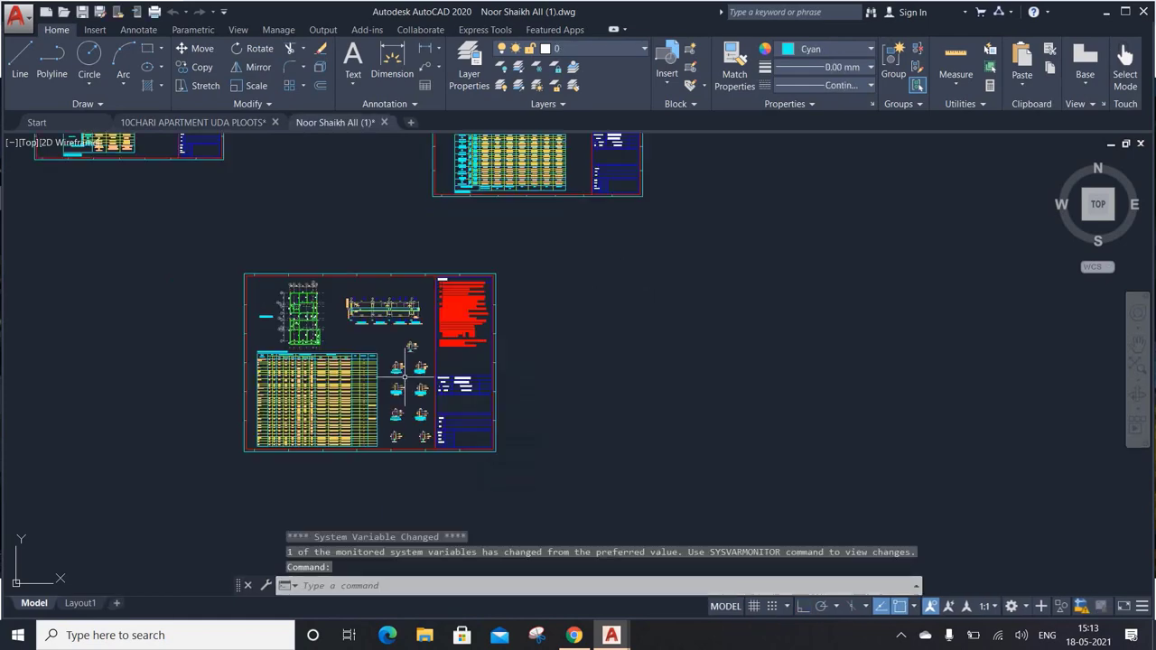
Pan across the structural sheets and zoom in on the beam sheet's notes panel.
{"action": "scroll", "coordinate": [347, 370], "scroll_direction": "down", "scroll_amount": 4}
{"action": "middle_click_drag", "start_coordinate": [223, 333], "coordinate": [604, 361]}
{"action": "scroll", "coordinate": [624, 367], "scroll_direction": "down", "scroll_amount": 2}
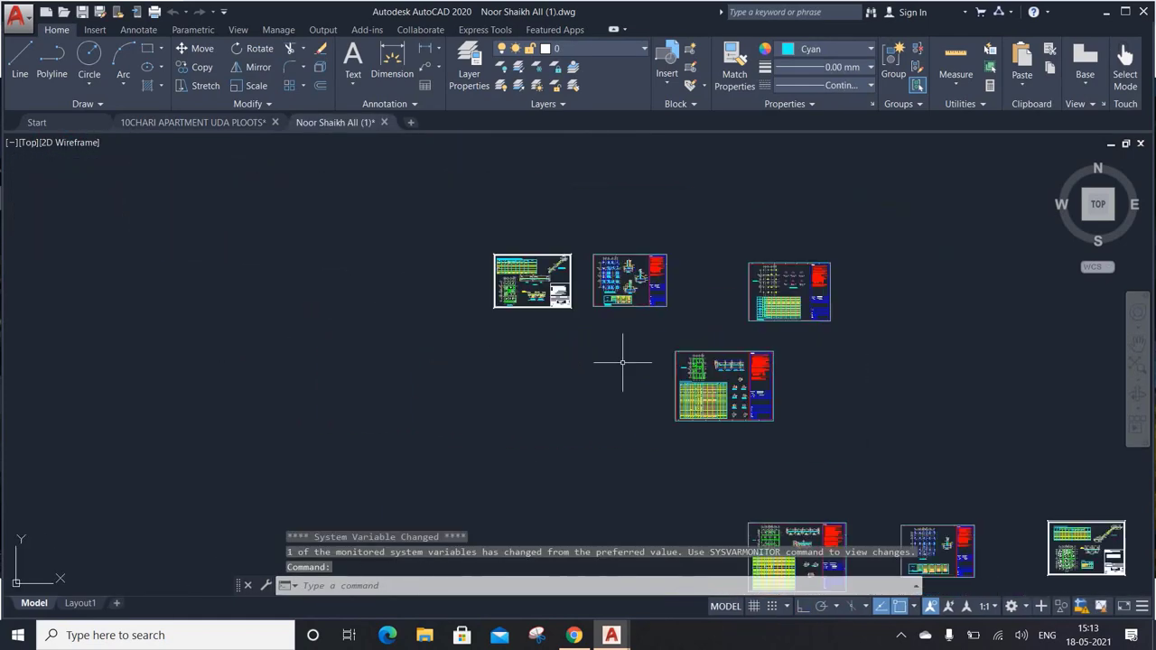
{"action": "middle_click_drag", "start_coordinate": [800, 367], "coordinate": [710, 291]}
{"action": "scroll", "coordinate": [646, 244], "scroll_direction": "up", "scroll_amount": 2}
{"action": "scroll", "coordinate": [666, 387], "scroll_direction": "up", "scroll_amount": 2}
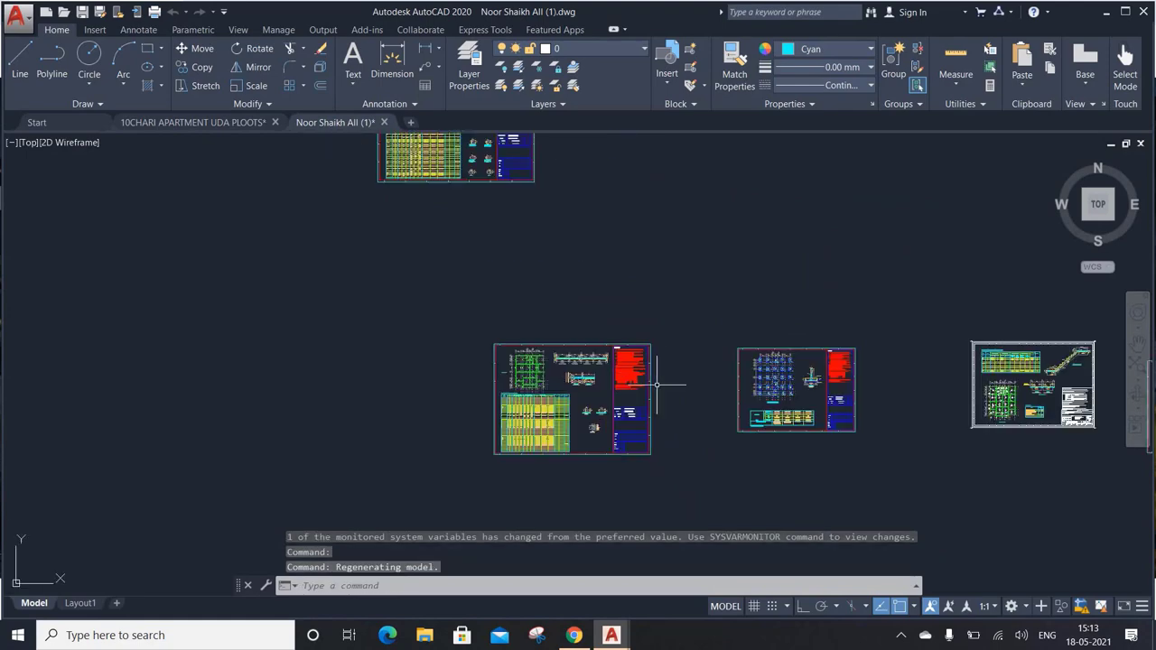
{"action": "scroll", "coordinate": [623, 398], "scroll_direction": "up", "scroll_amount": 2}
{"action": "scroll", "coordinate": [544, 411], "scroll_direction": "up", "scroll_amount": 2}
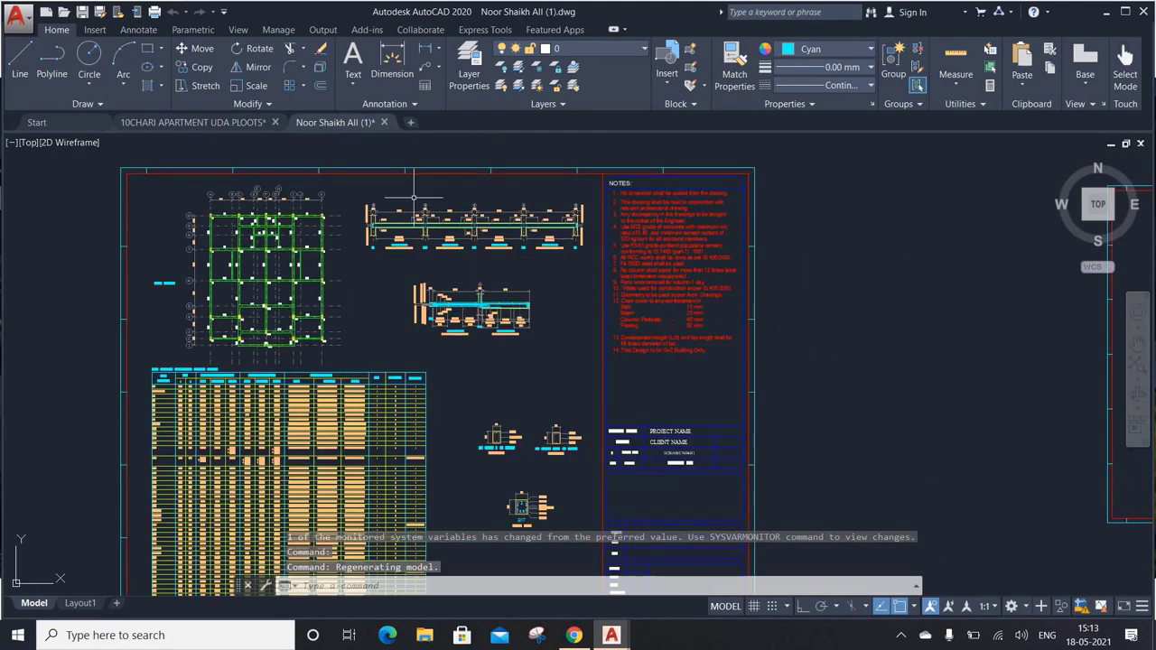
{"action": "scroll", "coordinate": [414, 197], "scroll_direction": "up", "scroll_amount": 2}
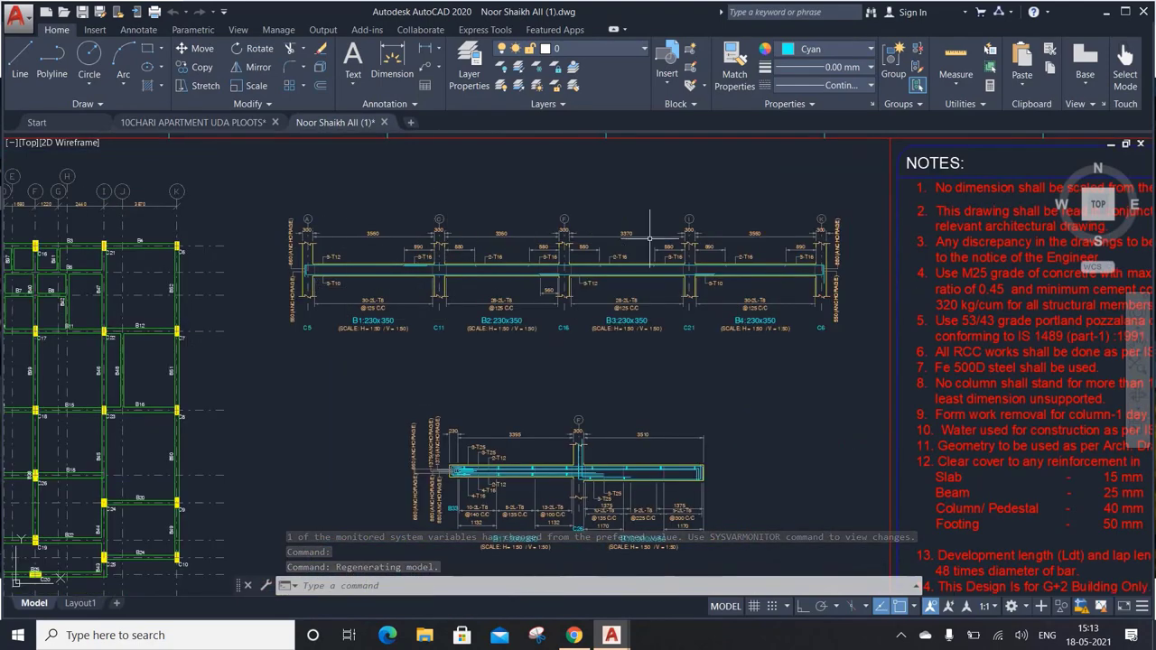
{"action": "middle_click_drag", "start_coordinate": [688, 318], "coordinate": [565, 294]}
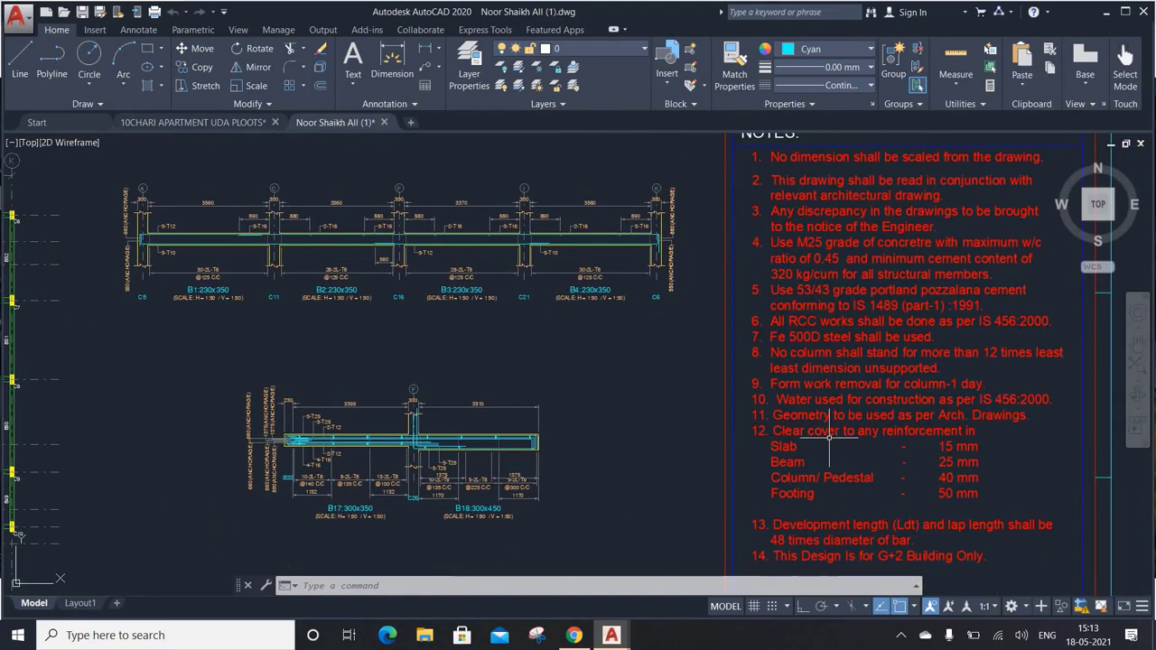
Inspect the stirrup table, B1 beam sections, title block and beam schedule, then show the whole beam sheet.
{"action": "middle_click_drag", "start_coordinate": [829, 461], "coordinate": [817, 265]}
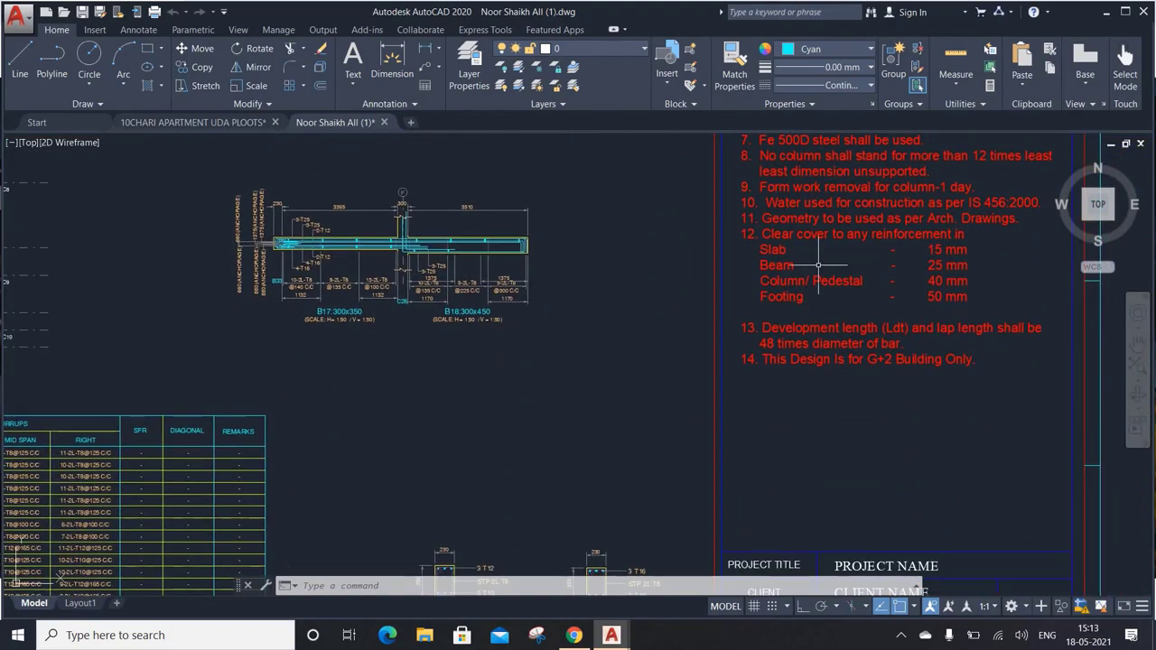
{"action": "middle_click_drag", "start_coordinate": [816, 415], "coordinate": [803, 299]}
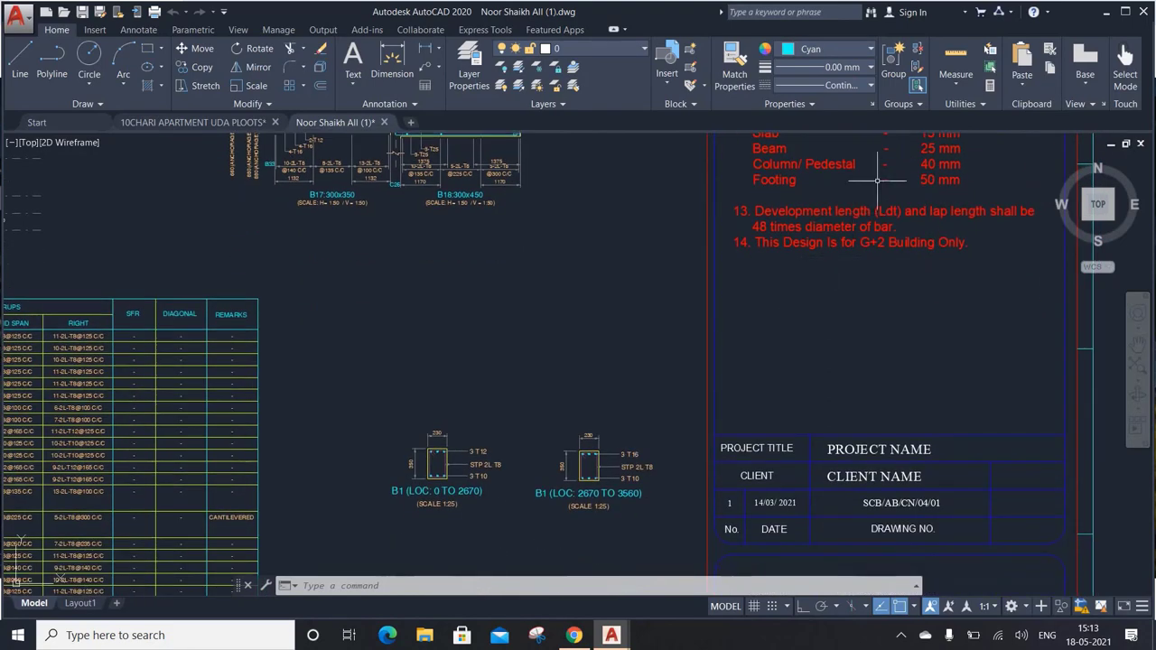
{"action": "middle_click_drag", "start_coordinate": [889, 192], "coordinate": [867, 241]}
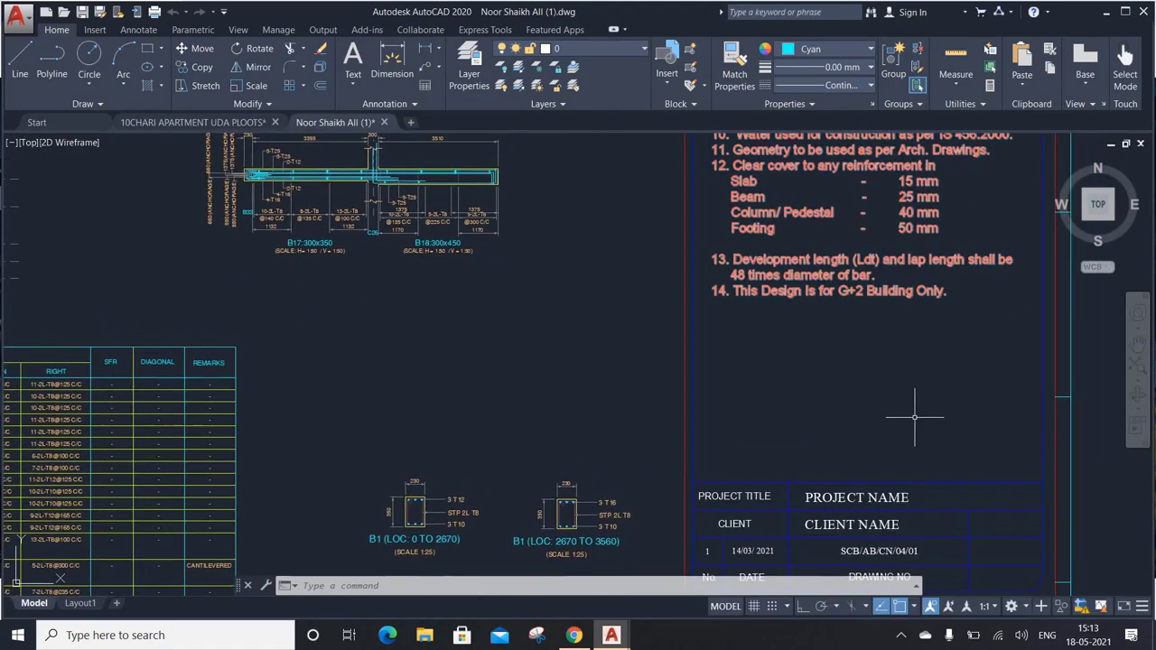
{"action": "mouse_move", "coordinate": [904, 408]}
{"action": "middle_mouse_down"}
{"action": "mouse_move", "coordinate": [904, 239]}
{"action": "mouse_move", "coordinate": [803, 339]}
{"action": "middle_mouse_up"}
{"action": "scroll", "coordinate": [865, 357], "scroll_direction": "down", "scroll_amount": 2}
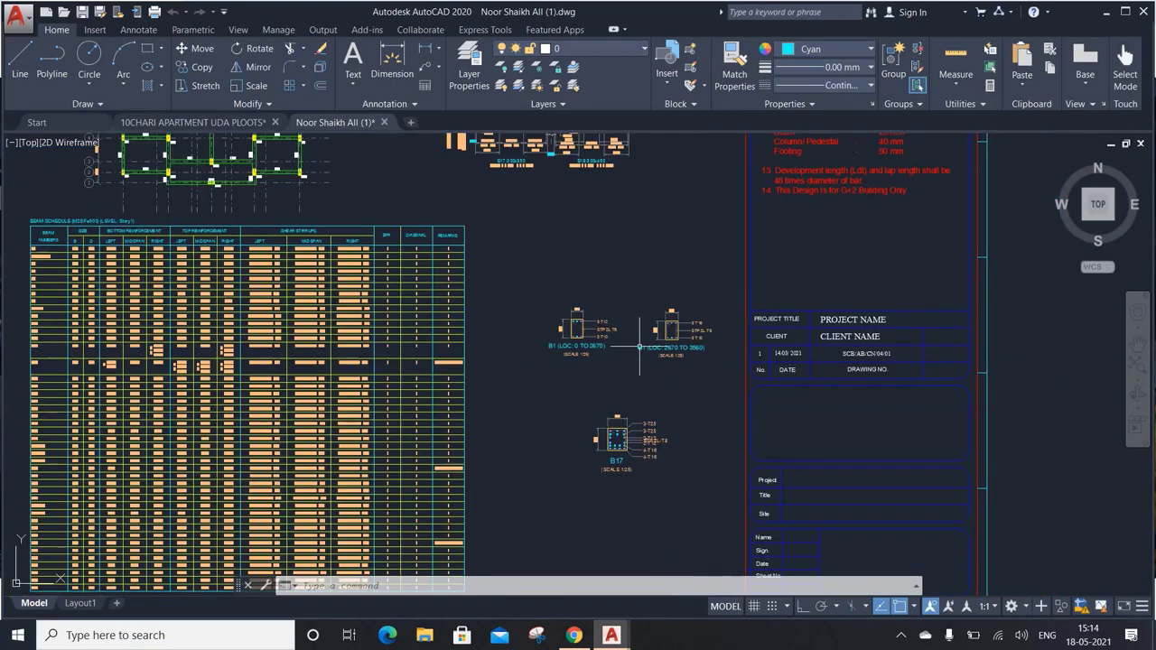
{"action": "scroll", "coordinate": [610, 311], "scroll_direction": "up", "scroll_amount": 2}
{"action": "scroll", "coordinate": [709, 434], "scroll_direction": "down", "scroll_amount": 2}
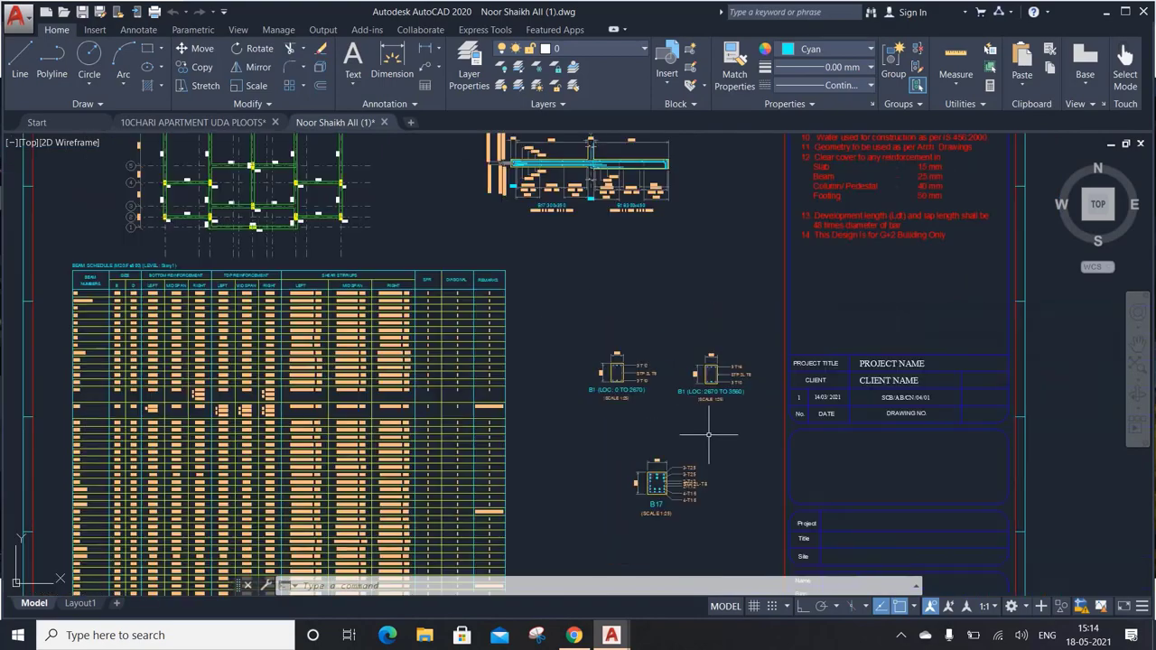
{"action": "middle_click_drag", "start_coordinate": [541, 411], "coordinate": [691, 331]}
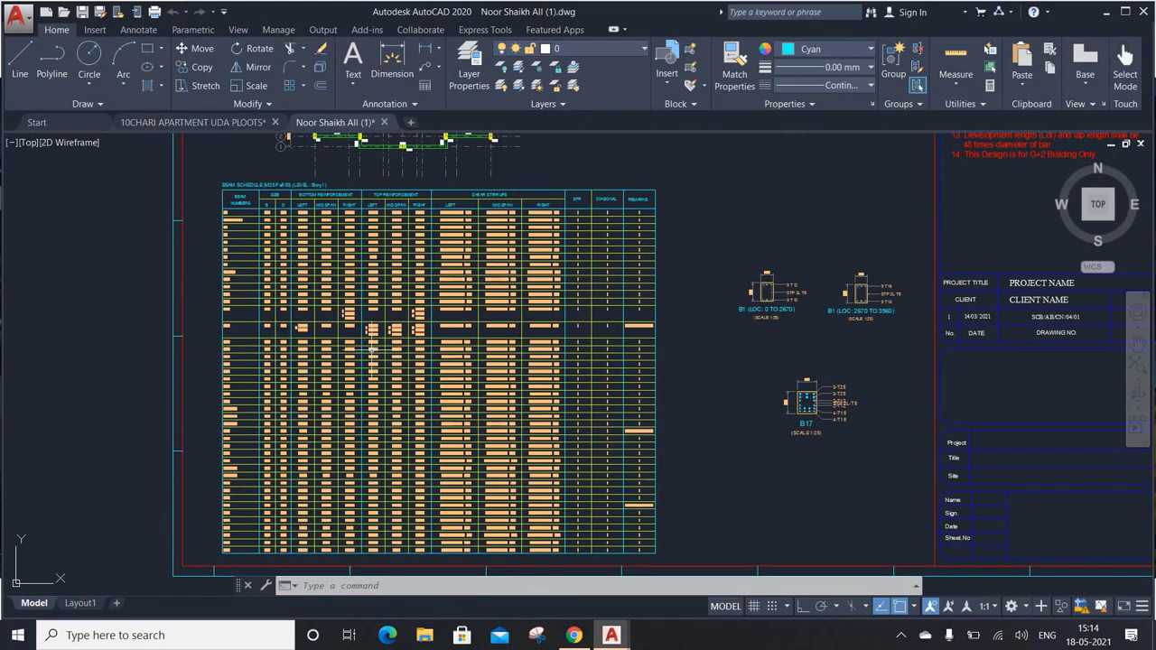
{"action": "scroll", "coordinate": [371, 350], "scroll_direction": "down", "scroll_amount": 3}
{"action": "mouse_move", "coordinate": [697, 305]}
{"action": "middle_mouse_down"}
{"action": "mouse_move", "coordinate": [661, 345]}
{"action": "mouse_move", "coordinate": [388, 362]}
{"action": "middle_mouse_up"}
Review the footing layout and footing schedule, then zoom out to all sheets.
{"action": "scroll", "coordinate": [715, 297], "scroll_direction": "up", "scroll_amount": 3}
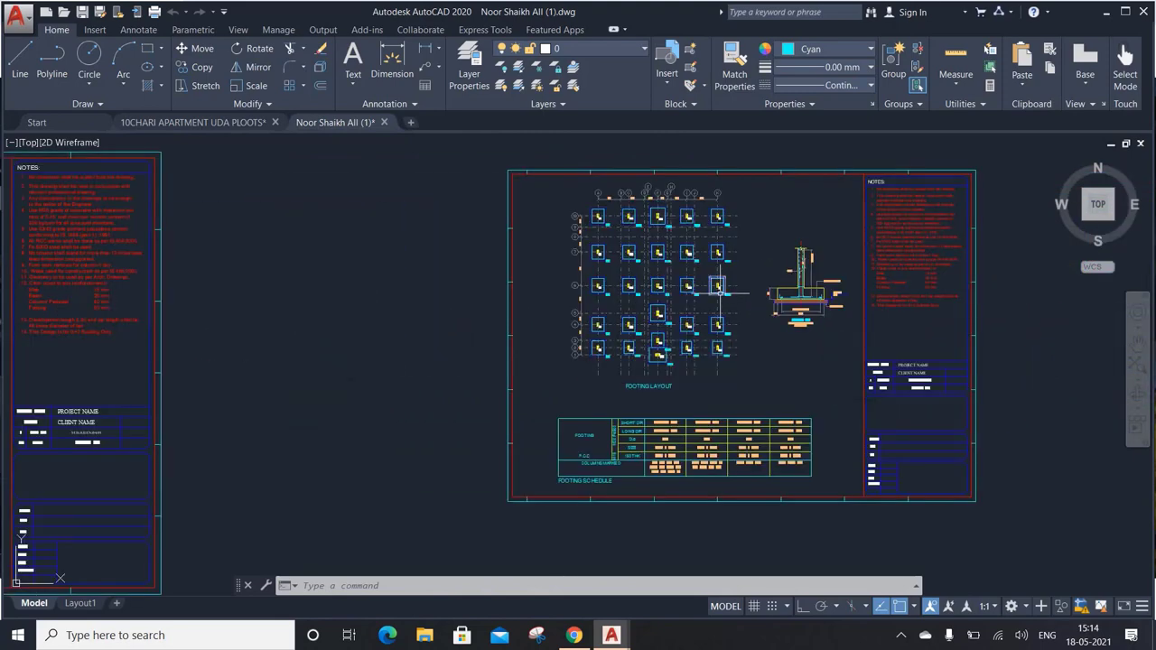
{"action": "scroll", "coordinate": [741, 227], "scroll_direction": "up", "scroll_amount": 3}
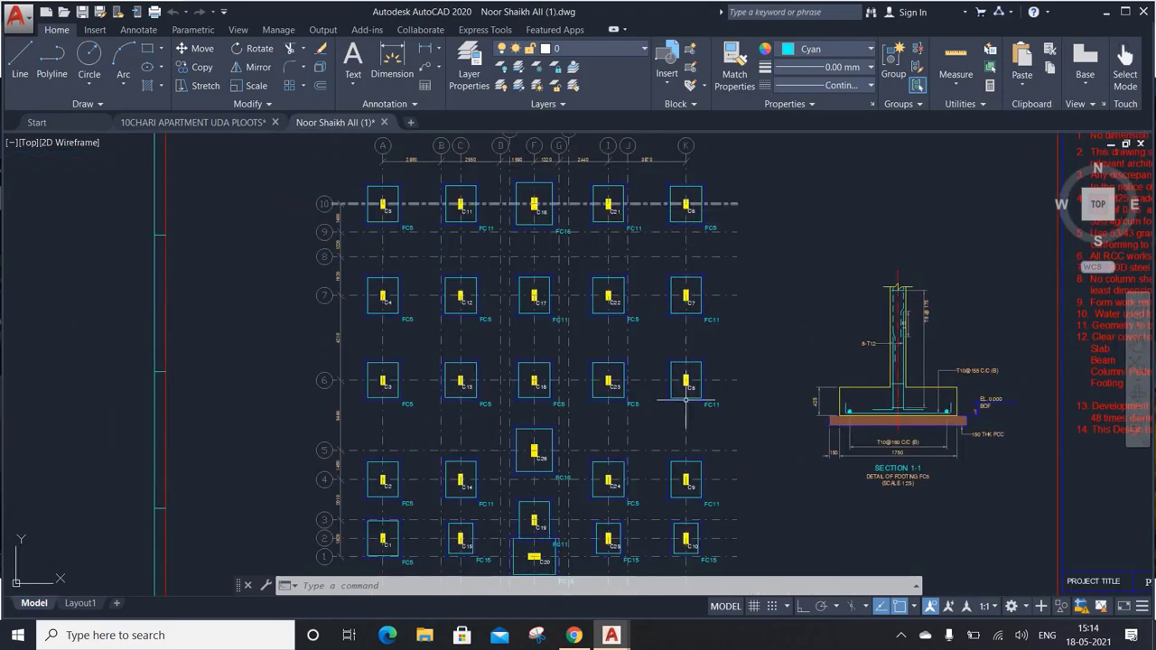
{"action": "middle_click_drag", "start_coordinate": [682, 511], "coordinate": [679, 365]}
{"action": "left_click", "coordinate": [432, 394]}
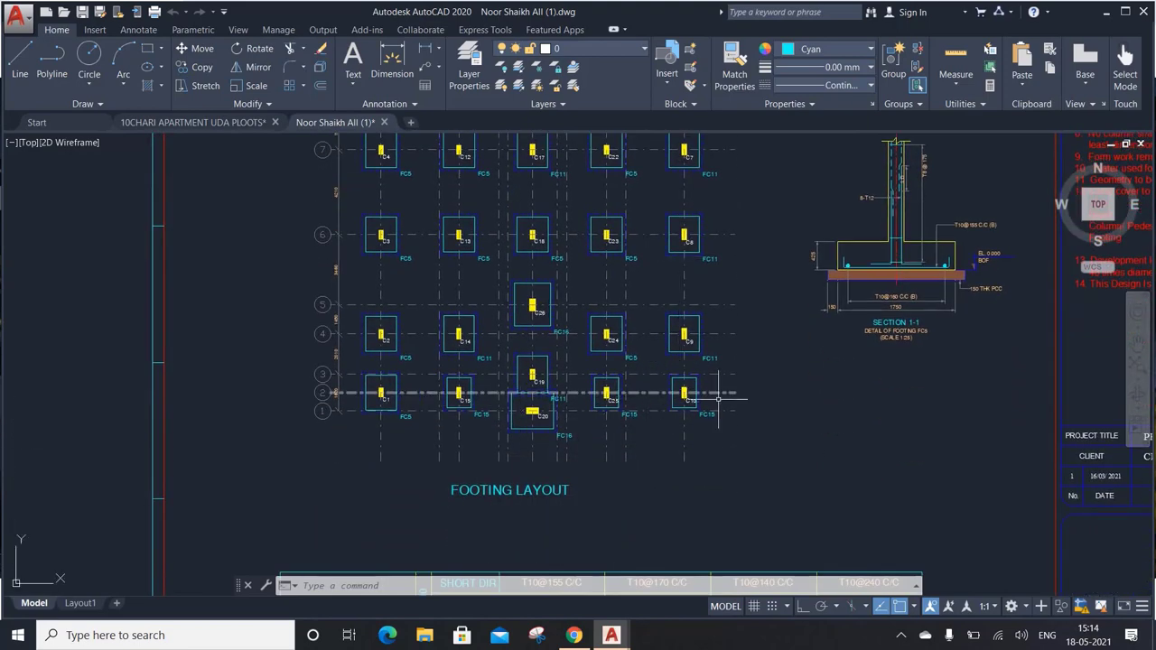
{"action": "scroll", "coordinate": [900, 335], "scroll_direction": "down", "scroll_amount": 2}
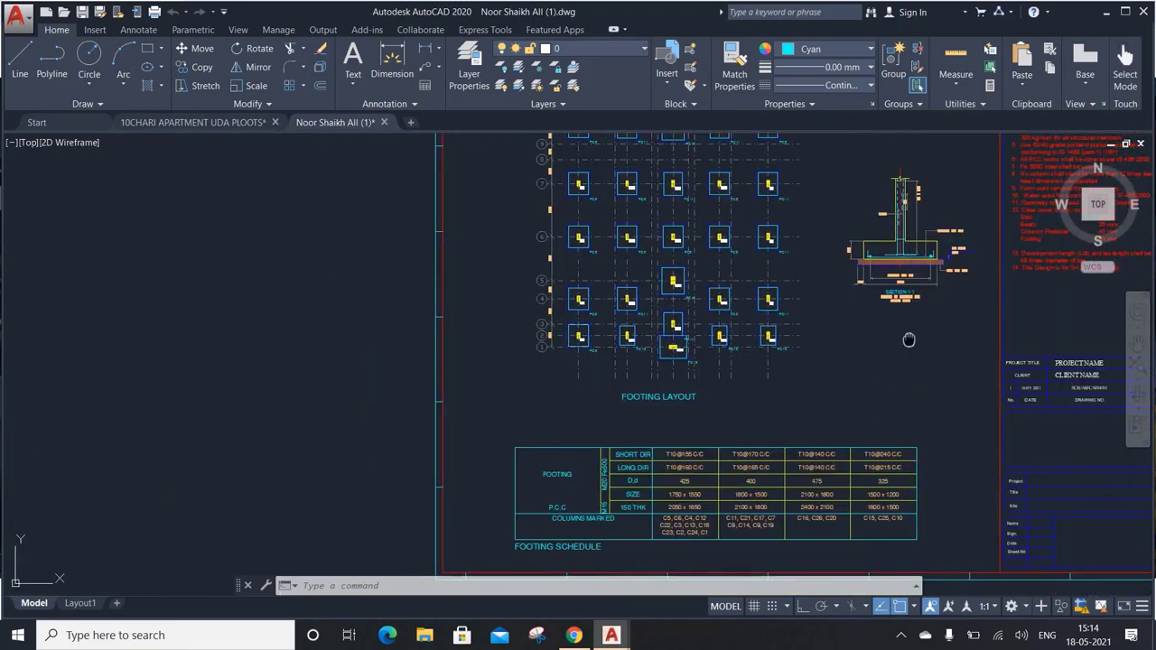
{"action": "mouse_move", "coordinate": [900, 335]}
{"action": "middle_mouse_down"}
{"action": "mouse_move", "coordinate": [811, 241]}
{"action": "mouse_move", "coordinate": [669, 407]}
{"action": "middle_mouse_up"}
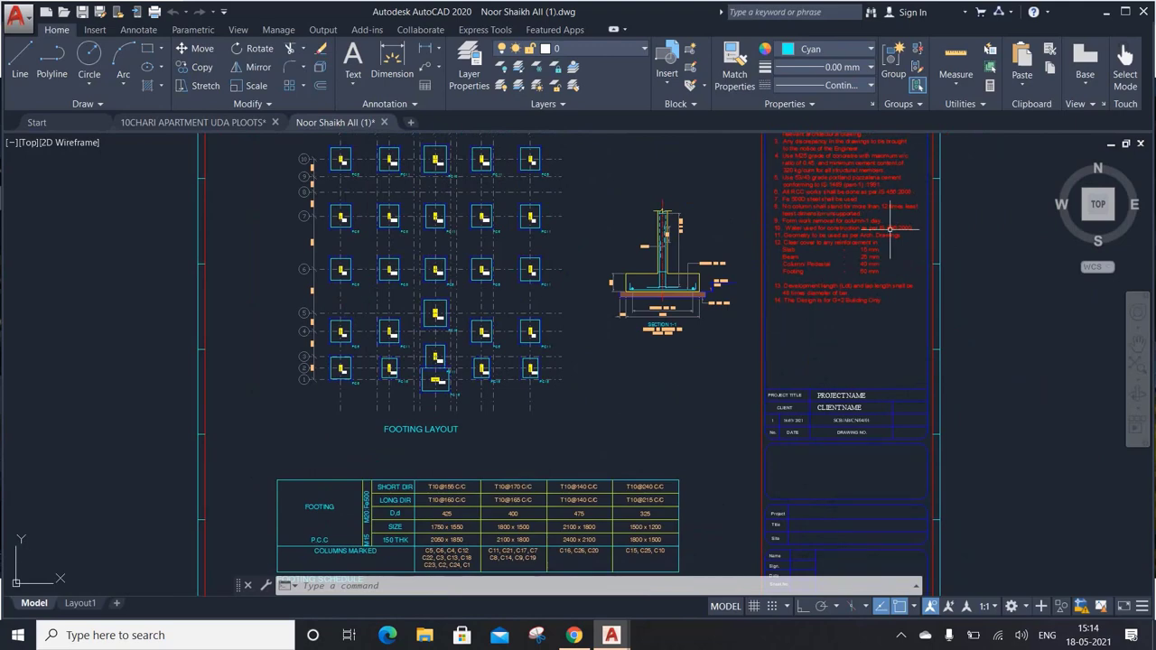
{"action": "scroll", "coordinate": [840, 282], "scroll_direction": "down", "scroll_amount": 2}
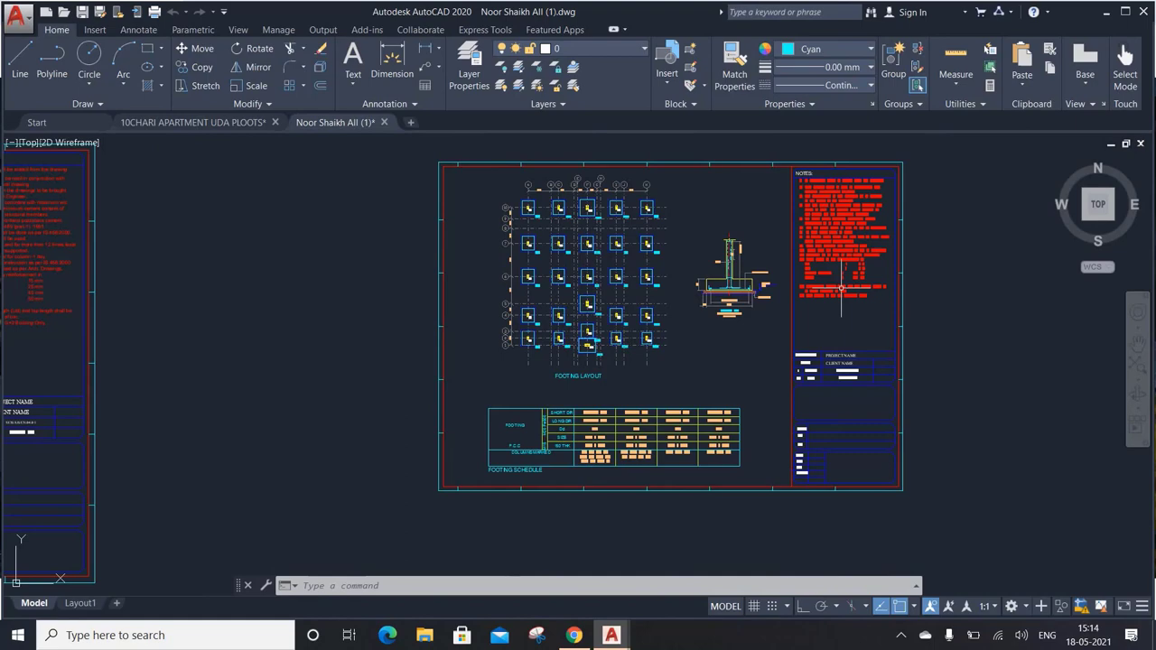
{"action": "scroll", "coordinate": [840, 289], "scroll_direction": "down", "scroll_amount": 3}
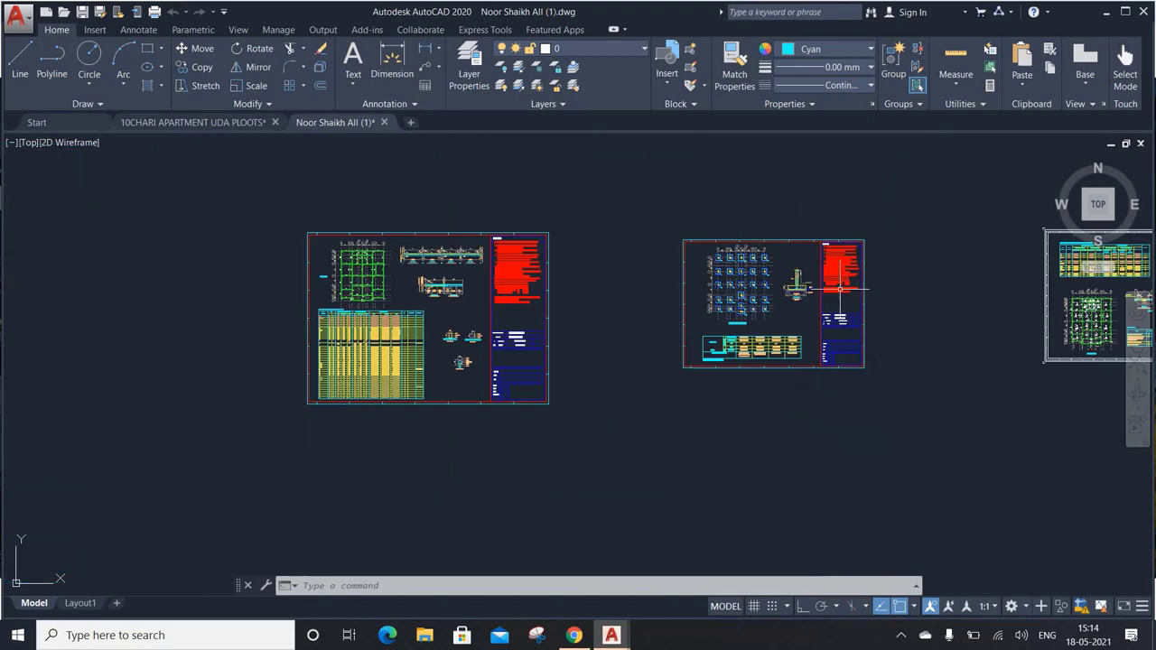
Zoom into the slab and staircase sheet's schedule and staircase section.
{"action": "scroll", "coordinate": [840, 289], "scroll_direction": "down", "scroll_amount": 2}
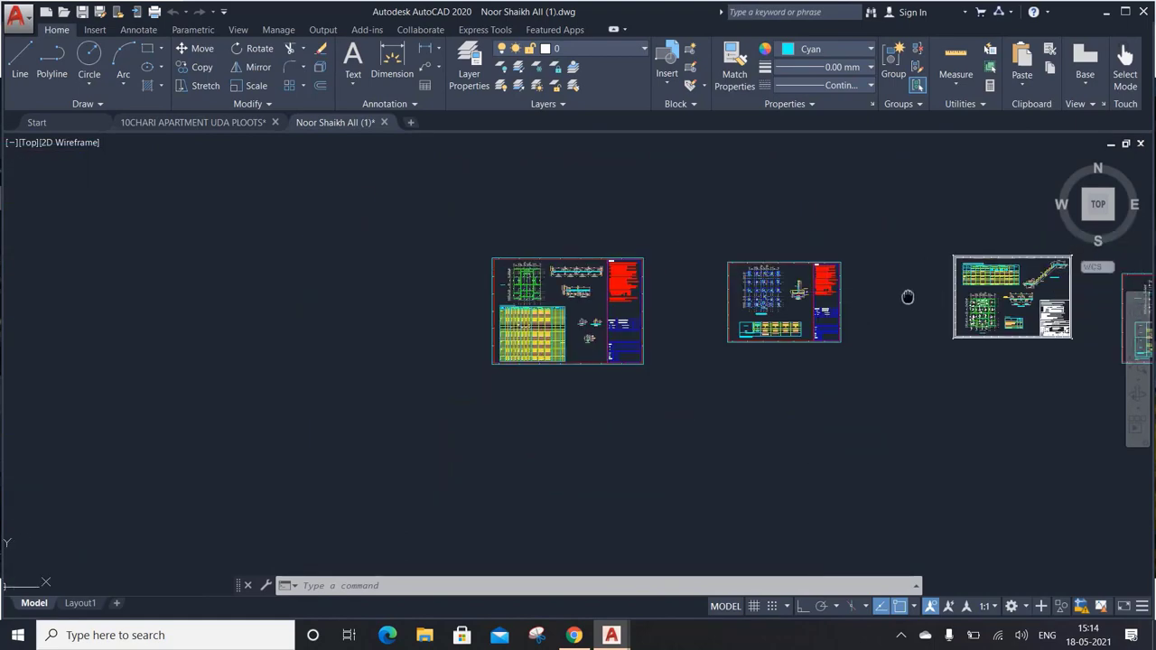
{"action": "middle_click_drag", "start_coordinate": [909, 298], "coordinate": [697, 302]}
{"action": "scroll", "coordinate": [824, 294], "scroll_direction": "up", "scroll_amount": 5}
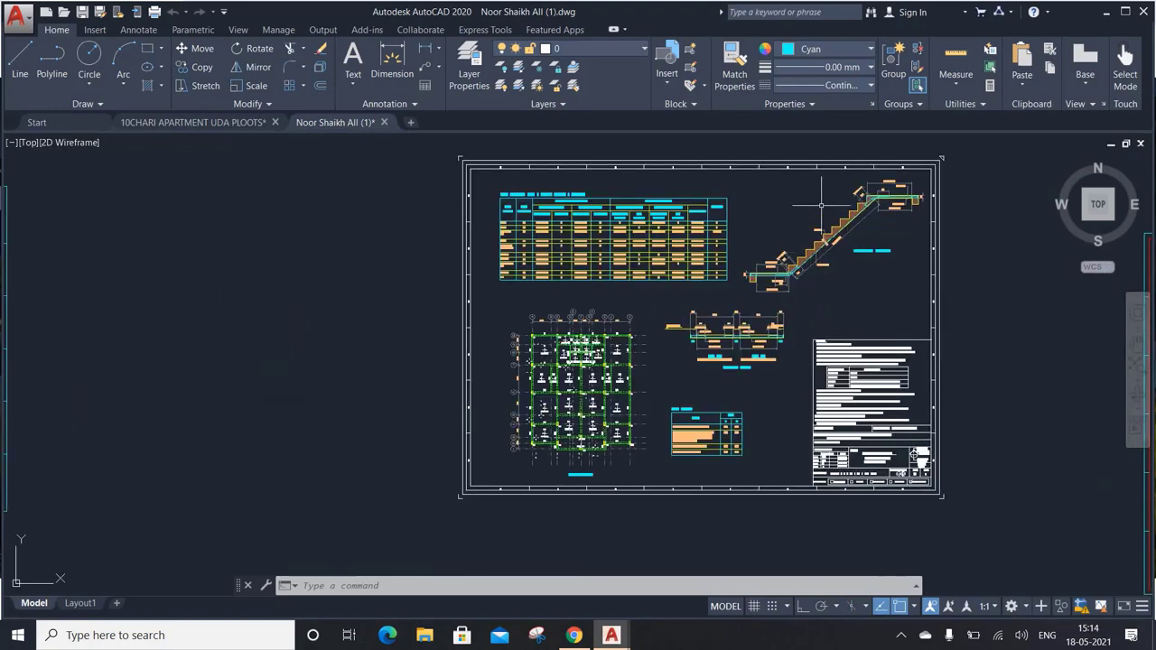
{"action": "scroll", "coordinate": [861, 192], "scroll_direction": "up", "scroll_amount": 2}
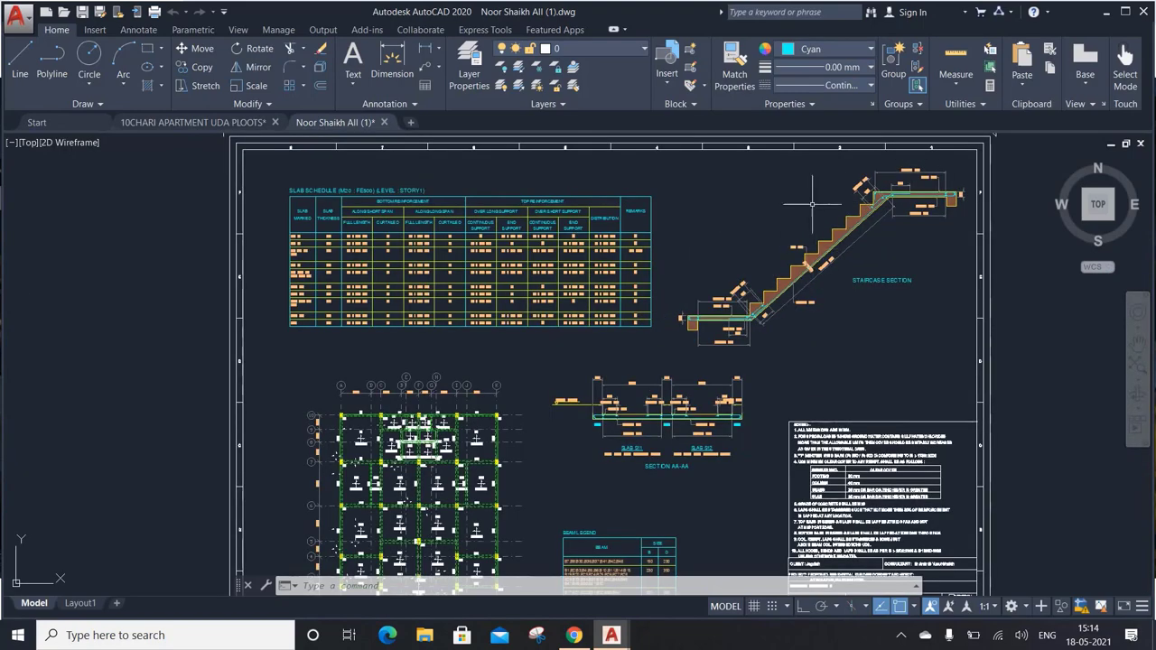
{"action": "scroll", "coordinate": [913, 200], "scroll_direction": "up", "scroll_amount": 2}
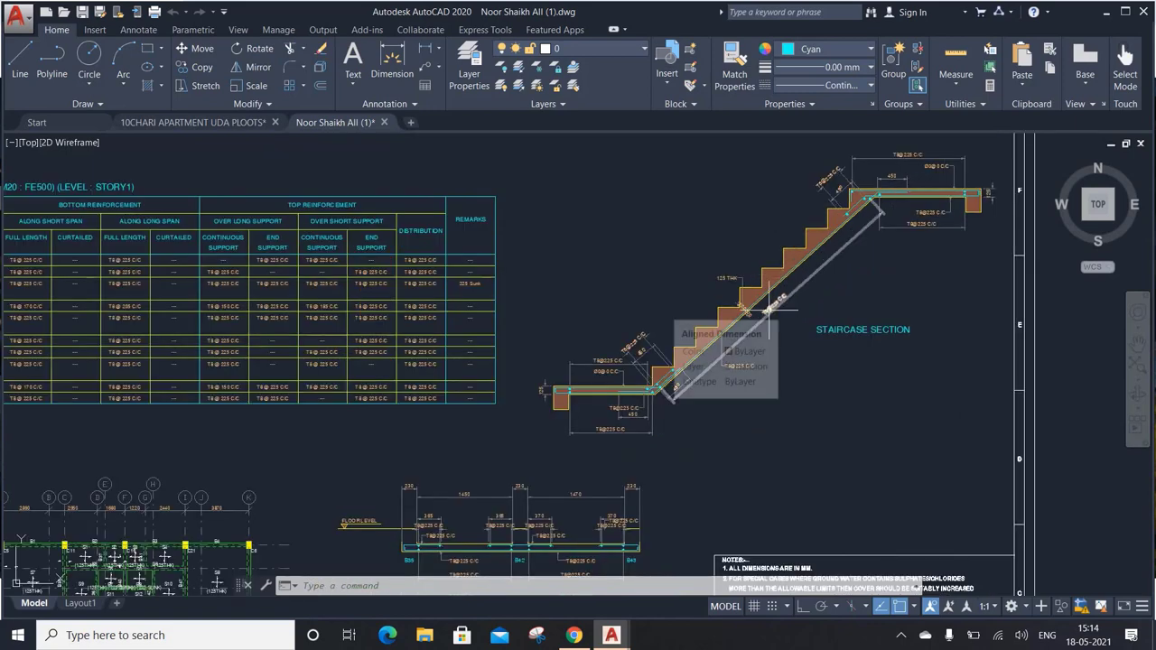
{"action": "middle_click_drag", "start_coordinate": [746, 338], "coordinate": [781, 285]}
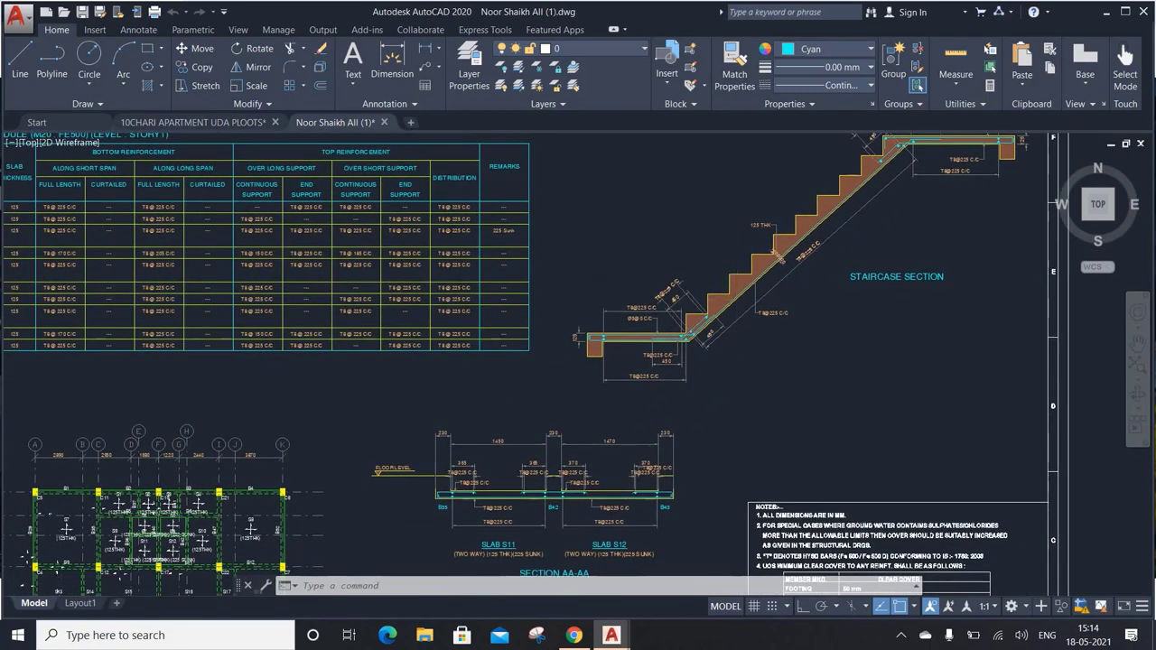
{"action": "scroll", "coordinate": [578, 280], "scroll_direction": "down", "scroll_amount": 3}
Inspect the RC DET. OF SLAB notes and title block, then zoom out to the two-sheet overview.
{"action": "middle_click_drag", "start_coordinate": [428, 468], "coordinate": [460, 328]}
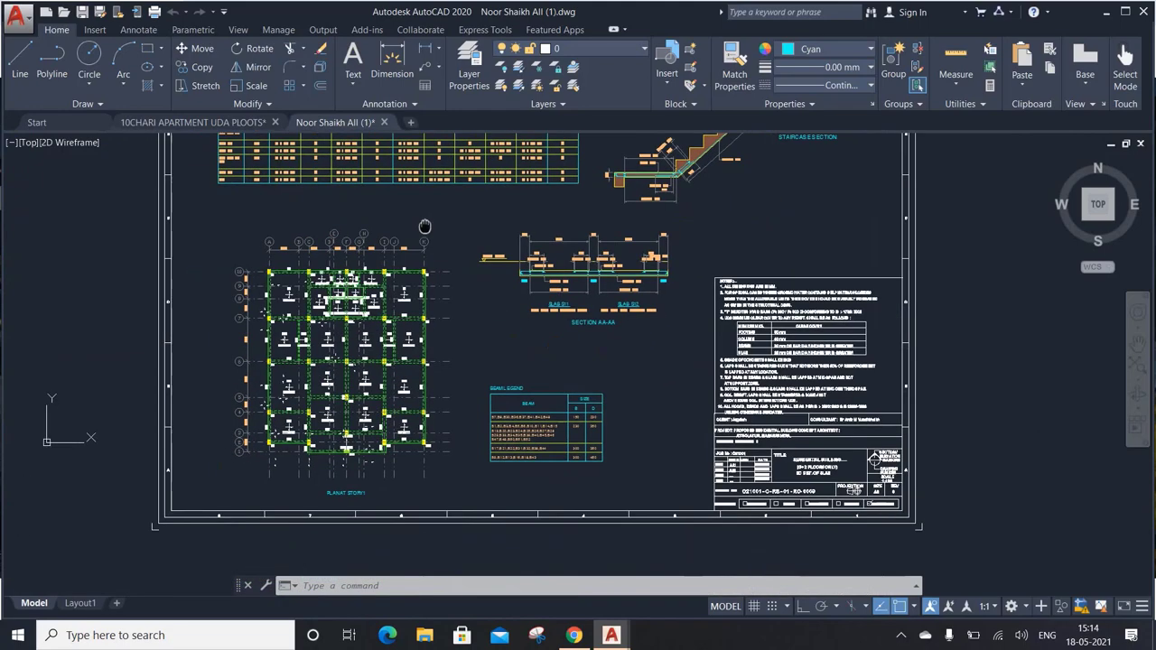
{"action": "scroll", "coordinate": [813, 334], "scroll_direction": "up", "scroll_amount": 3}
{"action": "scroll", "coordinate": [813, 335], "scroll_direction": "up", "scroll_amount": 2}
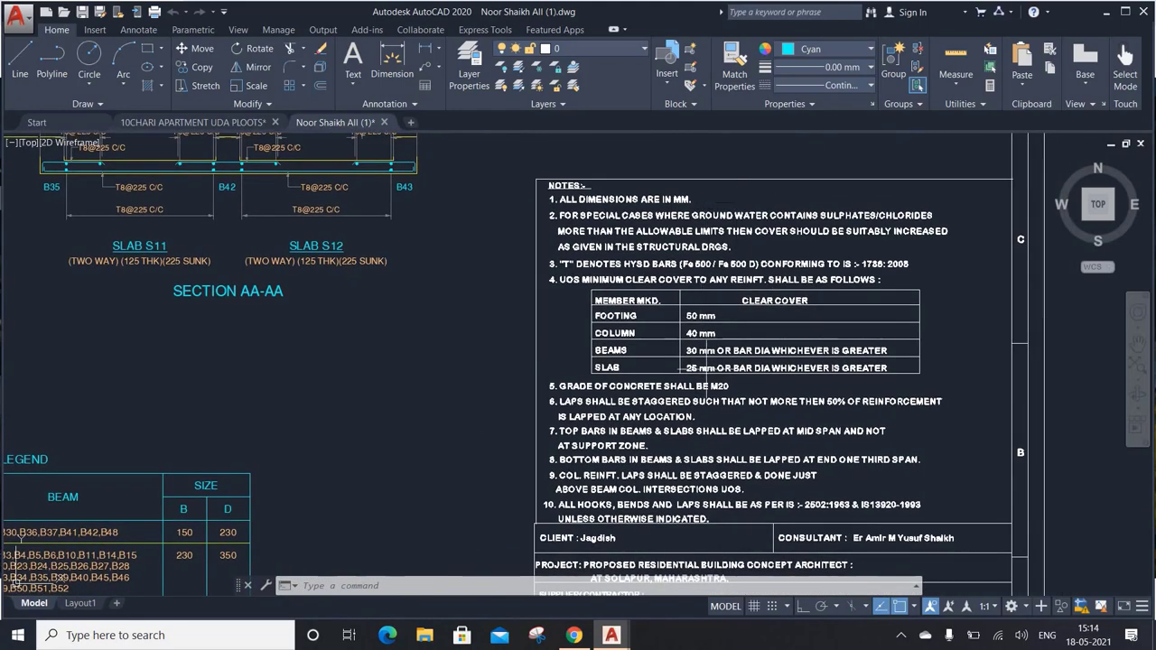
{"action": "middle_click_drag", "start_coordinate": [714, 421], "coordinate": [709, 242]}
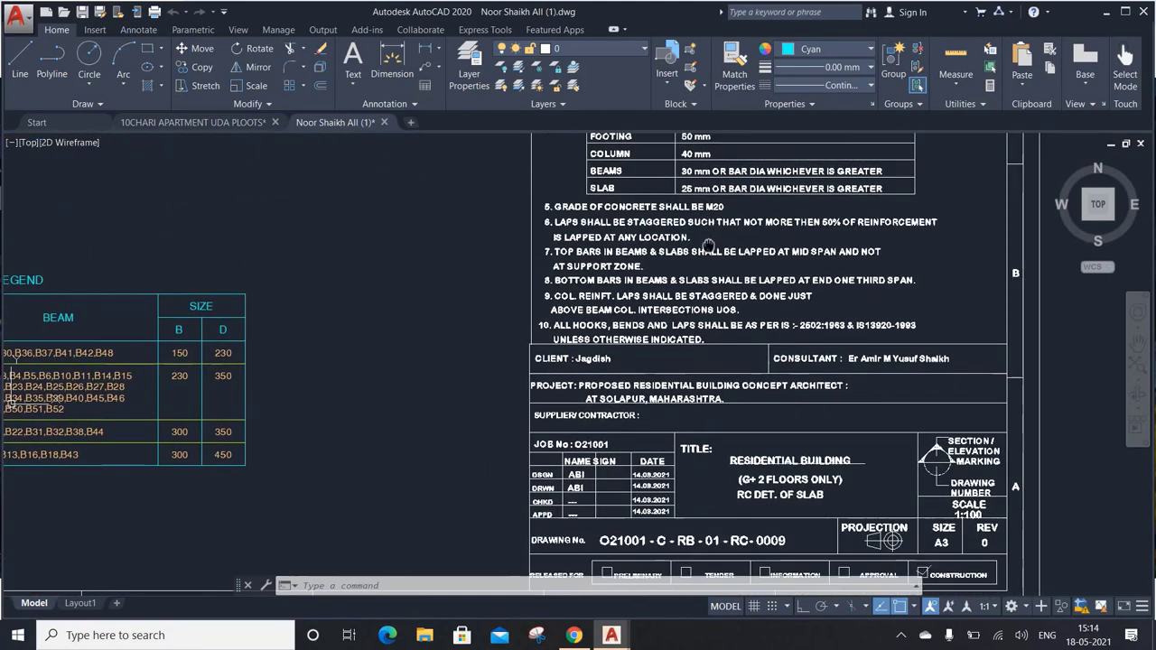
{"action": "scroll", "coordinate": [761, 386], "scroll_direction": "down", "scroll_amount": 5}
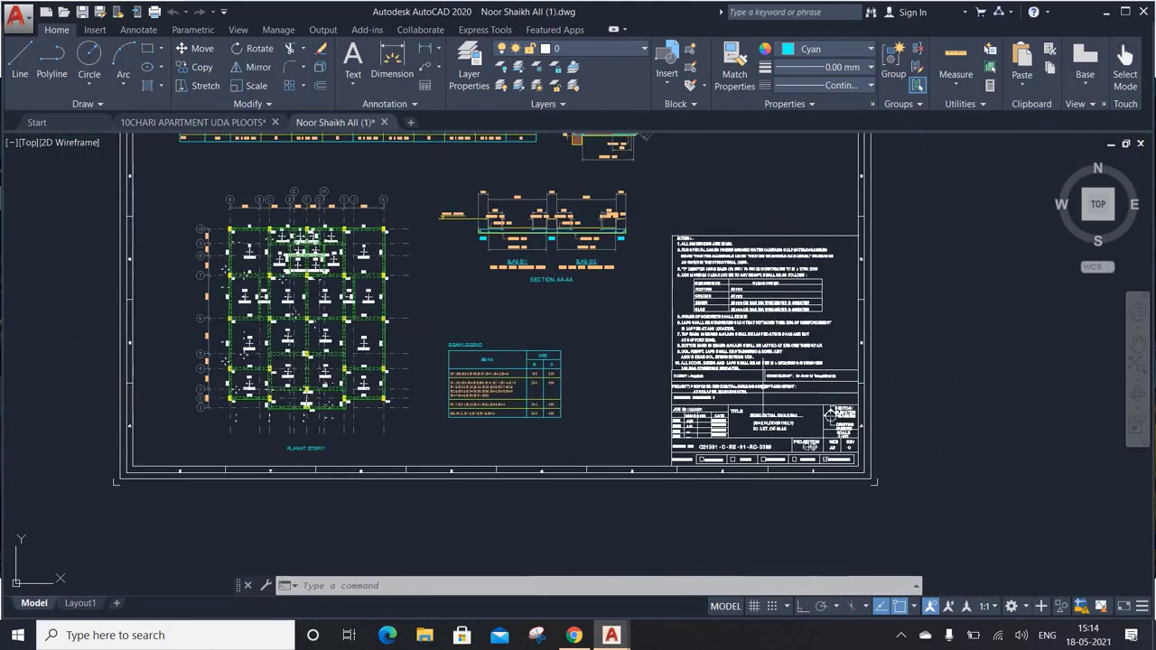
{"action": "scroll", "coordinate": [764, 387], "scroll_direction": "down", "scroll_amount": 5}
{"action": "middle_click_drag", "start_coordinate": [915, 381], "coordinate": [594, 342]}
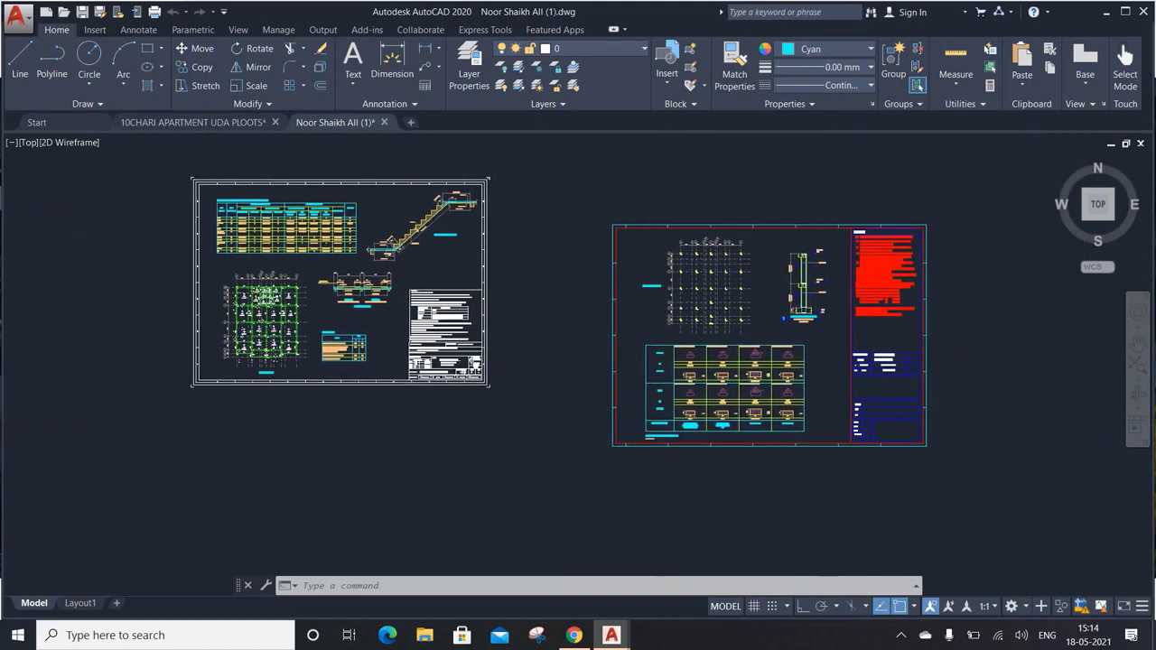
Zoom and pan so the slab-schedule/staircase sheet and footing layout sheet sit side by side.
{"action": "scroll", "coordinate": [820, 328], "scroll_direction": "up", "scroll_amount": 5}
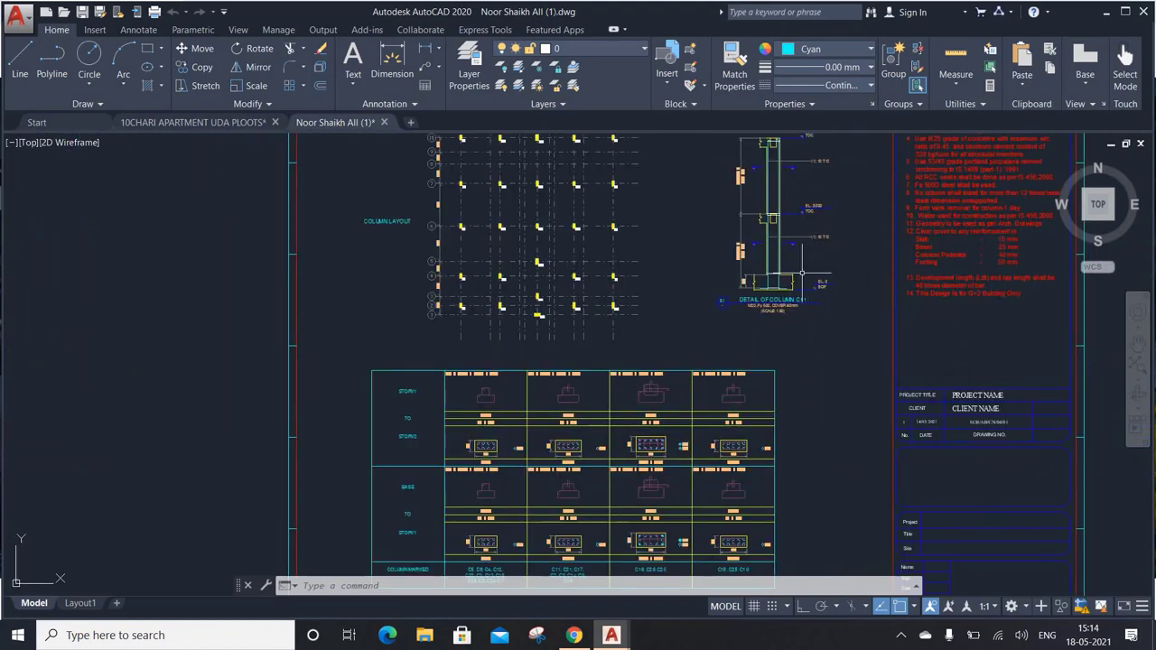
{"action": "middle_click_drag", "start_coordinate": [772, 360], "coordinate": [769, 216]}
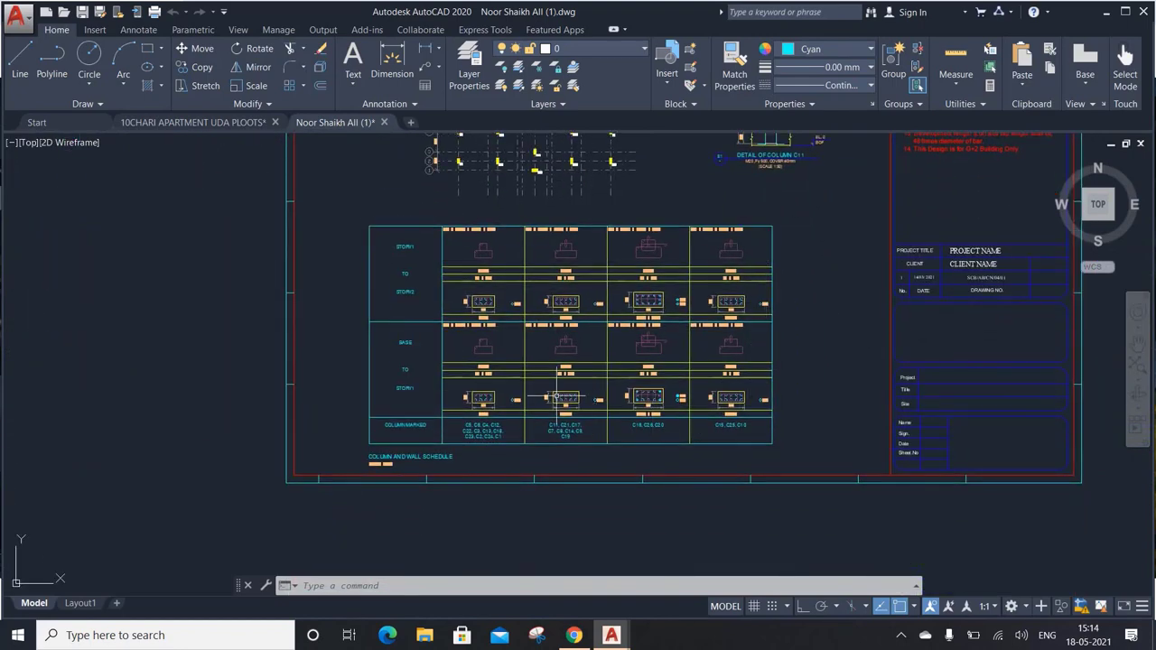
{"action": "middle_click_drag", "start_coordinate": [654, 169], "coordinate": [663, 359]}
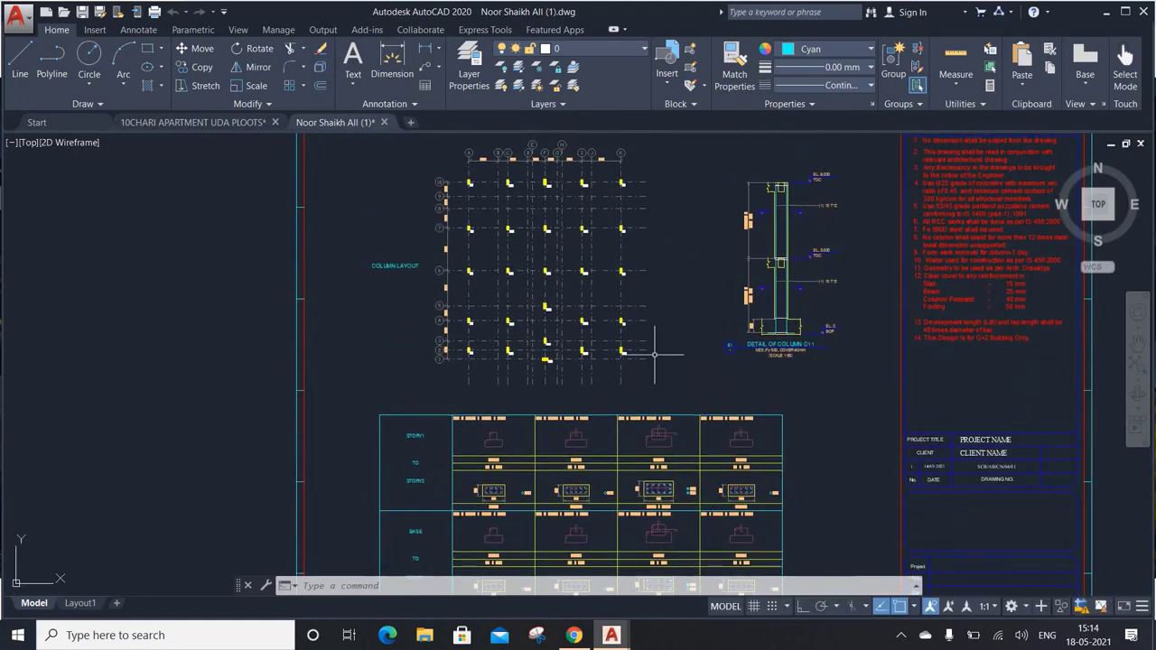
{"action": "scroll", "coordinate": [618, 185], "scroll_direction": "up", "scroll_amount": 5}
{"action": "scroll", "coordinate": [661, 289], "scroll_direction": "down", "scroll_amount": 4}
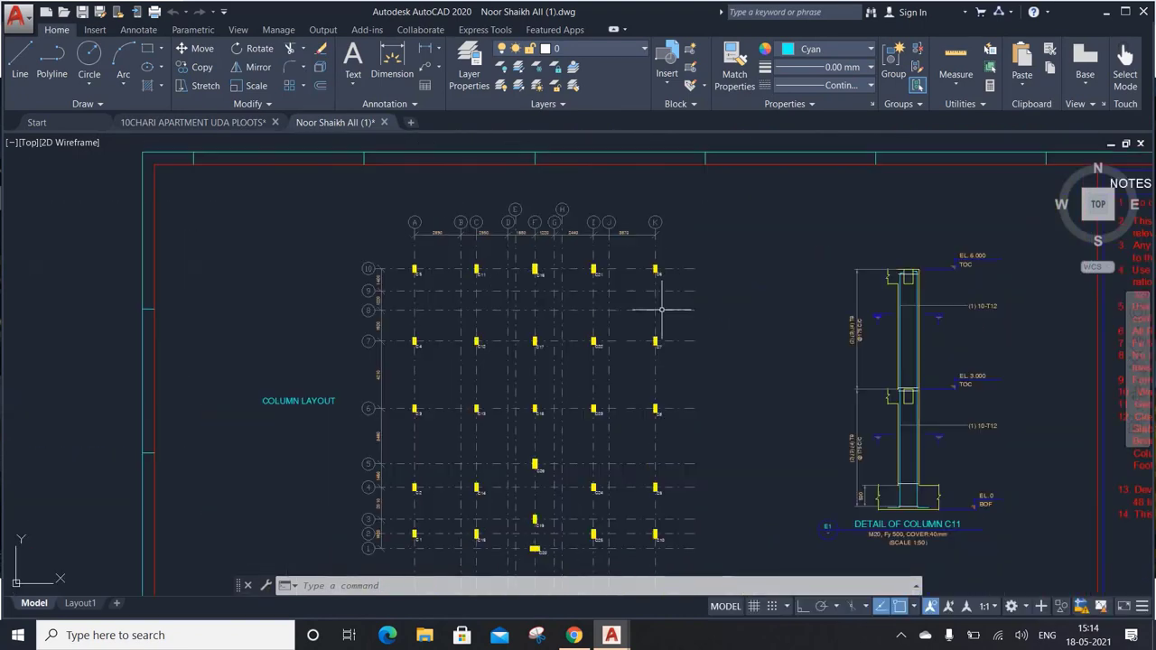
{"action": "scroll", "coordinate": [718, 301], "scroll_direction": "down", "scroll_amount": 1}
{"action": "scroll", "coordinate": [725, 303], "scroll_direction": "down", "scroll_amount": 1}
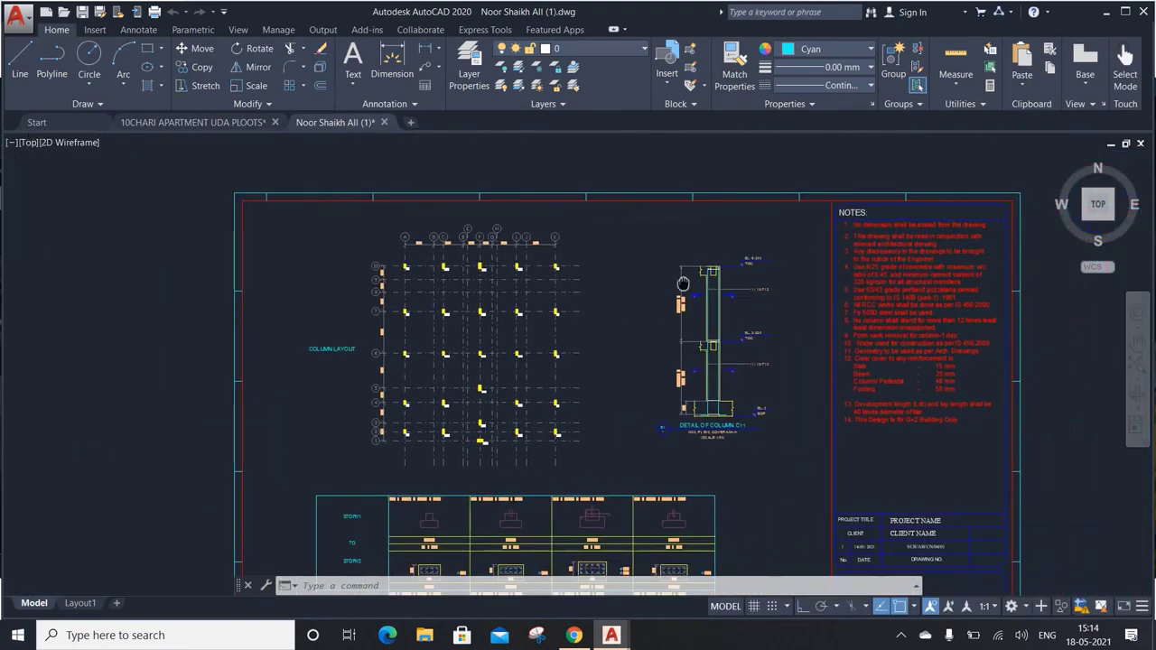
{"action": "scroll", "coordinate": [895, 351], "scroll_direction": "down", "scroll_amount": 2}
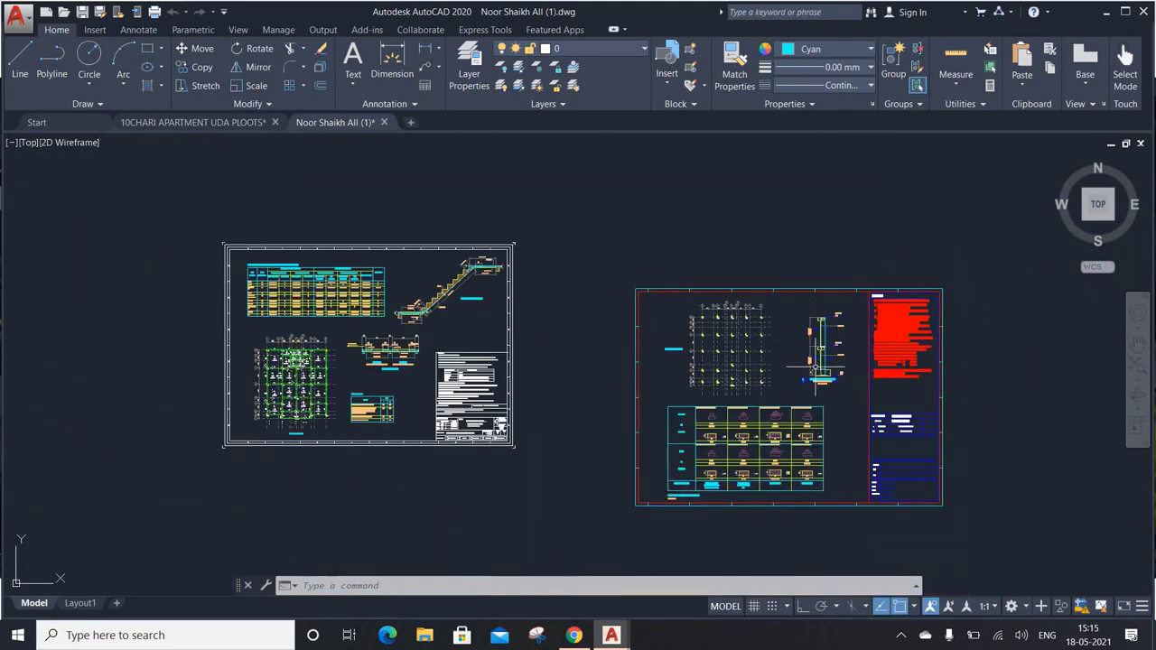
{"action": "scroll", "coordinate": [816, 375], "scroll_direction": "down", "scroll_amount": 2}
{"action": "scroll", "coordinate": [542, 349], "scroll_direction": "down", "scroll_amount": 1}
{"action": "middle_click_drag", "start_coordinate": [388, 291], "coordinate": [505, 326]}
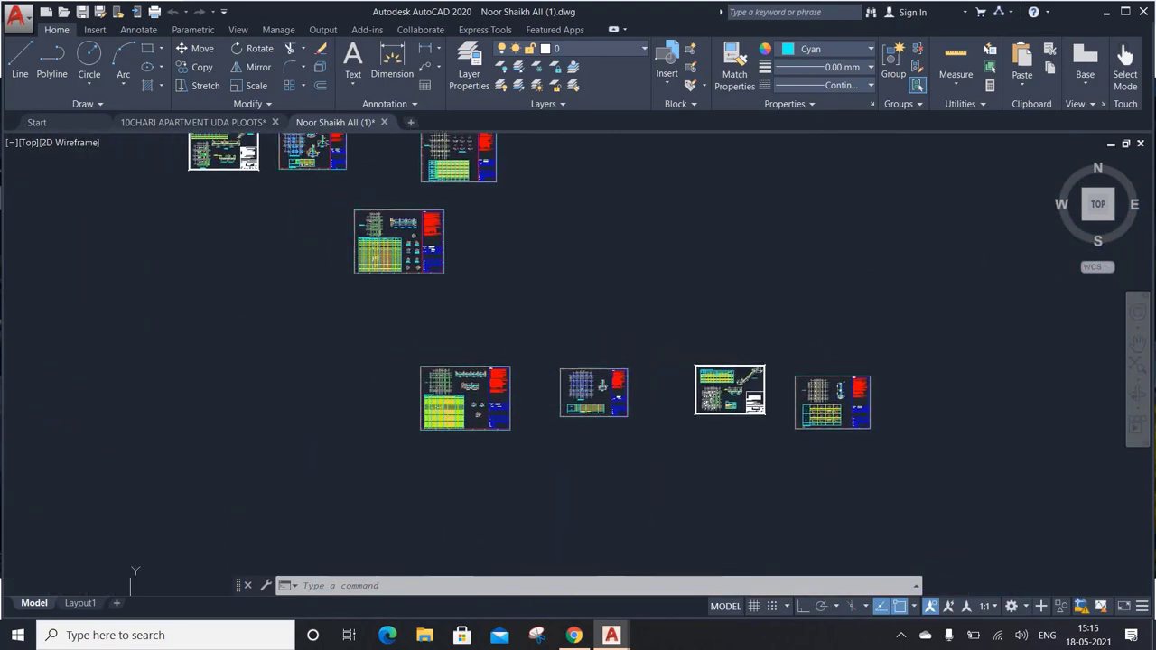
{"action": "middle_click_drag", "start_coordinate": [284, 250], "coordinate": [439, 367]}
Zoom in and out across the two neighbouring structural sheets, shifting them left.
{"action": "scroll", "coordinate": [1093, 574], "scroll_direction": "up", "scroll_amount": 5}
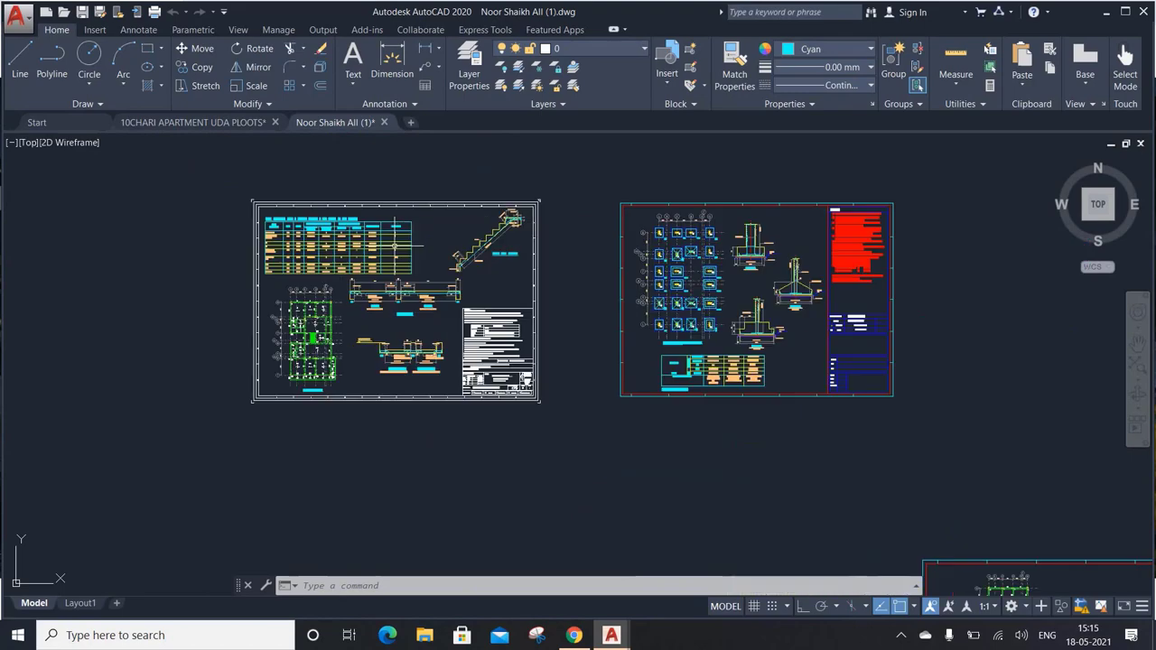
{"action": "scroll", "coordinate": [319, 251], "scroll_direction": "up", "scroll_amount": 2}
{"action": "scroll", "coordinate": [319, 251], "scroll_direction": "up", "scroll_amount": 1}
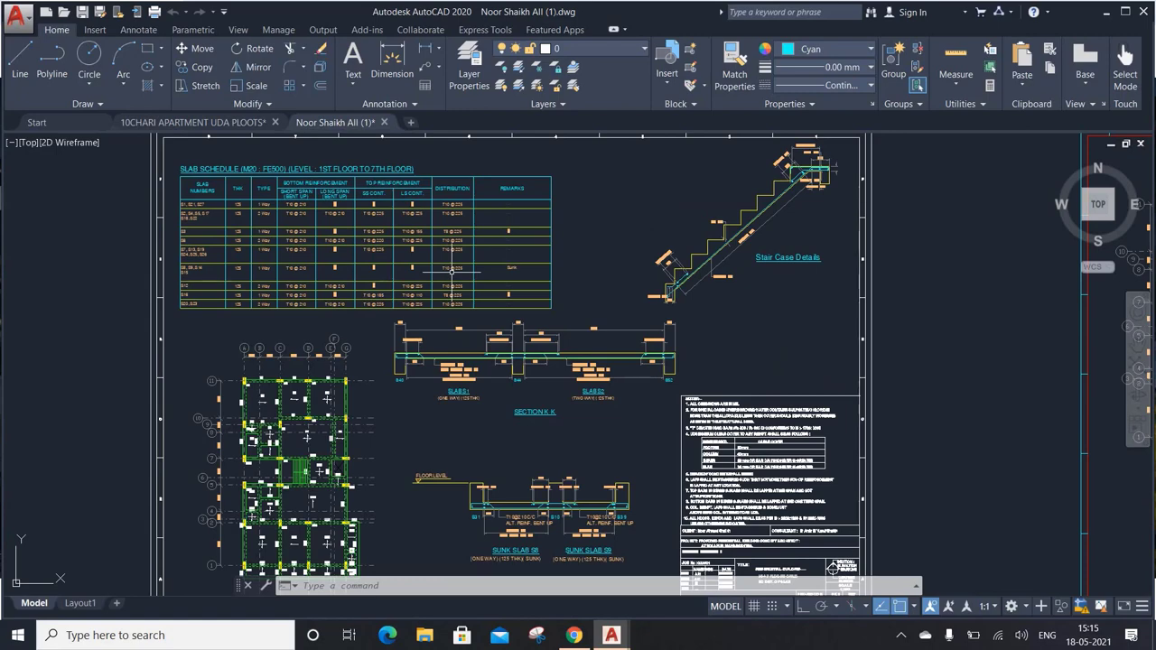
{"action": "scroll", "coordinate": [452, 270], "scroll_direction": "down", "scroll_amount": 2}
{"action": "middle_click_drag", "start_coordinate": [522, 300], "coordinate": [504, 305]}
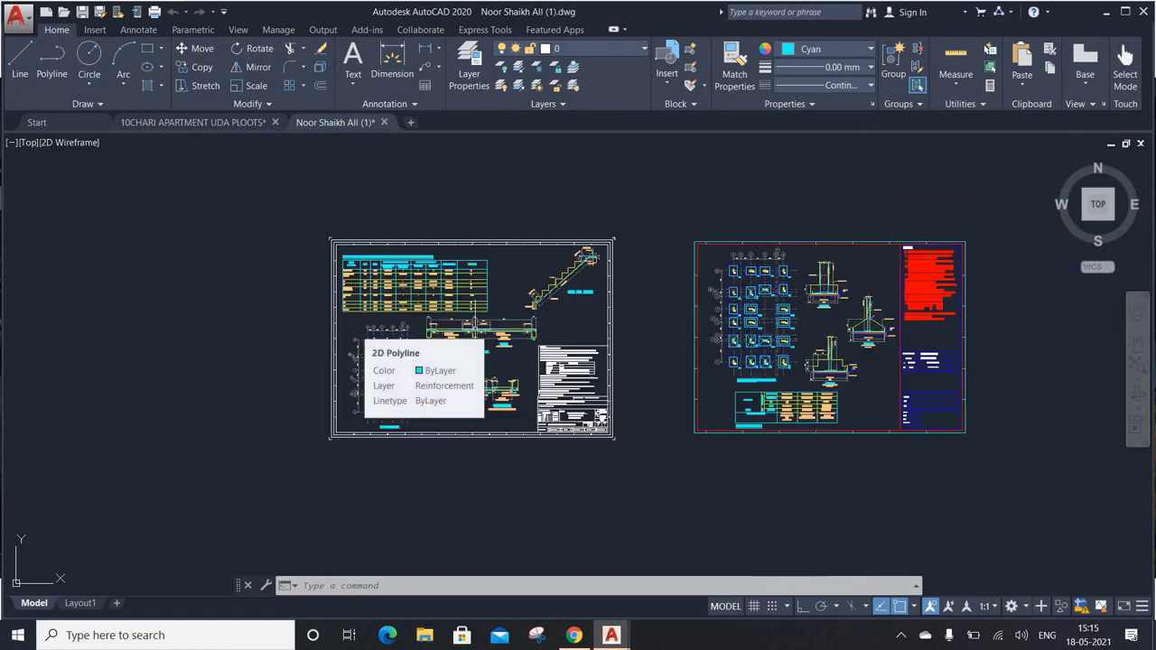
{"action": "scroll", "coordinate": [422, 318], "scroll_direction": "down", "scroll_amount": 3}
{"action": "scroll", "coordinate": [539, 370], "scroll_direction": "down", "scroll_amount": 2}
{"action": "scroll", "coordinate": [464, 282], "scroll_direction": "up", "scroll_amount": 8}
{"action": "scroll", "coordinate": [464, 282], "scroll_direction": "up", "scroll_amount": 5}
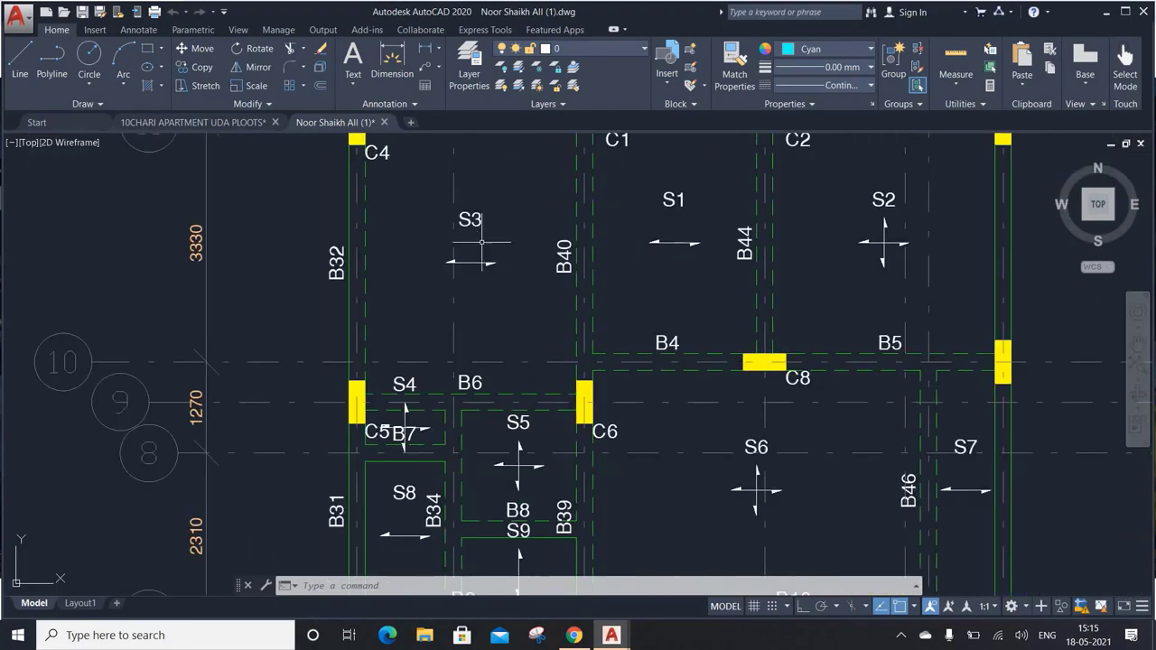
{"action": "scroll", "coordinate": [492, 226], "scroll_direction": "down", "scroll_amount": 6}
{"action": "scroll", "coordinate": [488, 266], "scroll_direction": "down", "scroll_amount": 2}
{"action": "middle_click_drag", "start_coordinate": [545, 300], "coordinate": [389, 309]}
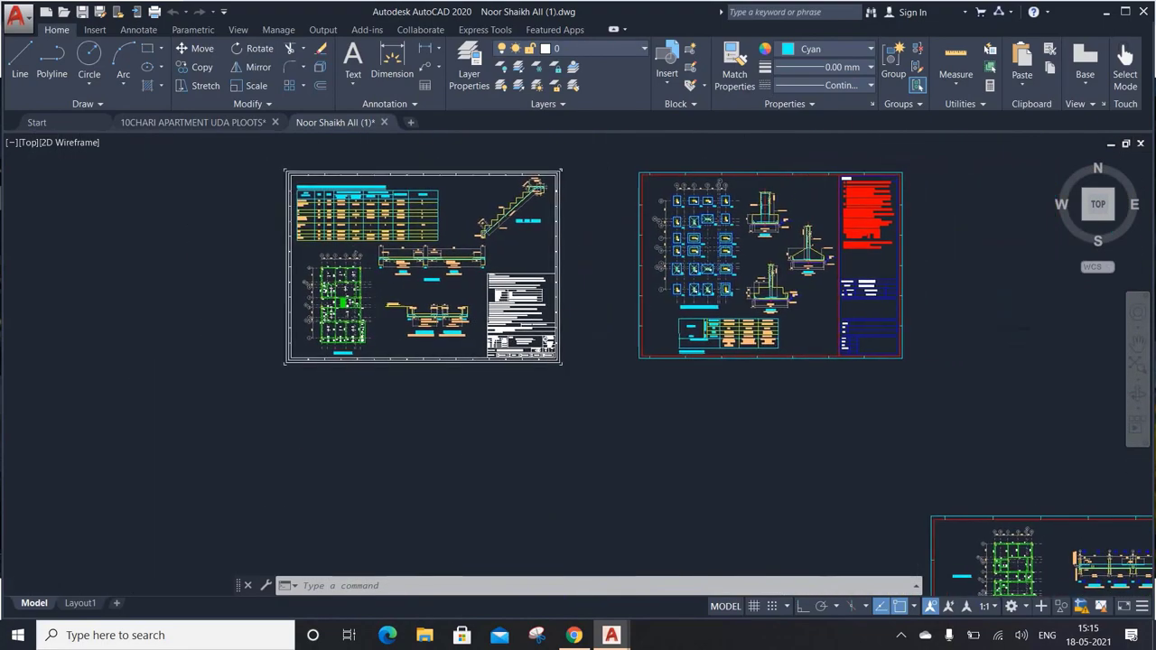
Pan to reveal the remaining sheets and zoom in on the column layout sheet.
{"action": "middle_click_drag", "start_coordinate": [576, 300], "coordinate": [457, 301]}
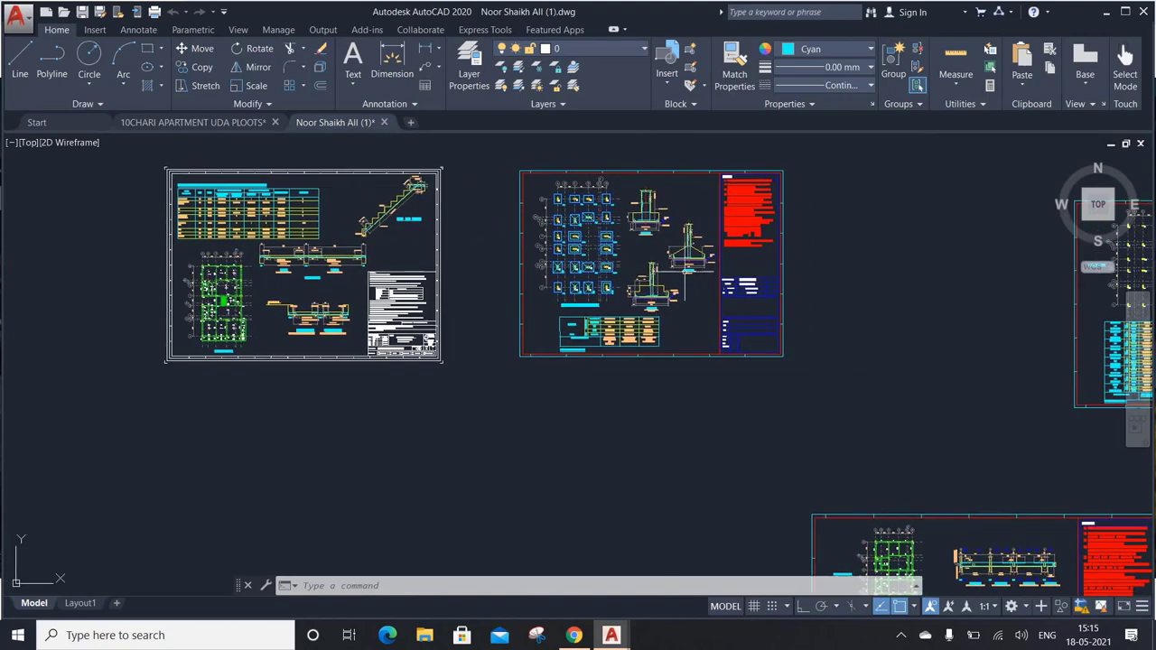
{"action": "middle_click_drag", "start_coordinate": [737, 357], "coordinate": [452, 318]}
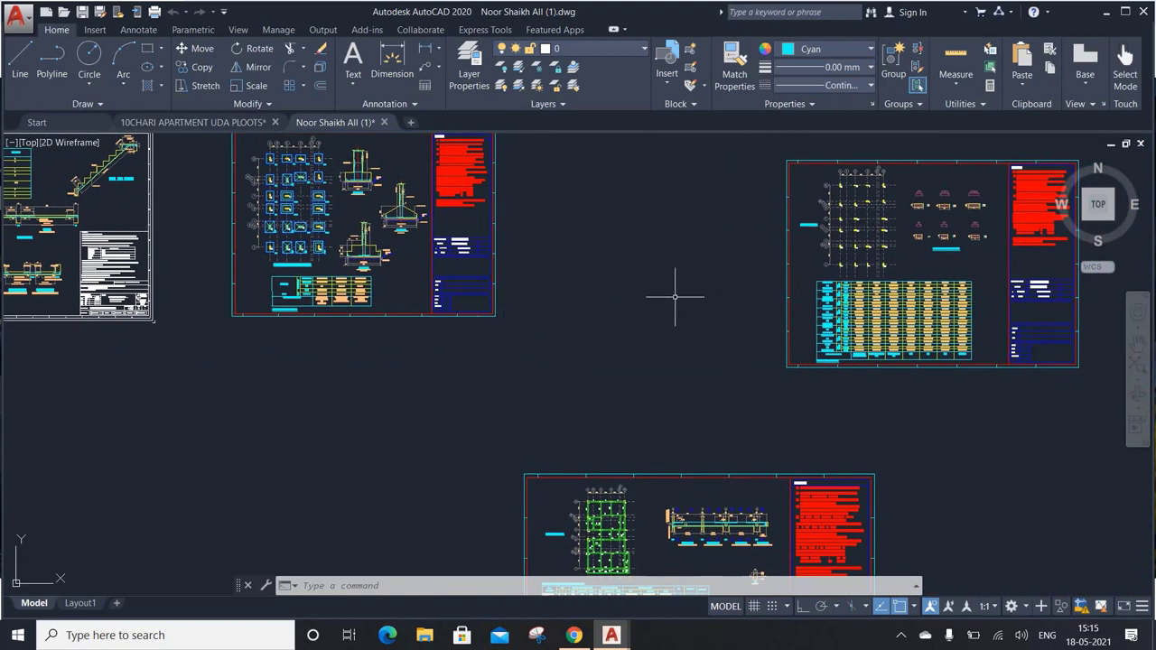
{"action": "scroll", "coordinate": [787, 293], "scroll_direction": "down", "scroll_amount": 5}
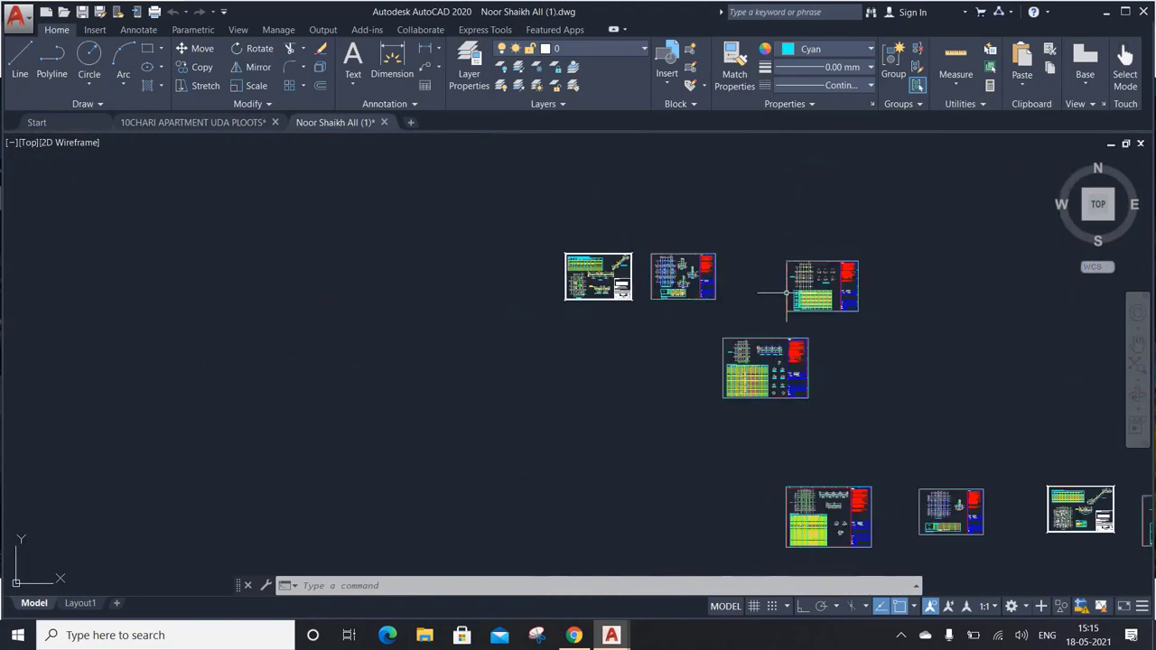
{"action": "middle_click_drag", "start_coordinate": [772, 299], "coordinate": [401, 241]}
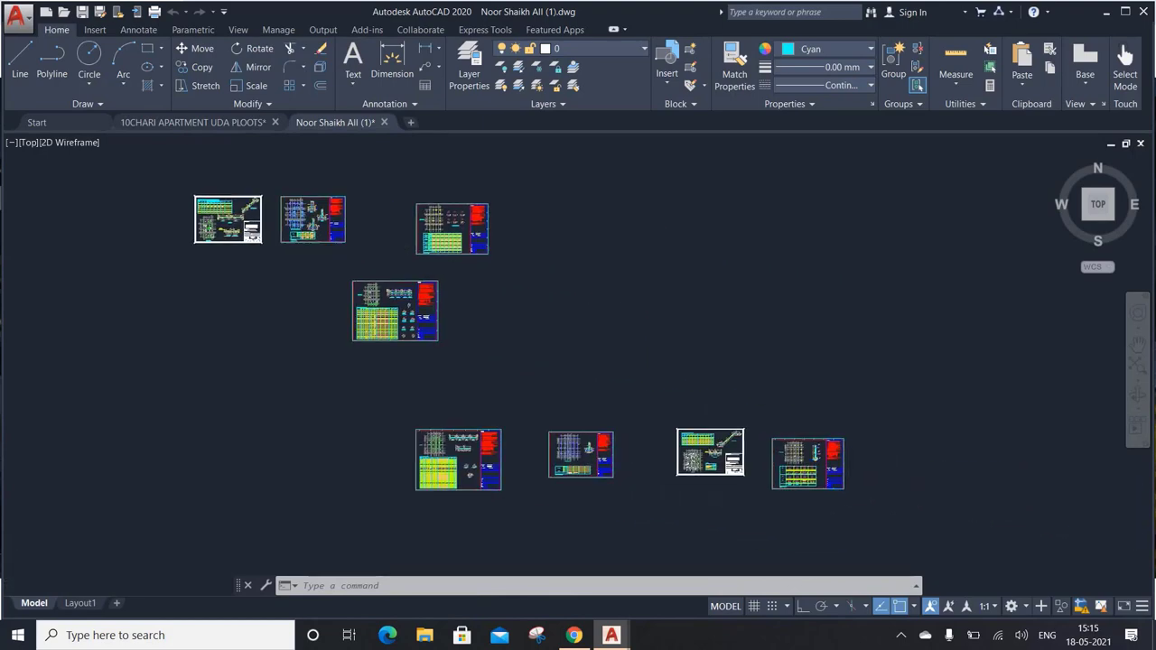
{"action": "scroll", "coordinate": [864, 476], "scroll_direction": "up", "scroll_amount": 3}
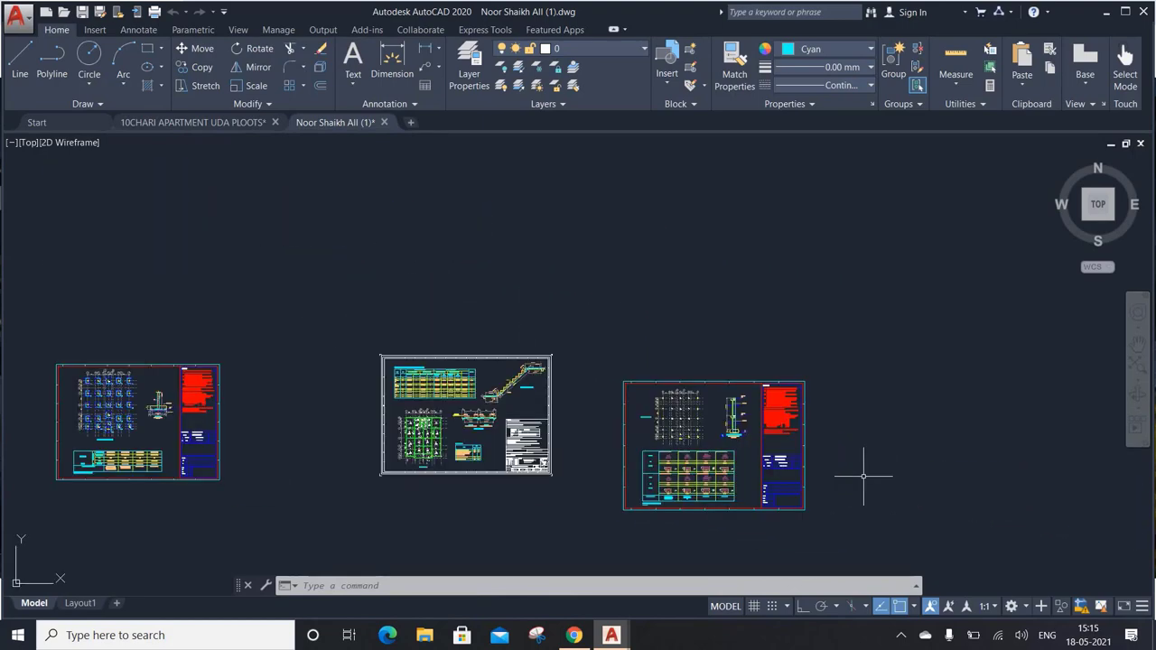
{"action": "scroll", "coordinate": [864, 476], "scroll_direction": "up", "scroll_amount": 4}
{"action": "middle_click_drag", "start_coordinate": [863, 477], "coordinate": [873, 451]}
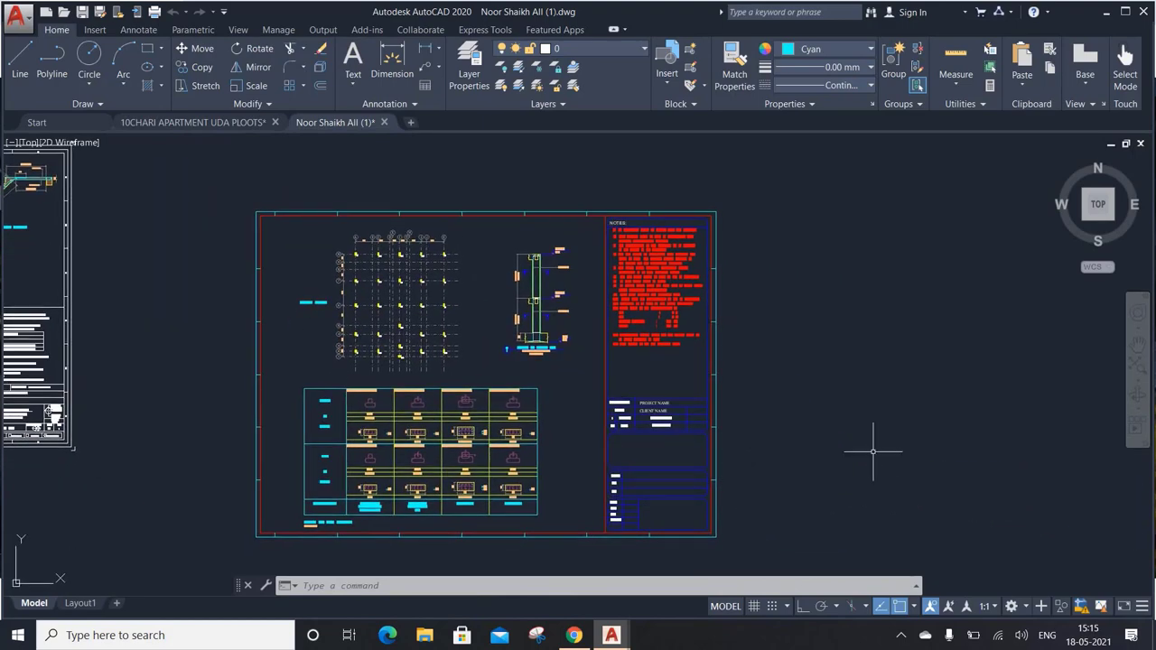
Glance at the 10CHARI APARTMENT UDA PLOOTS drawing, then return to the structural drawing.
{"action": "left_click", "coordinate": [193, 122]}
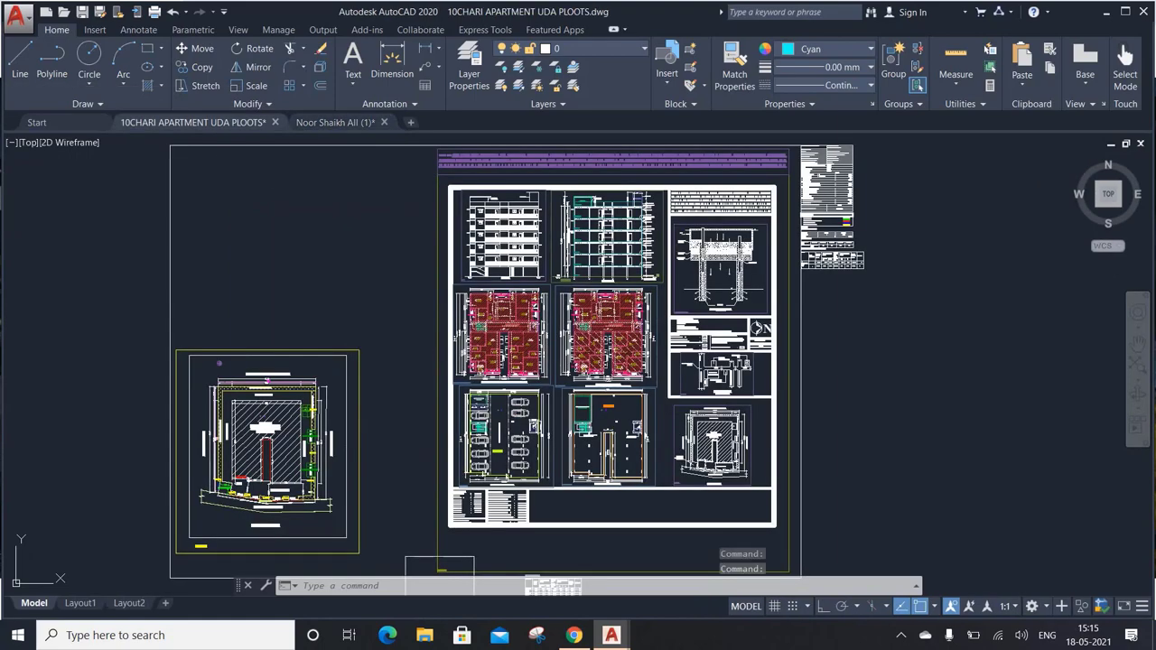
{"action": "scroll", "coordinate": [478, 329], "scroll_direction": "down", "scroll_amount": 4}
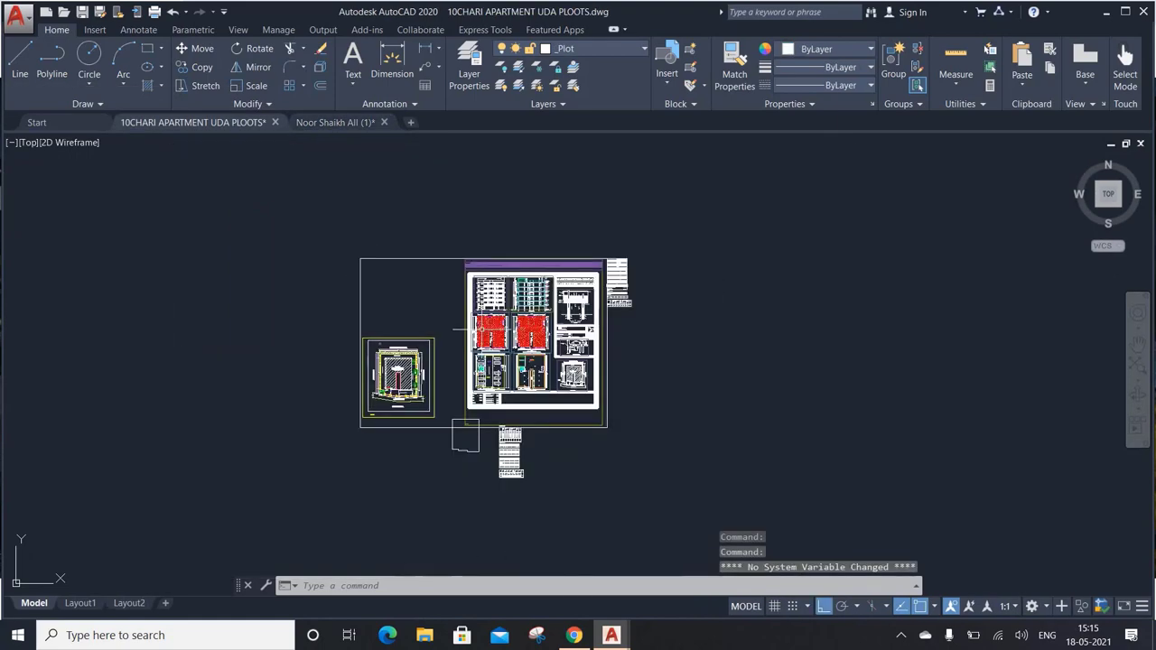
{"action": "left_click", "coordinate": [324, 123]}
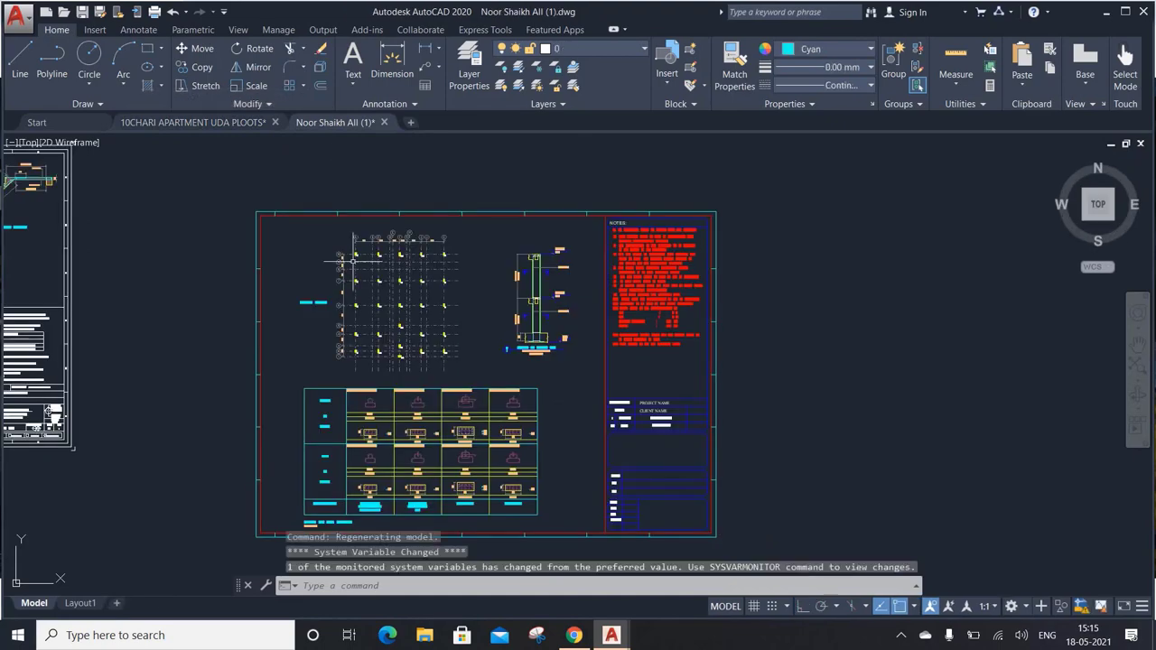
Pan and zoom across the three structural sheets.
{"action": "middle_click_drag", "start_coordinate": [370, 230], "coordinate": [515, 276]}
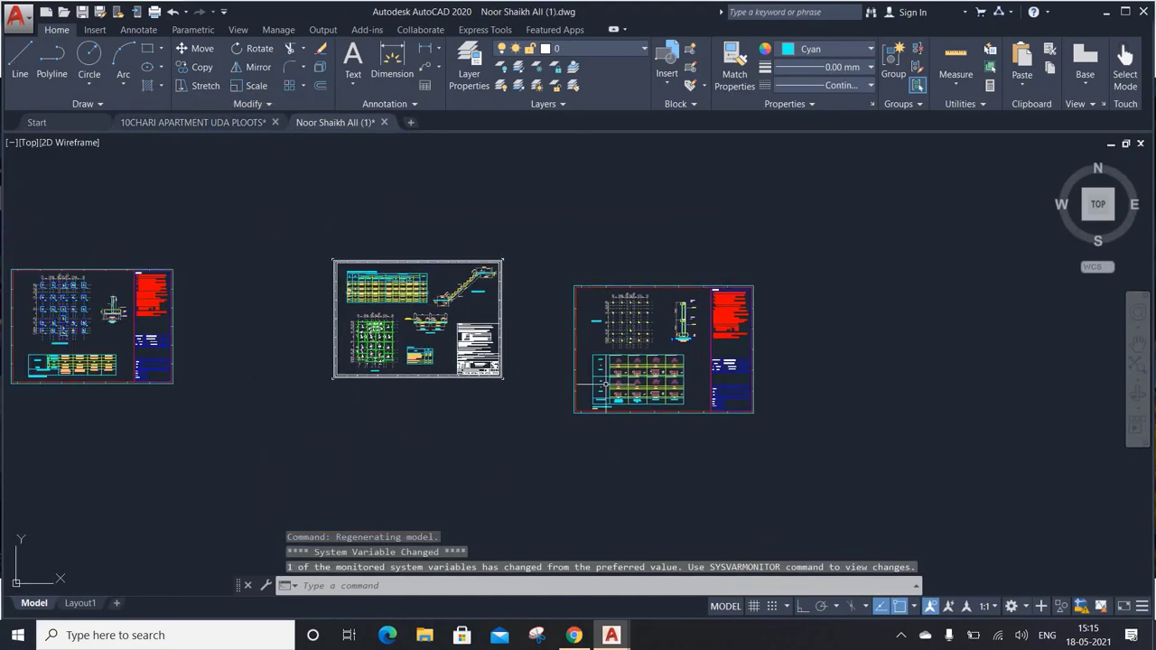
{"action": "middle_click_drag", "start_coordinate": [277, 297], "coordinate": [321, 297]}
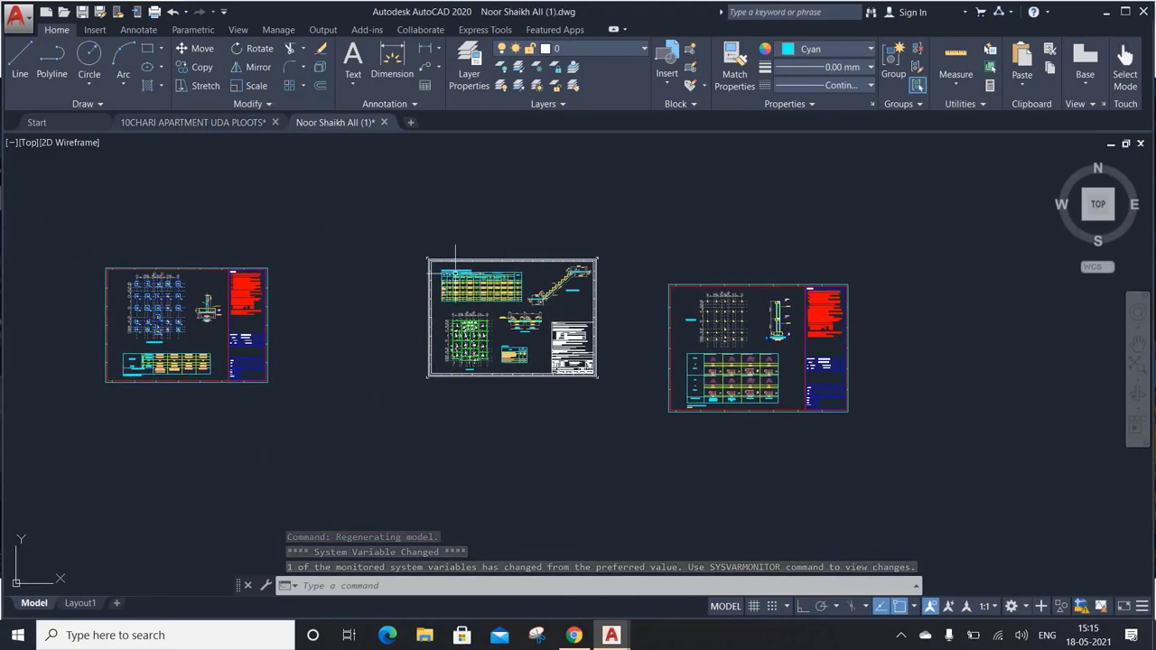
{"action": "scroll", "coordinate": [343, 302], "scroll_direction": "up", "scroll_amount": 2}
{"action": "middle_click_drag", "start_coordinate": [686, 352], "coordinate": [511, 315]}
{"action": "scroll", "coordinate": [786, 326], "scroll_direction": "up", "scroll_amount": 3}
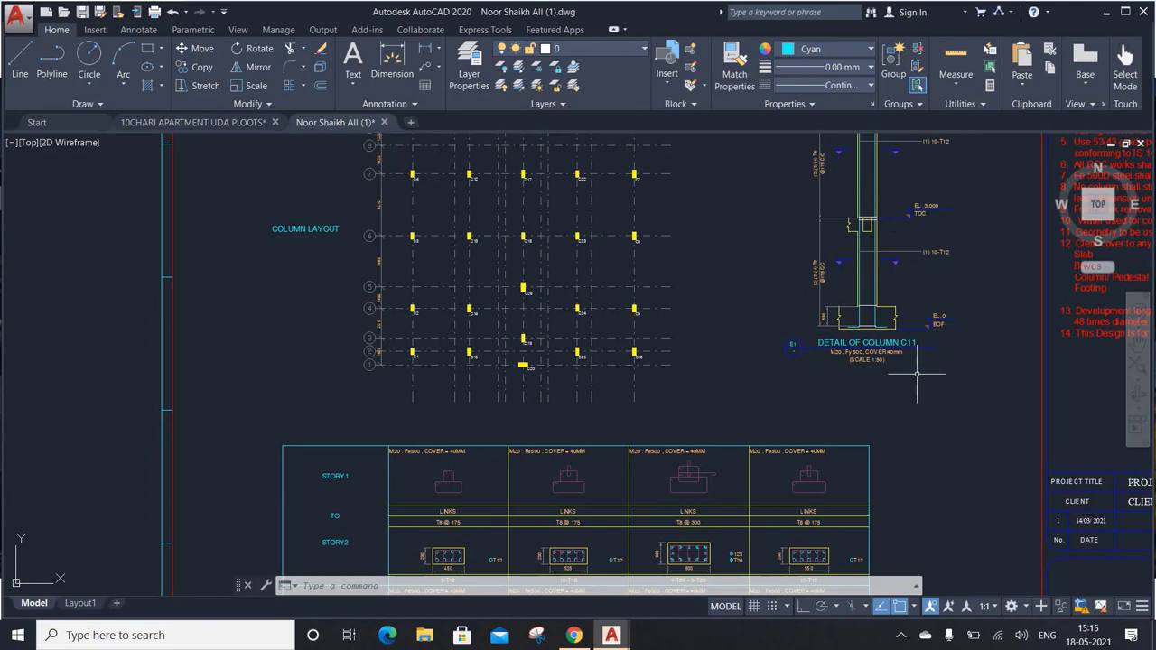
{"action": "scroll", "coordinate": [917, 373], "scroll_direction": "down", "scroll_amount": 2}
{"action": "scroll", "coordinate": [917, 374], "scroll_direction": "down", "scroll_amount": 3}
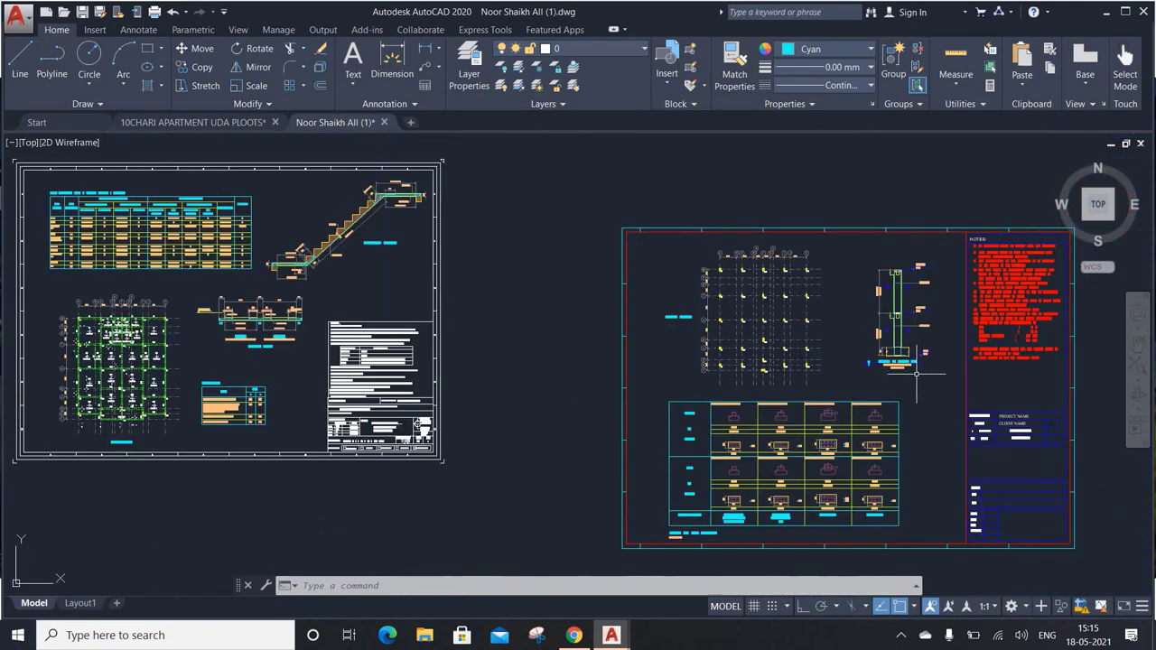
{"action": "scroll", "coordinate": [917, 373], "scroll_direction": "down", "scroll_amount": 2}
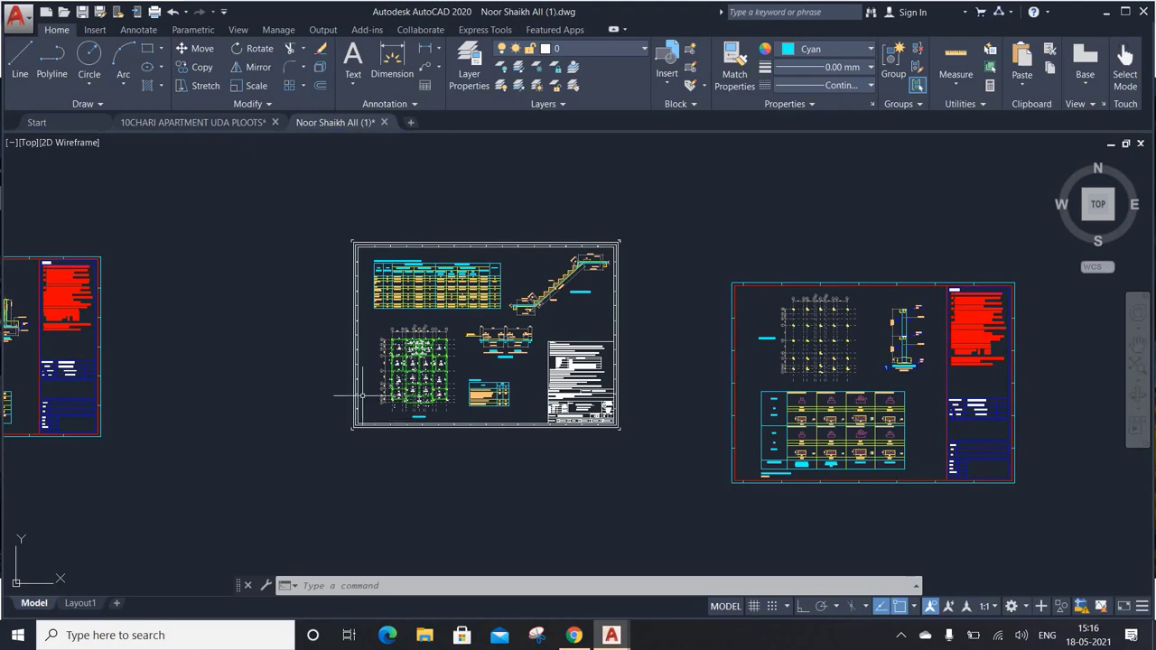
Pan toward the footing layout sheet, then open G+2 STOREY PROJECT (1).pdf in Chrome.
{"action": "middle_click_drag", "start_coordinate": [259, 353], "coordinate": [669, 357]}
{"action": "scroll", "coordinate": [371, 365], "scroll_direction": "up", "scroll_amount": 2}
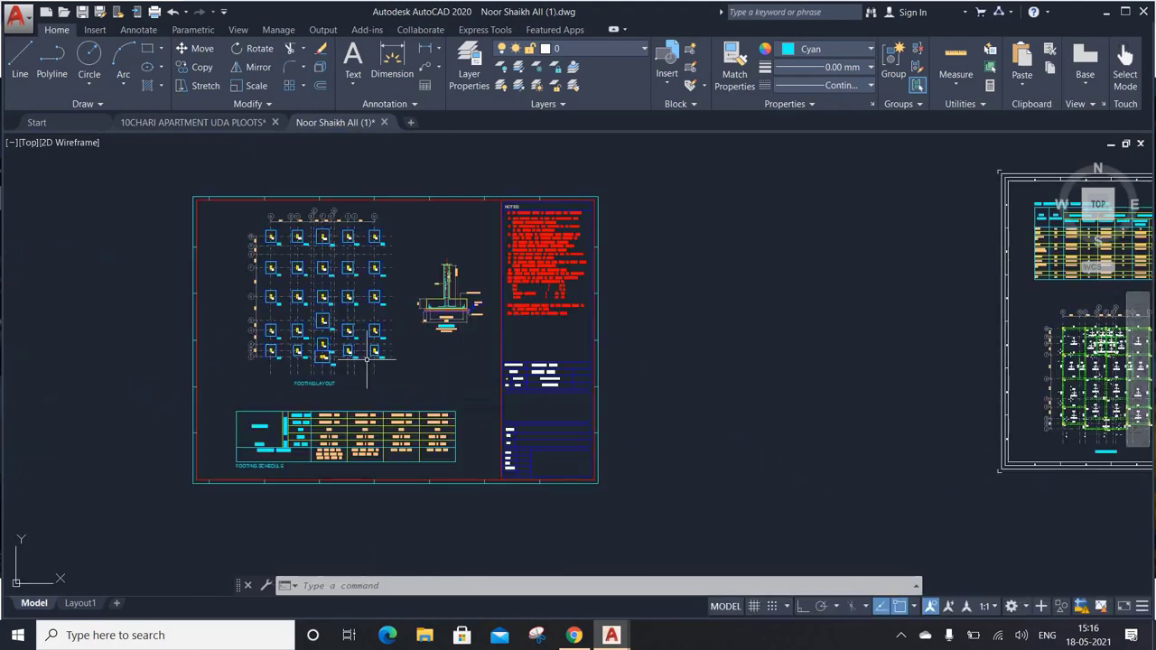
{"action": "left_click", "coordinate": [578, 638]}
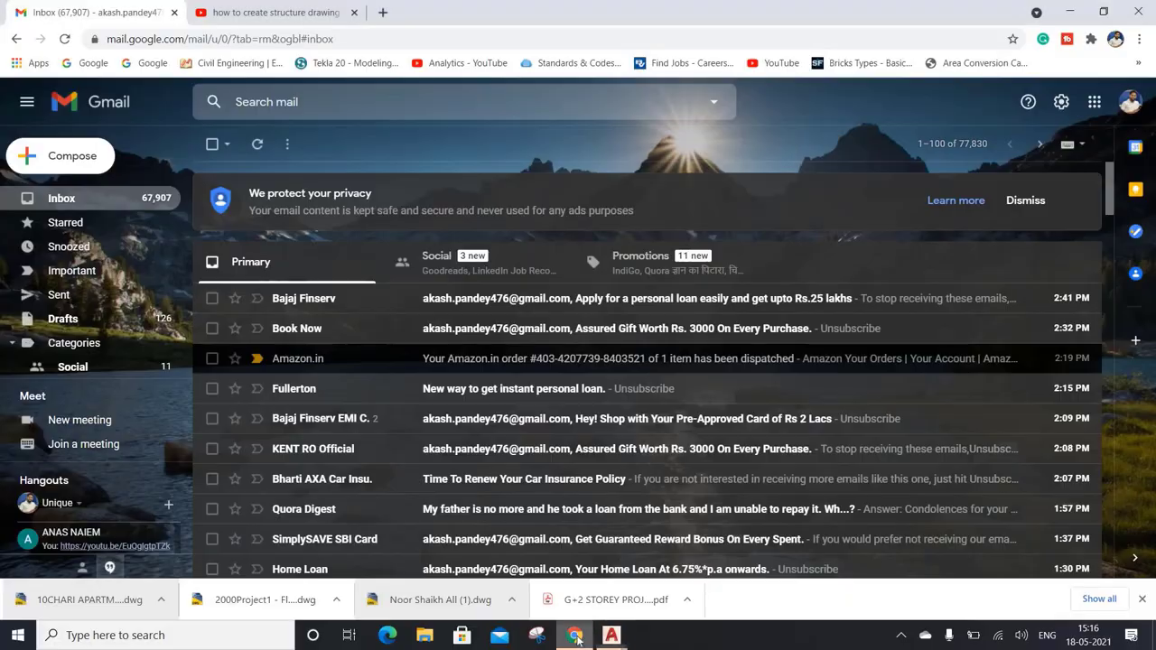
{"action": "left_click", "coordinate": [596, 604]}
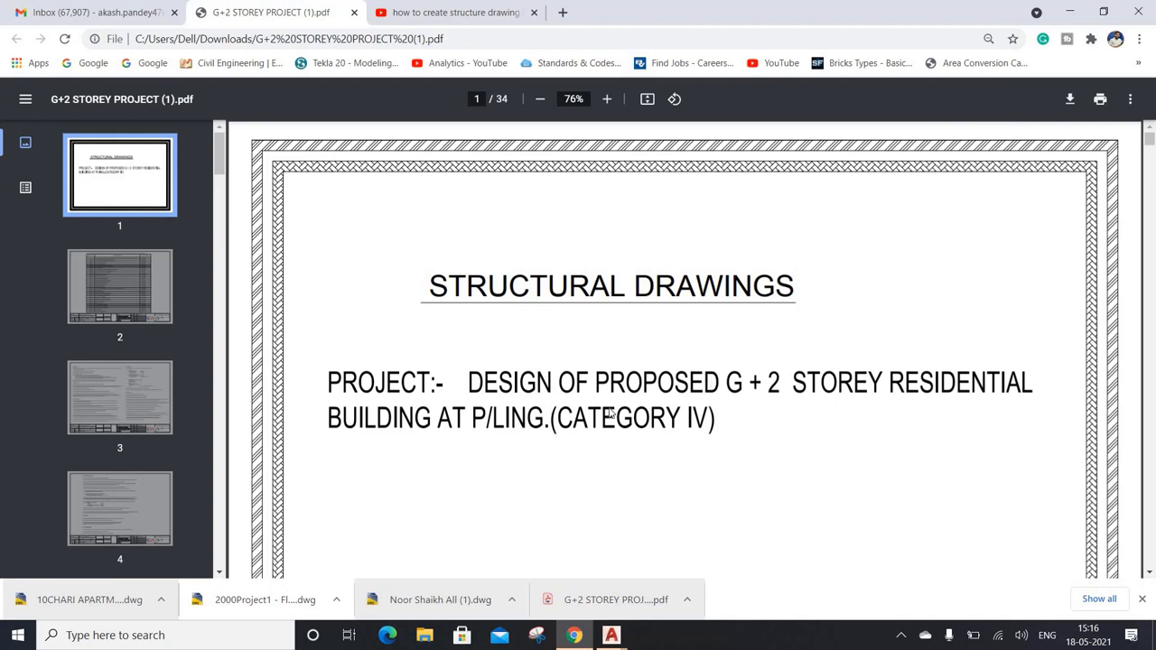
Scroll past the title page and read the list of structural drawings, selecting some titles.
{"action": "scroll", "coordinate": [610, 413], "scroll_direction": "down", "scroll_amount": 2}
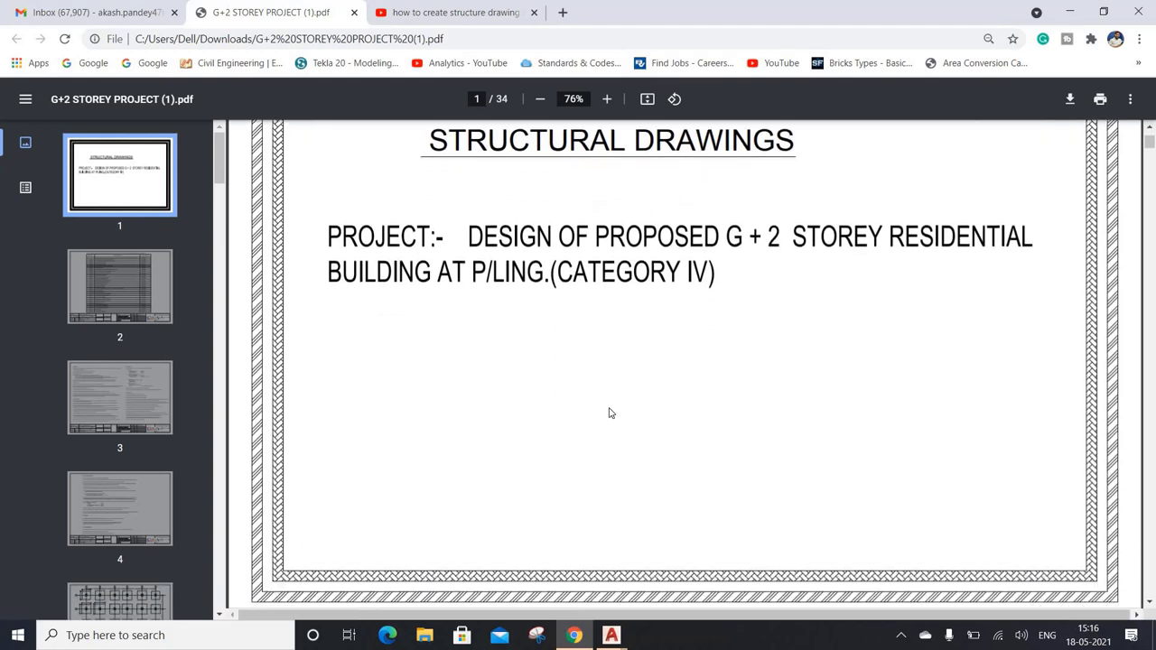
{"action": "scroll", "coordinate": [611, 413], "scroll_direction": "down", "scroll_amount": 2}
{"action": "scroll", "coordinate": [610, 413], "scroll_direction": "down", "scroll_amount": 1}
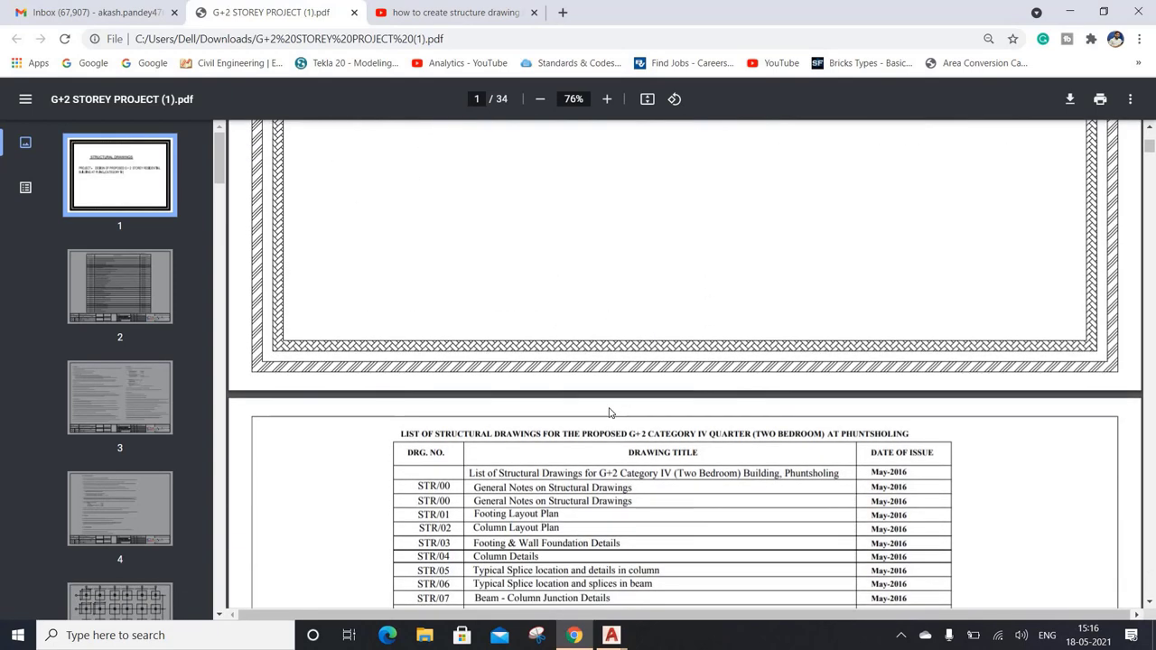
{"action": "scroll", "coordinate": [611, 413], "scroll_direction": "down", "scroll_amount": 2}
{"action": "scroll", "coordinate": [611, 413], "scroll_direction": "down", "scroll_amount": 1}
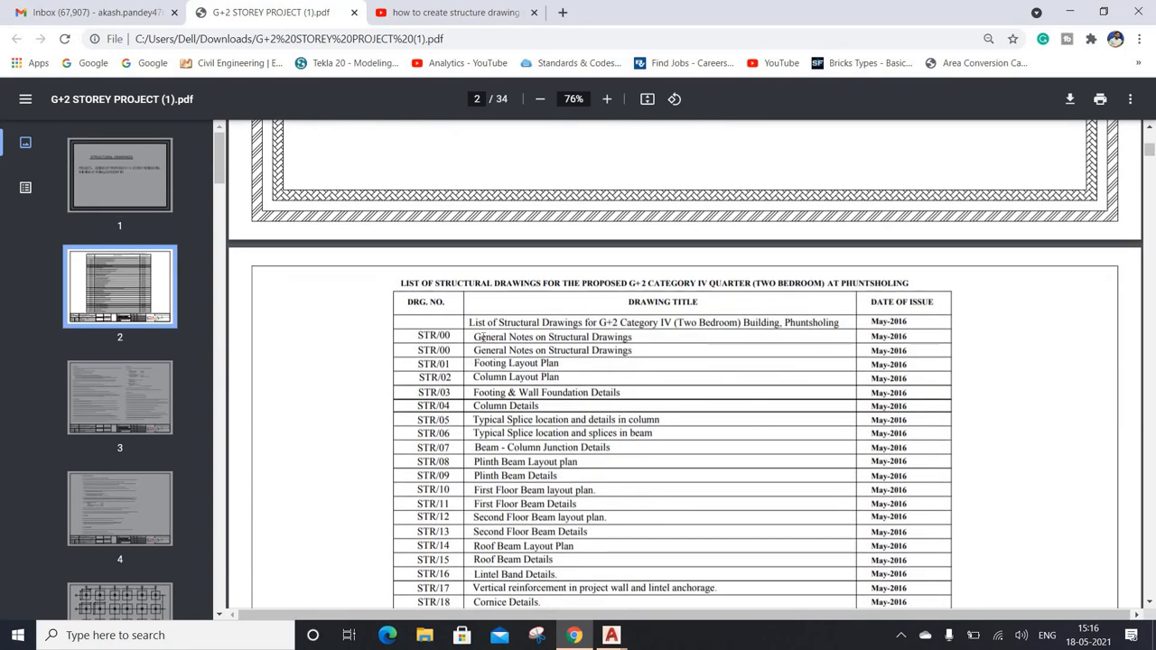
{"action": "left_click_drag", "start_coordinate": [652, 323], "coordinate": [657, 338]}
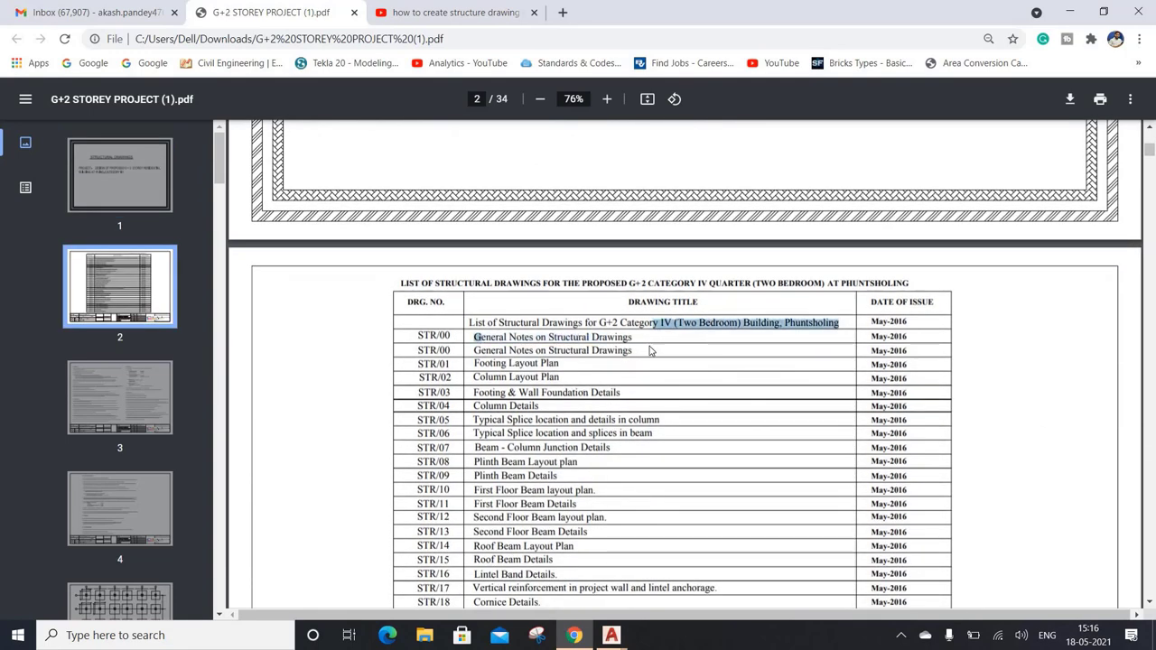
{"action": "scroll", "coordinate": [512, 351], "scroll_direction": "down", "scroll_amount": 3}
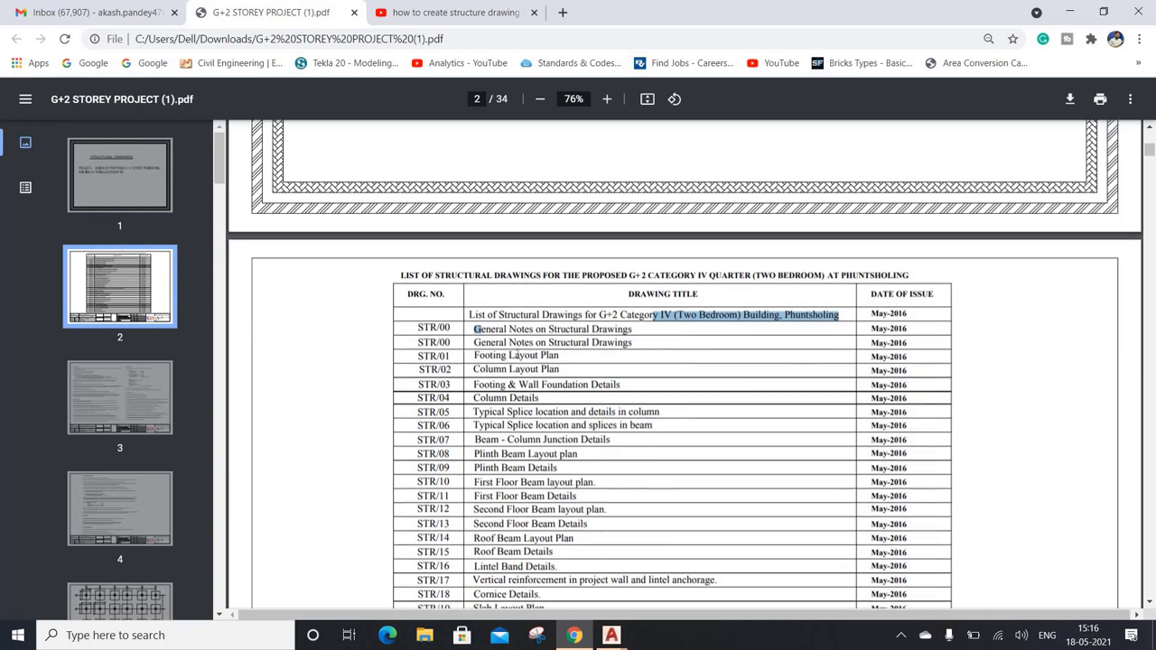
{"action": "left_click_drag", "start_coordinate": [498, 186], "coordinate": [504, 242]}
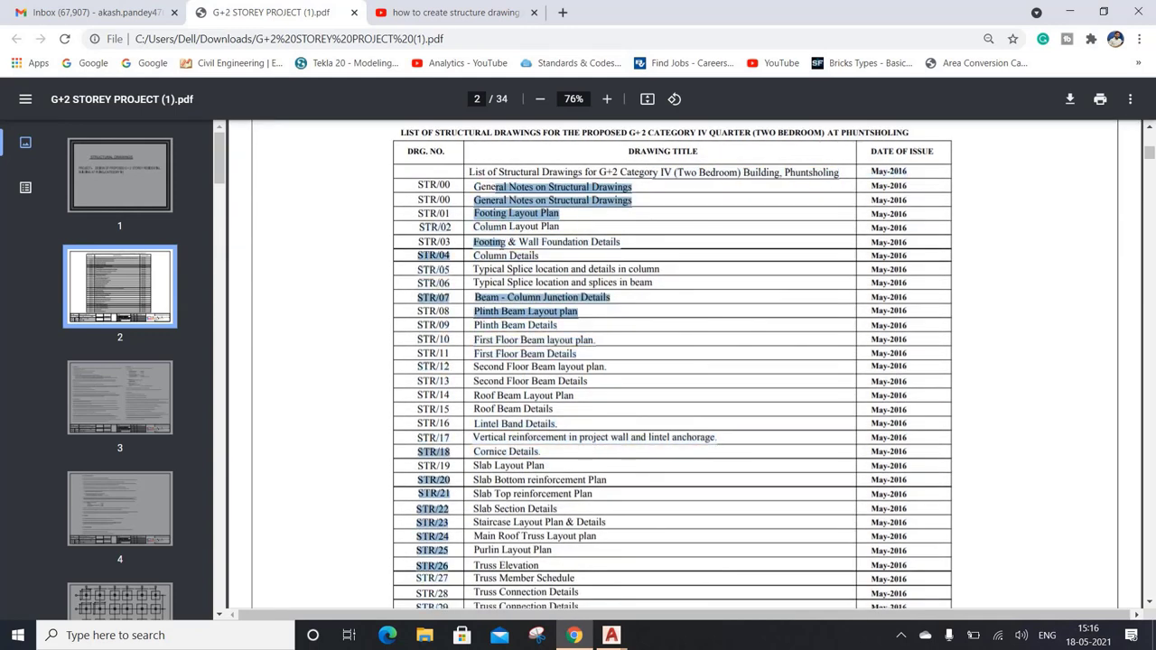
{"action": "left_click", "coordinate": [513, 241]}
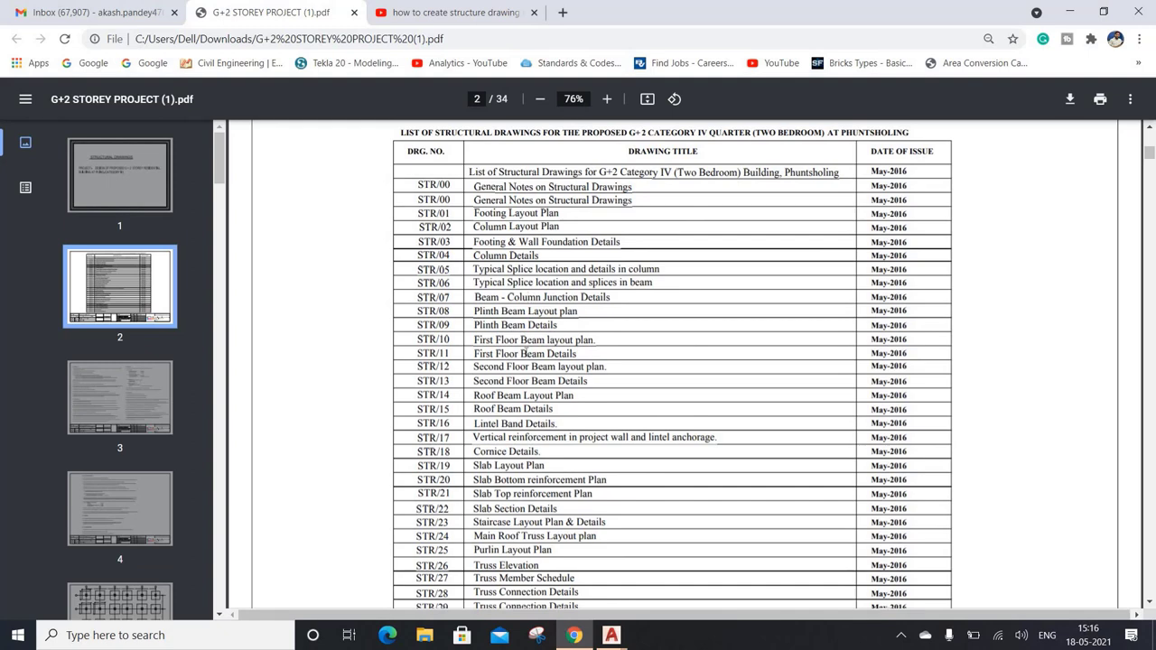
Scroll to page 3's general notes on foundation, loading and concrete.
{"action": "scroll", "coordinate": [524, 353], "scroll_direction": "down", "scroll_amount": 2}
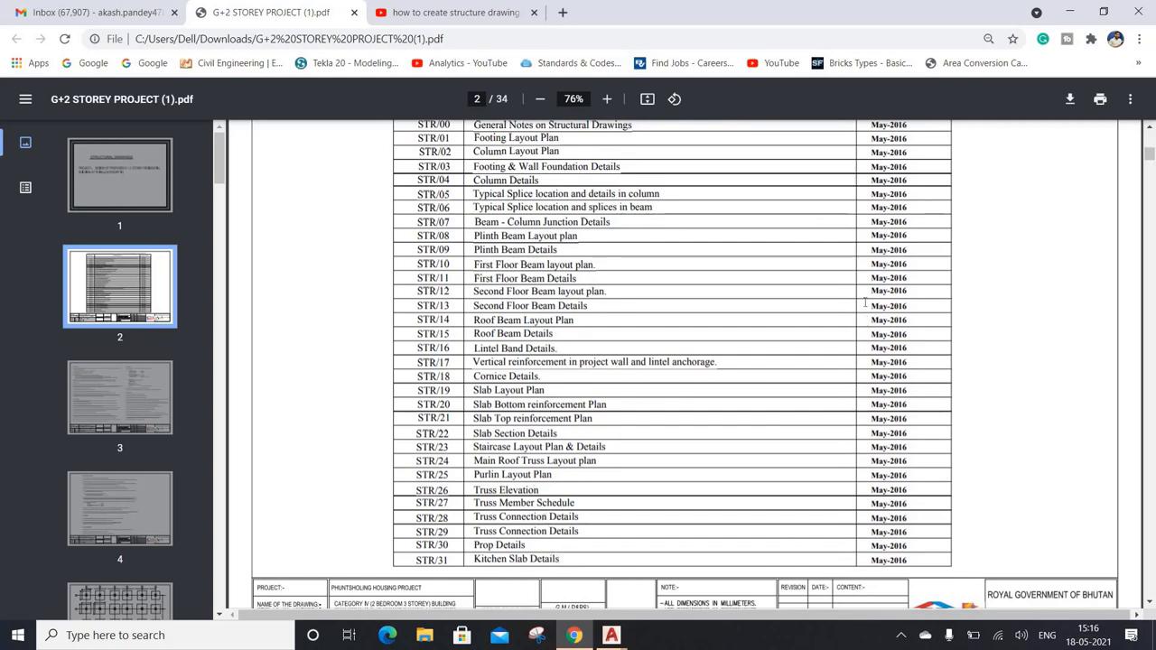
{"action": "scroll", "coordinate": [865, 302], "scroll_direction": "down", "scroll_amount": 4}
{"action": "scroll", "coordinate": [865, 303], "scroll_direction": "down", "scroll_amount": 3}
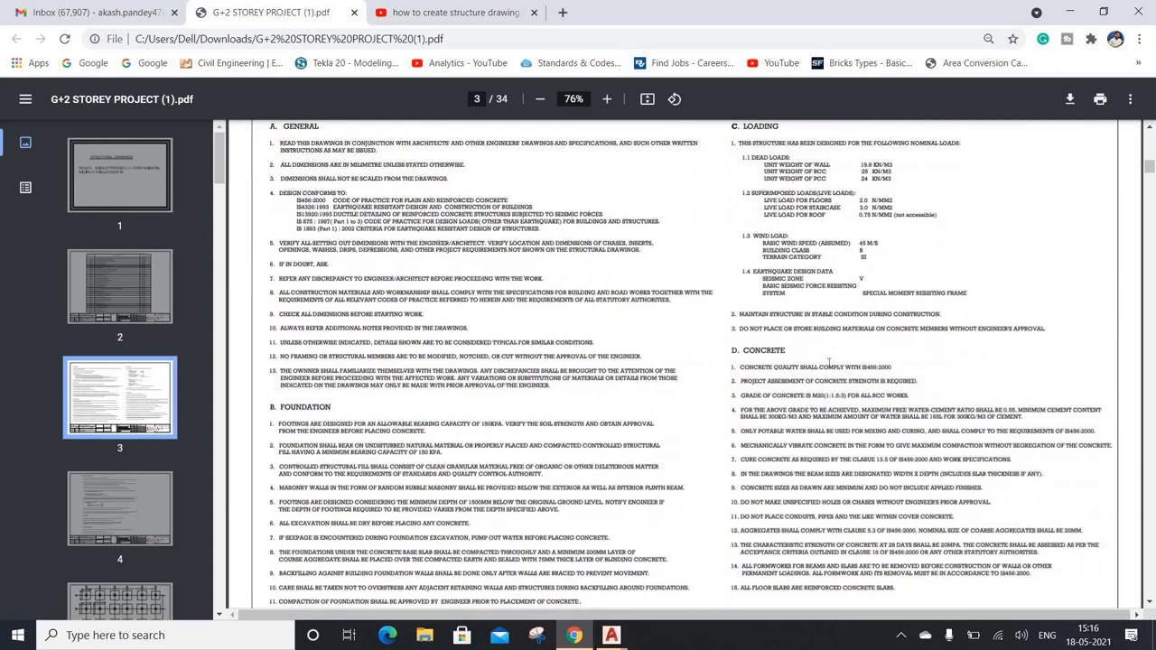
Scroll the G+2 structural PDF from page 3's general notes past the footing and column plans to page 8's column details.
{"action": "scroll", "coordinate": [839, 375], "scroll_direction": "down", "scroll_amount": 2}
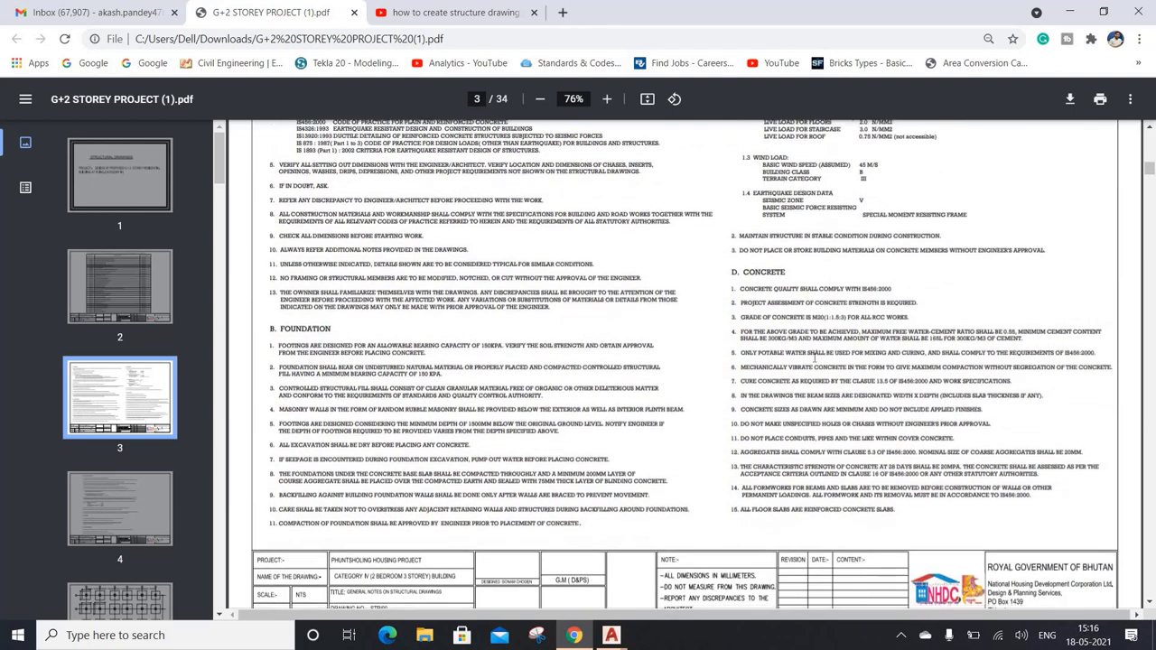
{"action": "scroll", "coordinate": [815, 357], "scroll_direction": "down", "scroll_amount": 1}
{"action": "scroll", "coordinate": [815, 357], "scroll_direction": "down", "scroll_amount": 3}
{"action": "scroll", "coordinate": [557, 324], "scroll_direction": "down", "scroll_amount": 1}
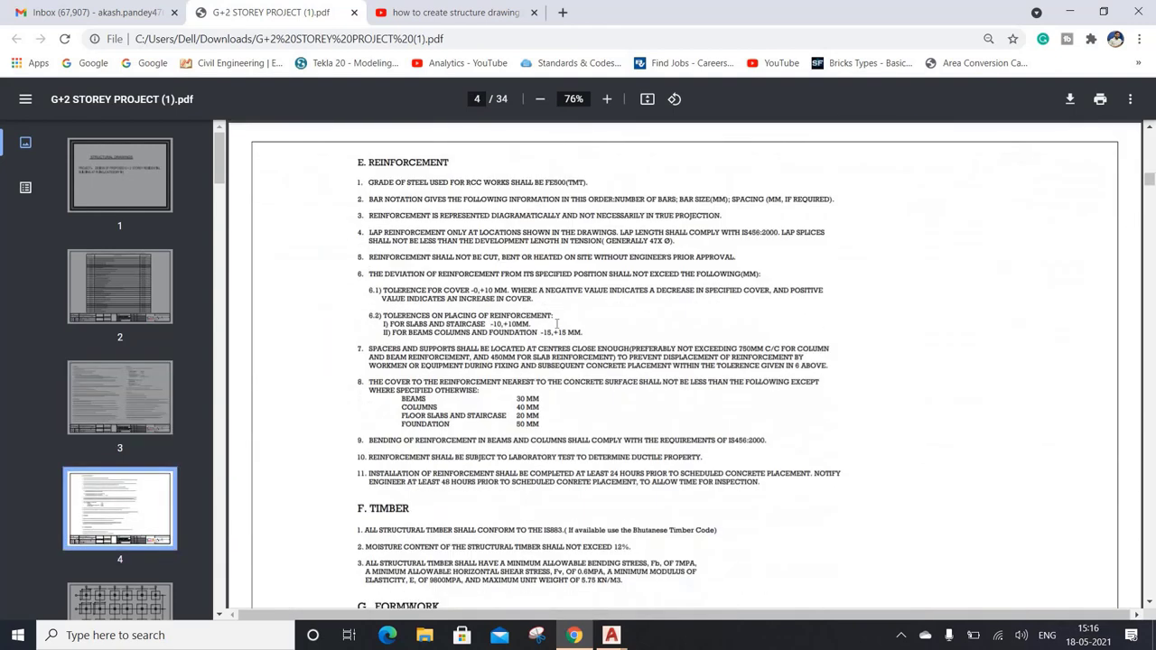
{"action": "scroll", "coordinate": [467, 315], "scroll_direction": "down", "scroll_amount": 1}
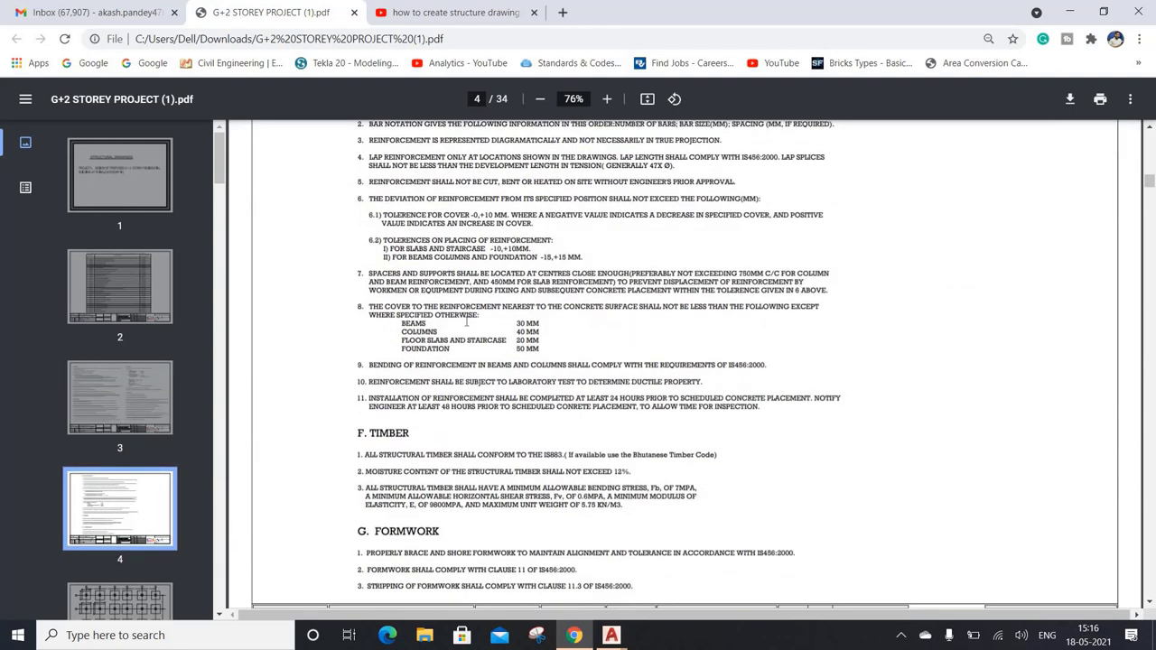
{"action": "scroll", "coordinate": [468, 316], "scroll_direction": "down", "scroll_amount": 1}
{"action": "scroll", "coordinate": [467, 320], "scroll_direction": "down", "scroll_amount": 2}
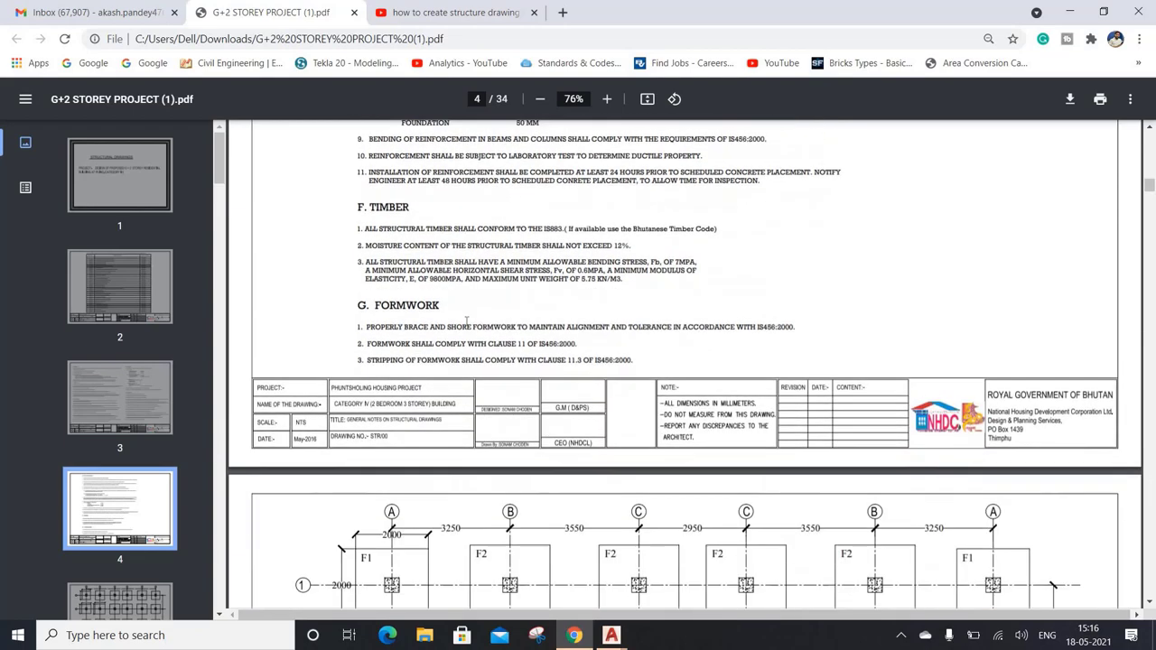
{"action": "scroll", "coordinate": [550, 326], "scroll_direction": "down", "scroll_amount": 3}
{"action": "scroll", "coordinate": [654, 267], "scroll_direction": "down", "scroll_amount": 2}
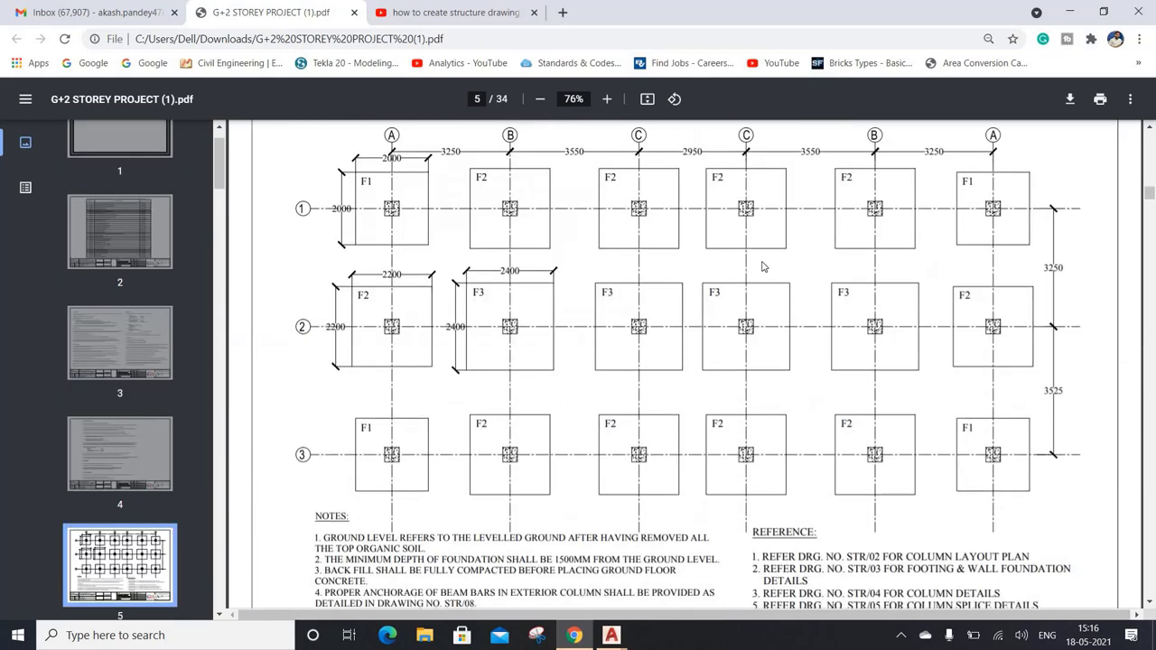
{"action": "scroll", "coordinate": [818, 344], "scroll_direction": "down", "scroll_amount": 1}
{"action": "scroll", "coordinate": [817, 344], "scroll_direction": "down", "scroll_amount": 6}
{"action": "scroll", "coordinate": [479, 262], "scroll_direction": "down", "scroll_amount": 3}
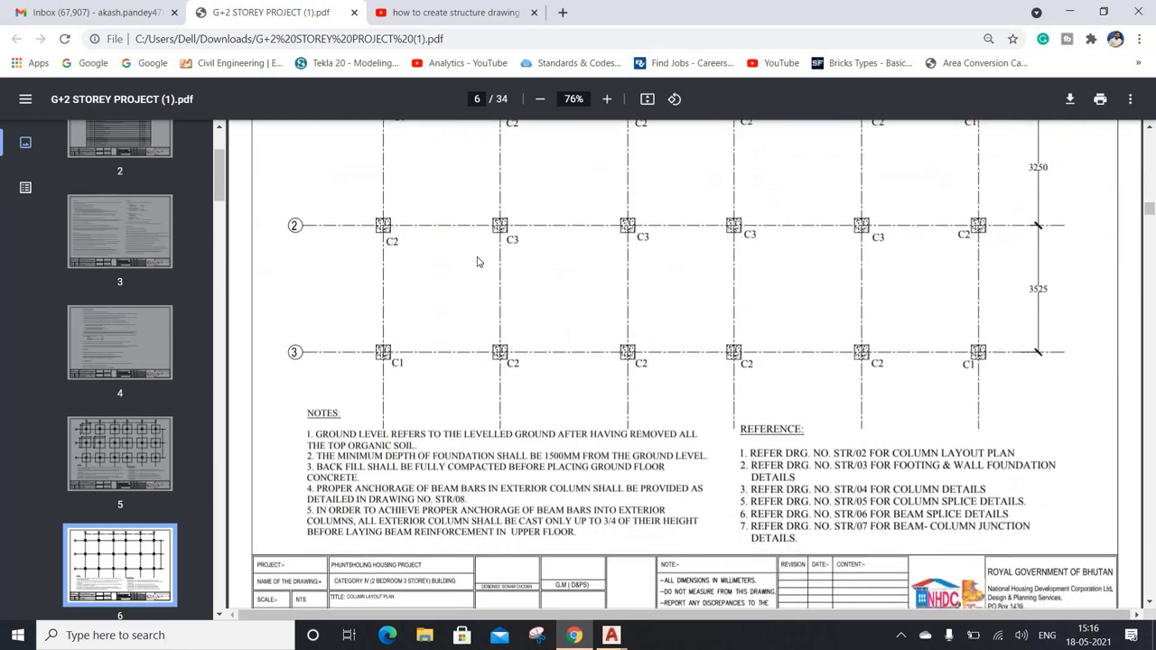
{"action": "scroll", "coordinate": [698, 306], "scroll_direction": "down", "scroll_amount": 1}
{"action": "scroll", "coordinate": [714, 302], "scroll_direction": "down", "scroll_amount": 4}
{"action": "scroll", "coordinate": [778, 285], "scroll_direction": "down", "scroll_amount": 4}
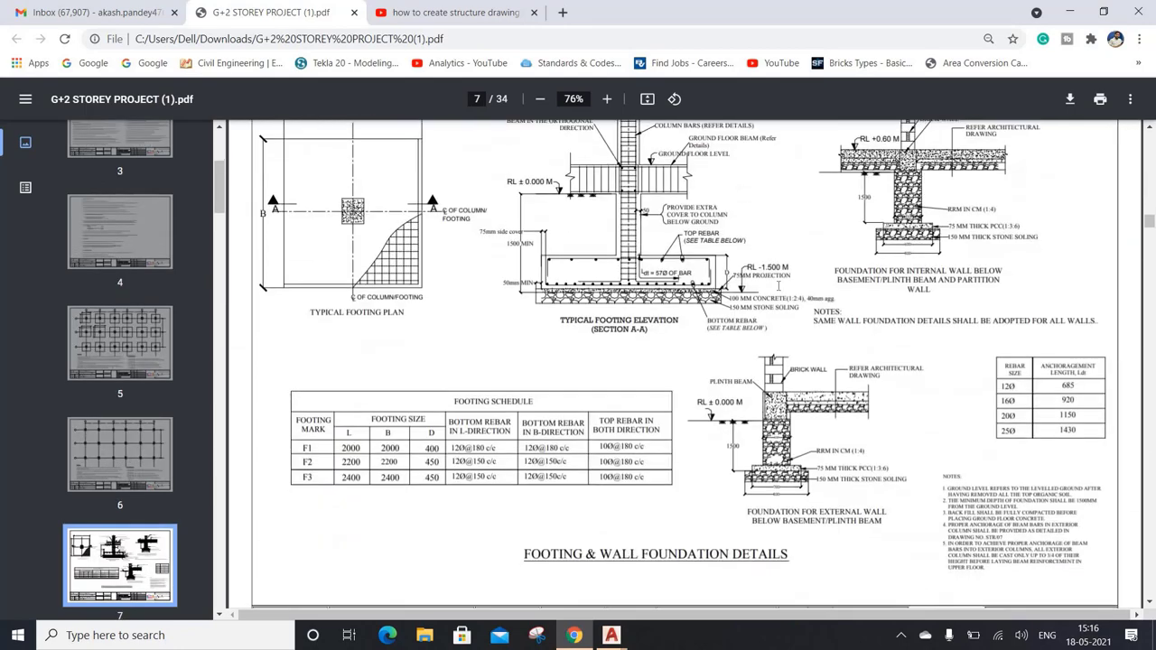
{"action": "scroll", "coordinate": [601, 257], "scroll_direction": "up", "scroll_amount": 1}
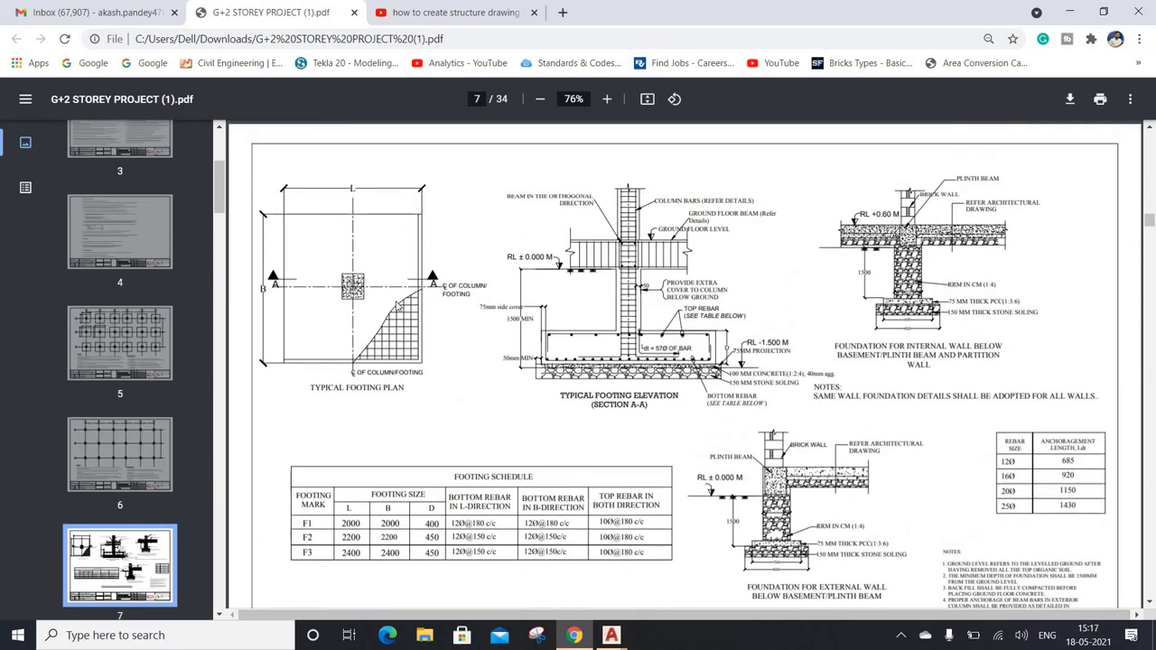
{"action": "scroll", "coordinate": [397, 308], "scroll_direction": "down", "scroll_amount": 2}
{"action": "scroll", "coordinate": [397, 308], "scroll_direction": "down", "scroll_amount": 4}
{"action": "scroll", "coordinate": [398, 307], "scroll_direction": "down", "scroll_amount": 5}
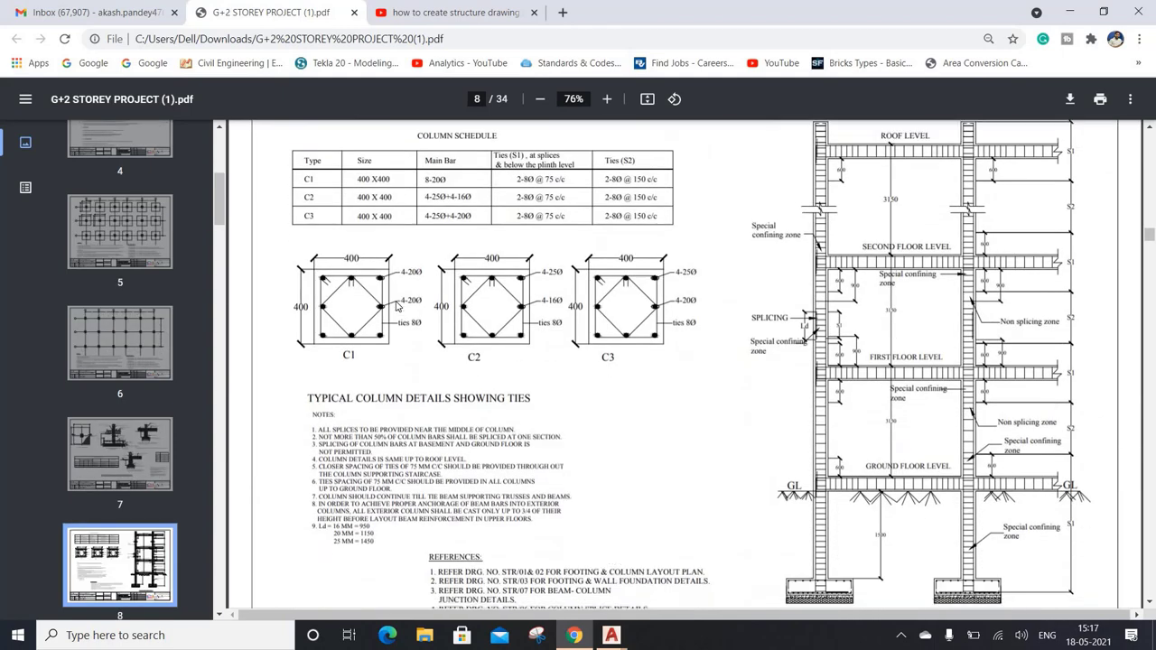
{"action": "scroll", "coordinate": [398, 307], "scroll_direction": "down", "scroll_amount": 4}
{"action": "scroll", "coordinate": [591, 301], "scroll_direction": "up", "scroll_amount": 4}
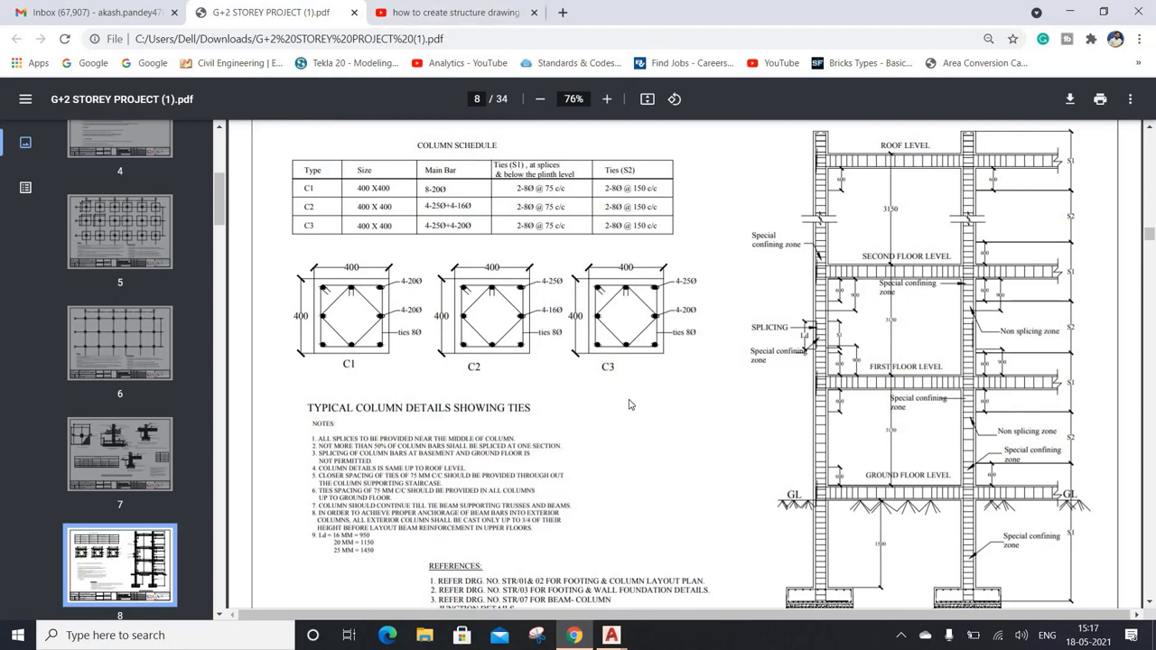
{"action": "scroll", "coordinate": [588, 344], "scroll_direction": "down", "scroll_amount": 4}
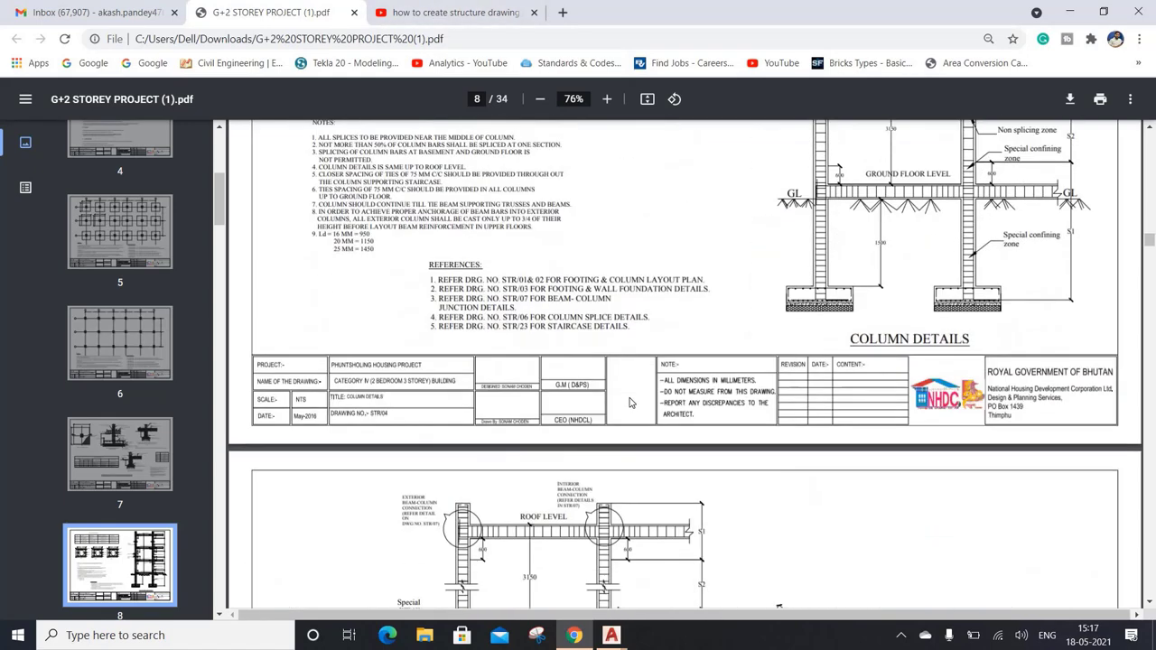
{"action": "scroll", "coordinate": [542, 253], "scroll_direction": "down", "scroll_amount": 2}
{"action": "scroll", "coordinate": [500, 175], "scroll_direction": "down", "scroll_amount": 3}
{"action": "scroll", "coordinate": [500, 175], "scroll_direction": "down", "scroll_amount": 4}
Play the Episode 17 structure drawing video muted, skip the ad, and pause it at 1:54.
{"action": "left_click", "coordinate": [447, 13]}
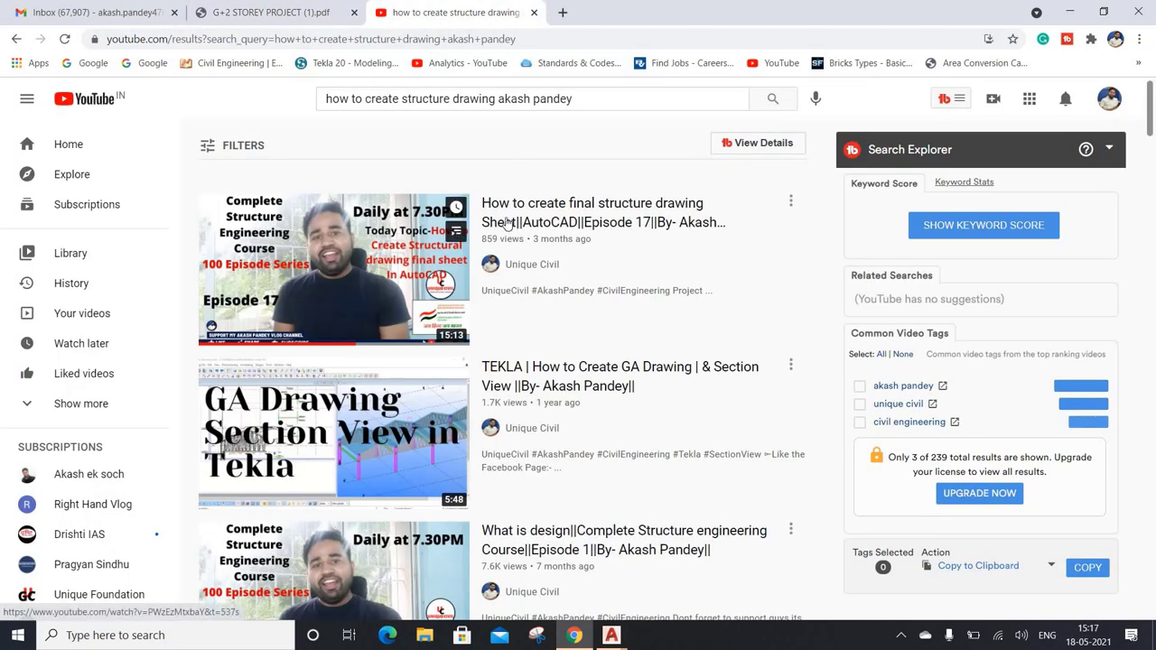
{"action": "mouse_move", "coordinate": [333, 268]}
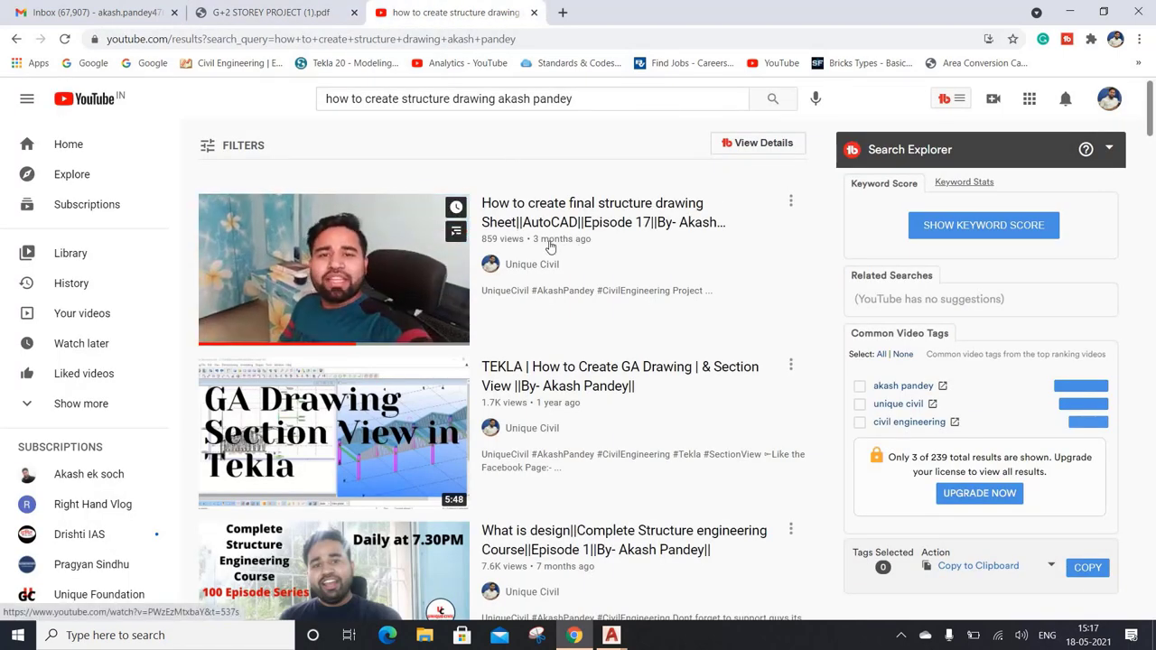
{"action": "left_click", "coordinate": [262, 13]}
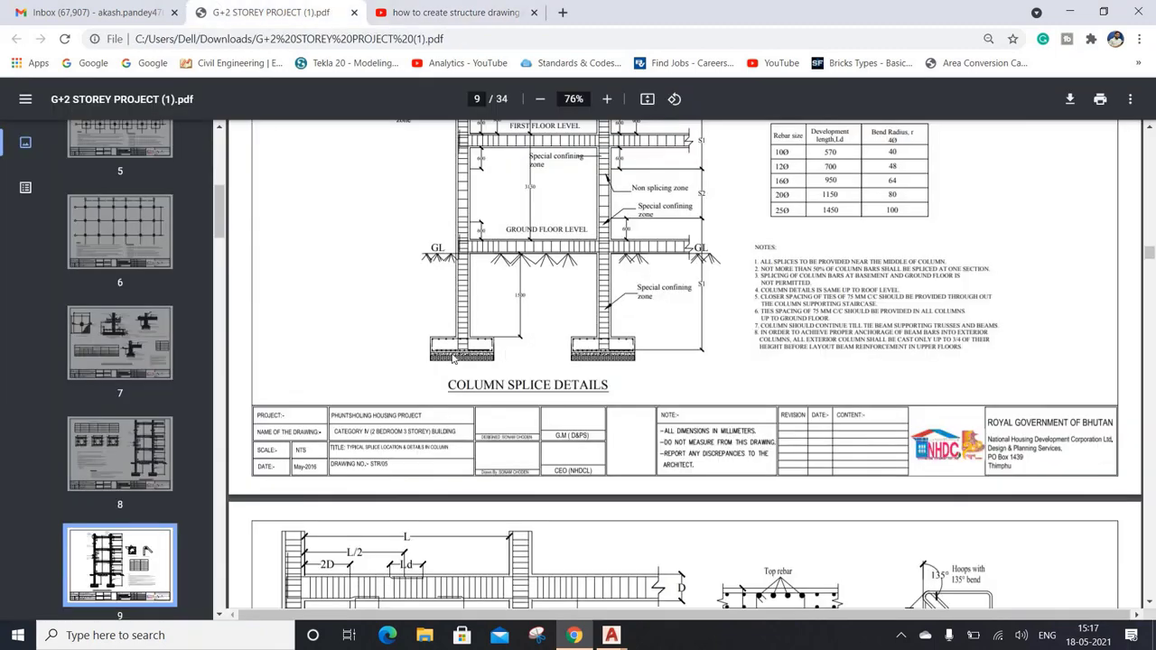
{"action": "left_click", "coordinate": [470, 9]}
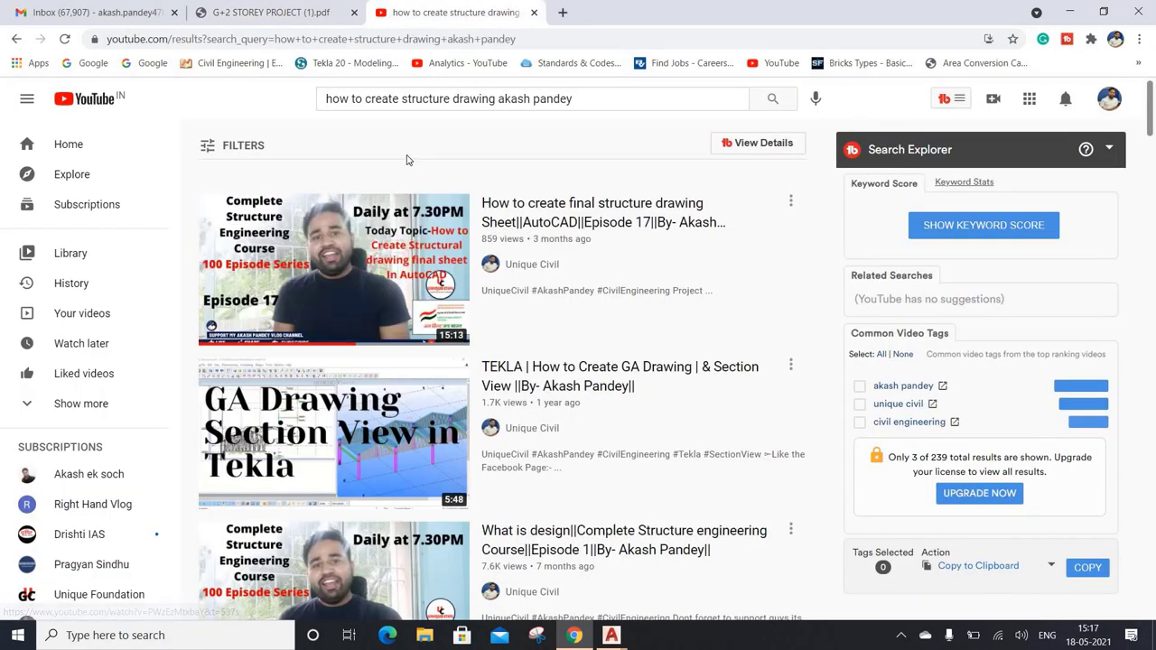
{"action": "left_click", "coordinate": [542, 222]}
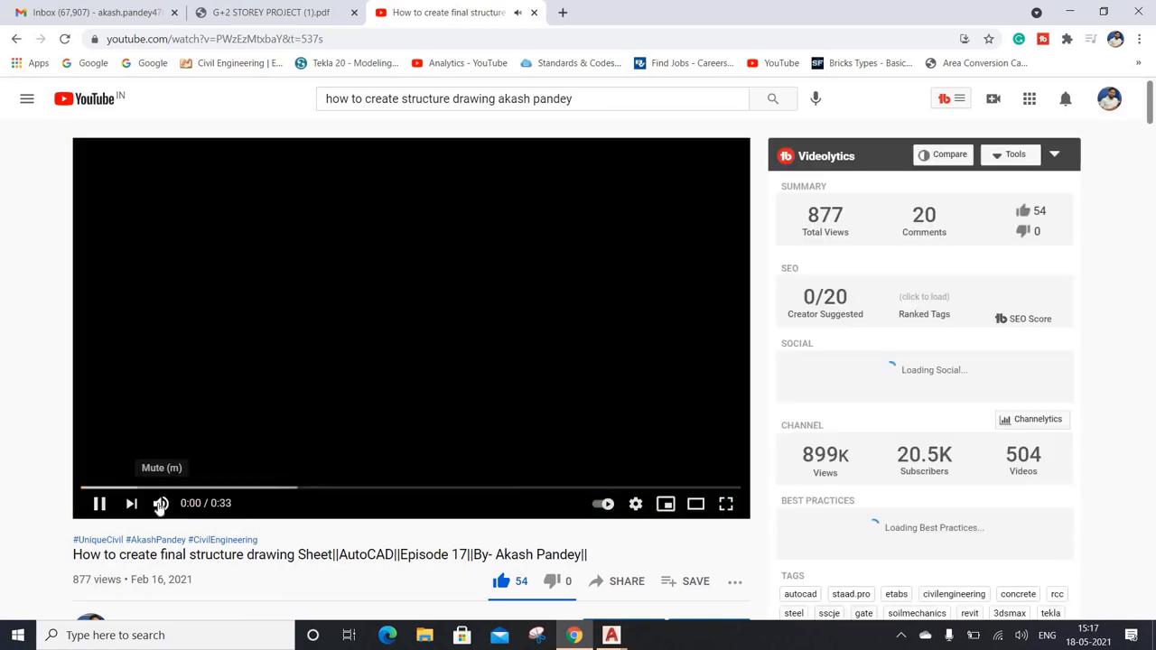
{"action": "left_click", "coordinate": [162, 506]}
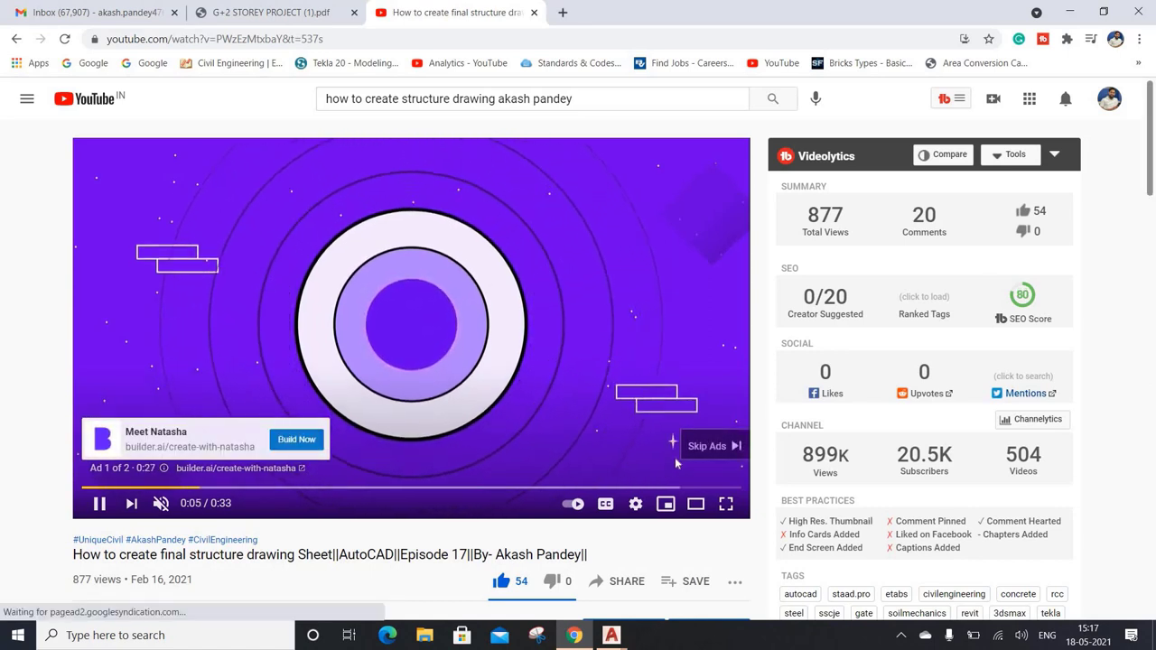
{"action": "left_click", "coordinate": [703, 444]}
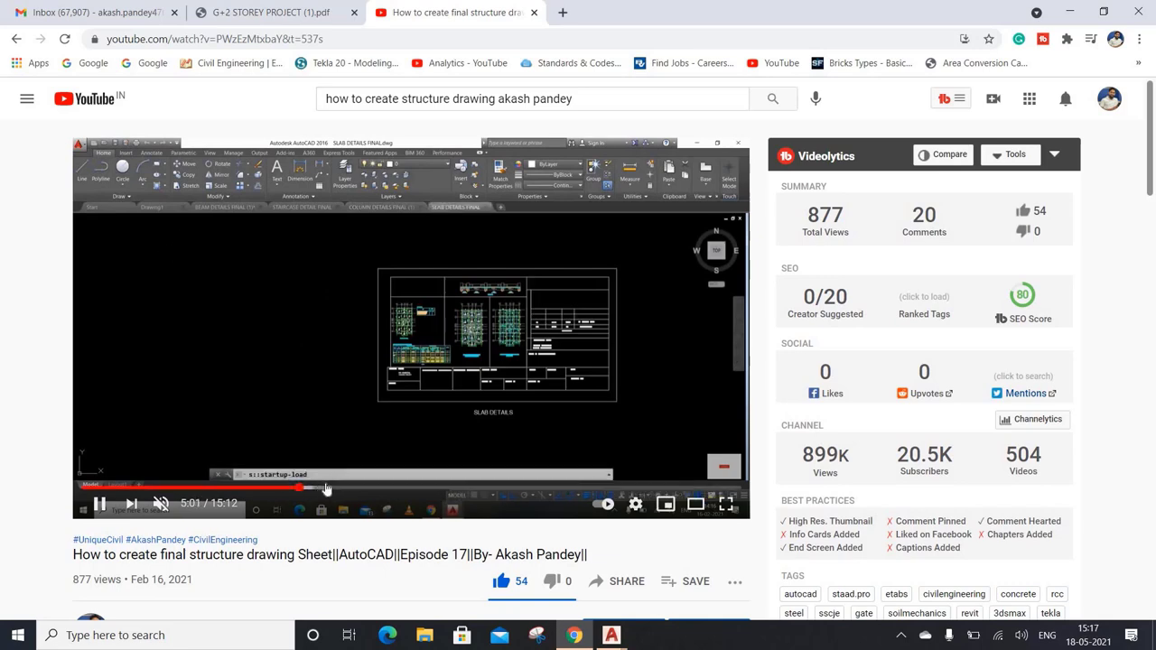
{"action": "left_click_drag", "start_coordinate": [271, 491], "coordinate": [161, 491]}
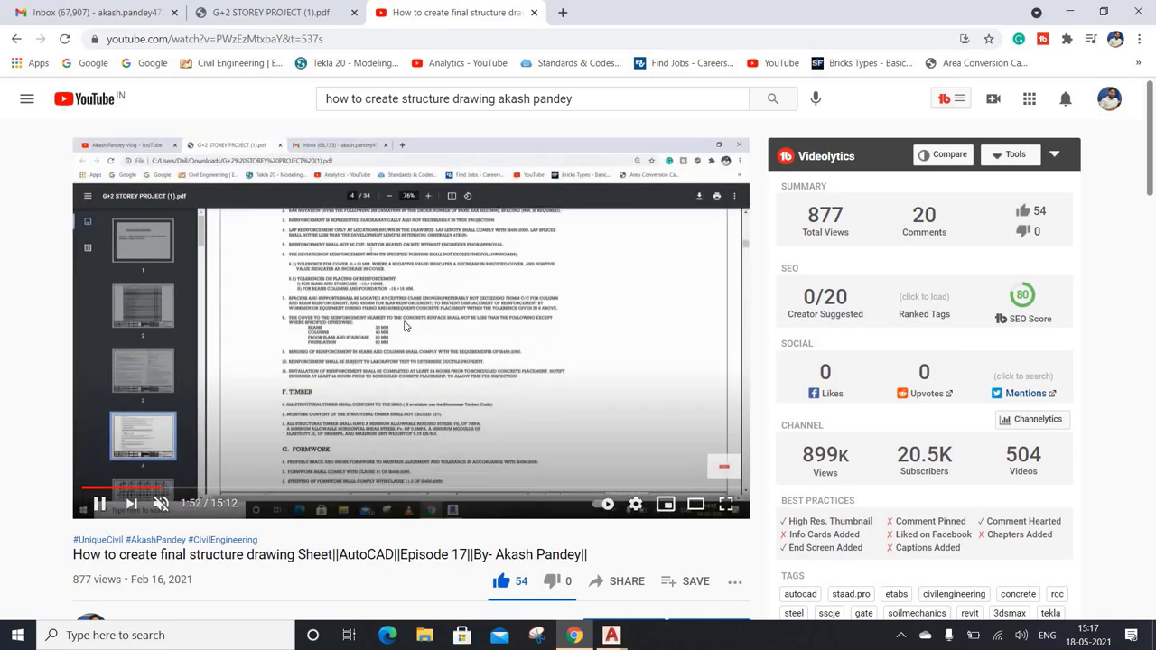
{"action": "left_click", "coordinate": [100, 504]}
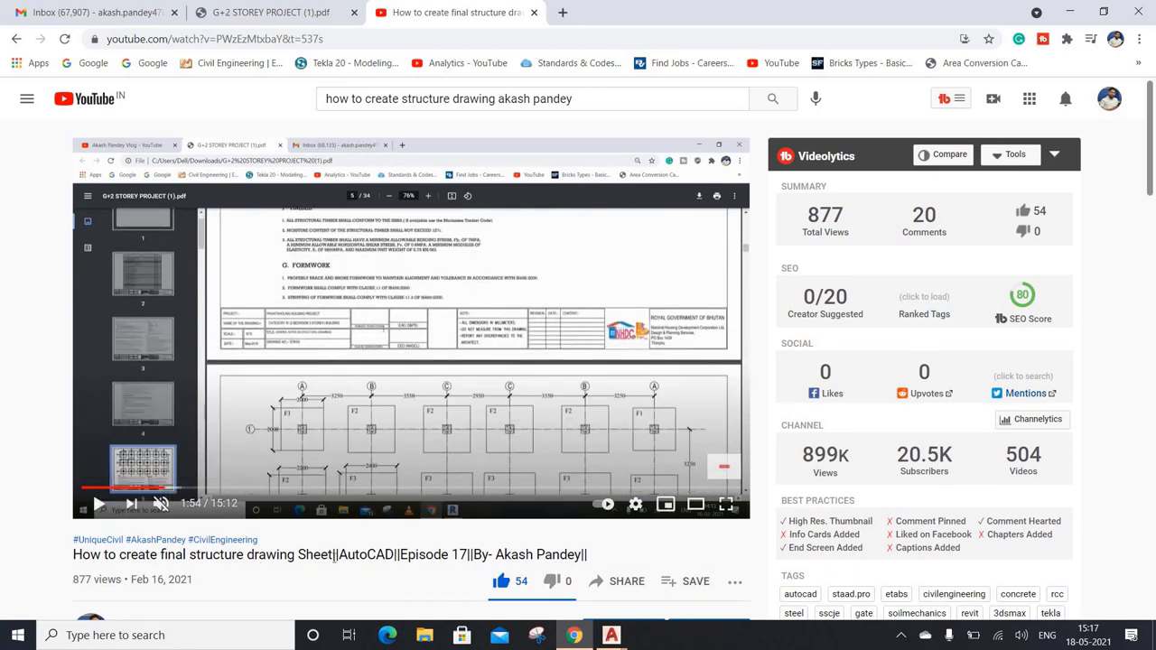
Return to the G+2 PDF and scroll to page 10's beam stirrup and splice details.
{"action": "left_click", "coordinate": [289, 7]}
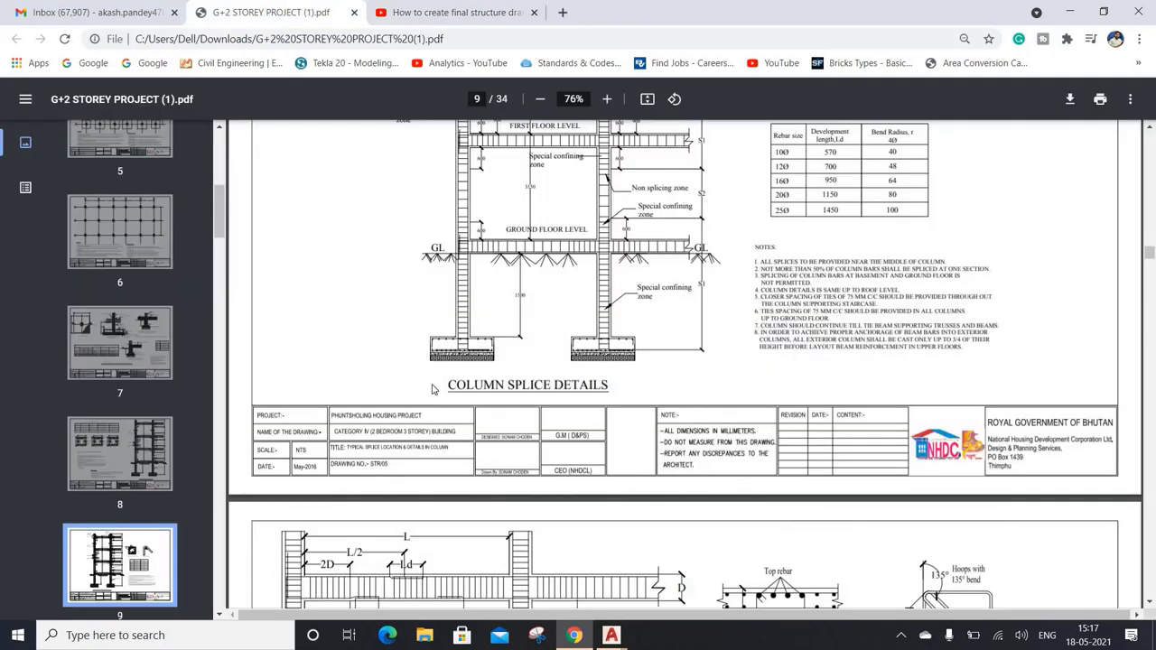
{"action": "scroll", "coordinate": [507, 398], "scroll_direction": "down", "scroll_amount": 3}
{"action": "scroll", "coordinate": [507, 397], "scroll_direction": "down", "scroll_amount": 2}
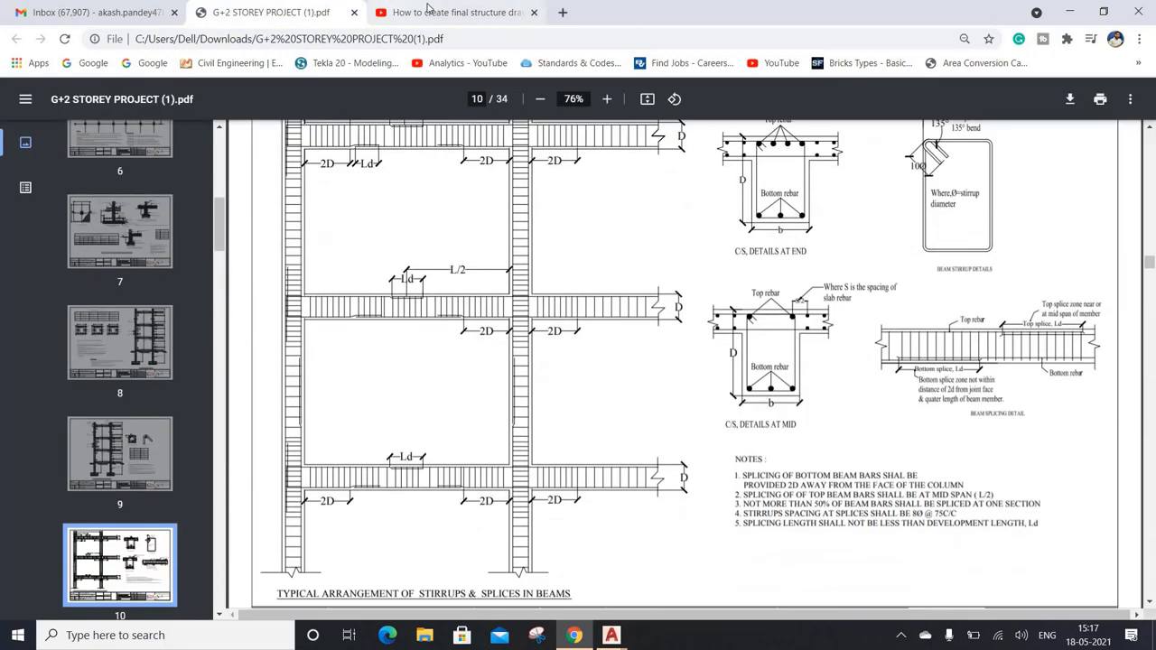
{"action": "mouse_move", "coordinate": [611, 635]}
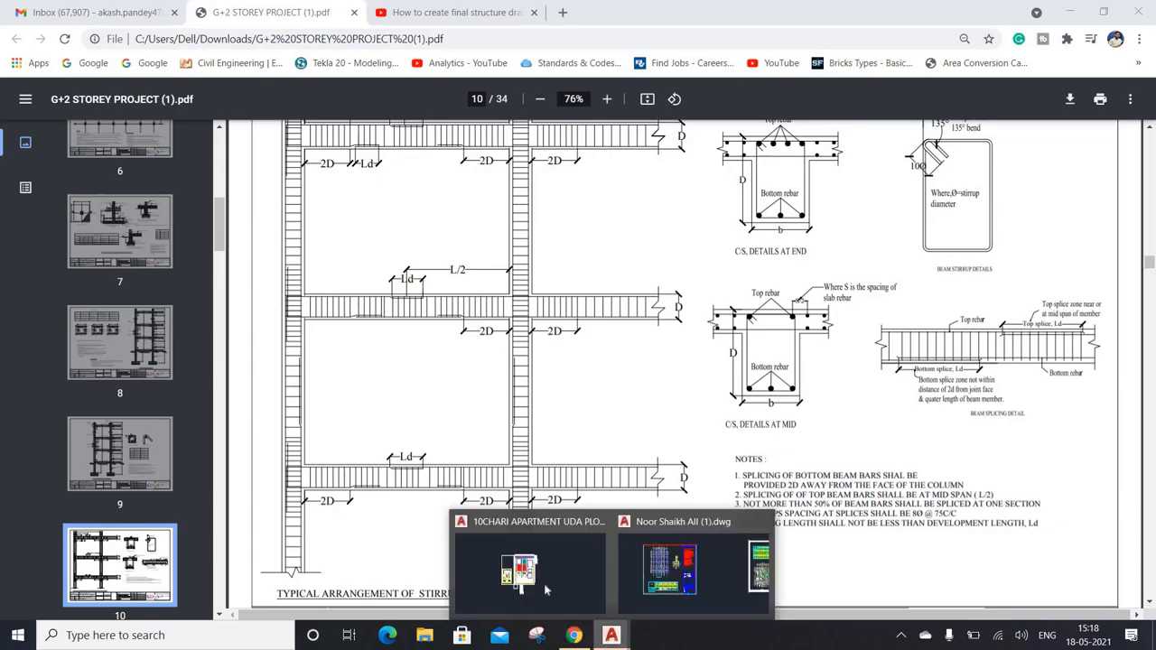
Bring AutoCAD forward on the apartment plot drawing and nudge its sheets up and left.
{"action": "left_click", "coordinate": [546, 585]}
{"action": "scroll", "coordinate": [476, 345], "scroll_direction": "up", "scroll_amount": 2}
{"action": "scroll", "coordinate": [476, 345], "scroll_direction": "up", "scroll_amount": 2}
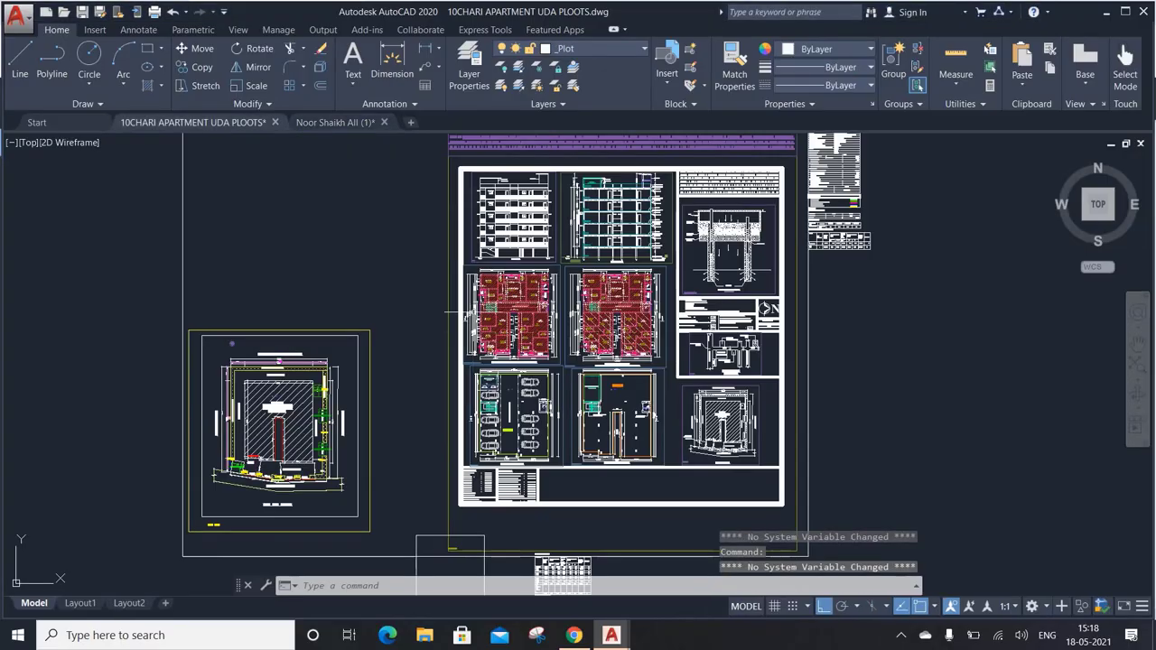
{"action": "scroll", "coordinate": [507, 362], "scroll_direction": "down", "scroll_amount": 2}
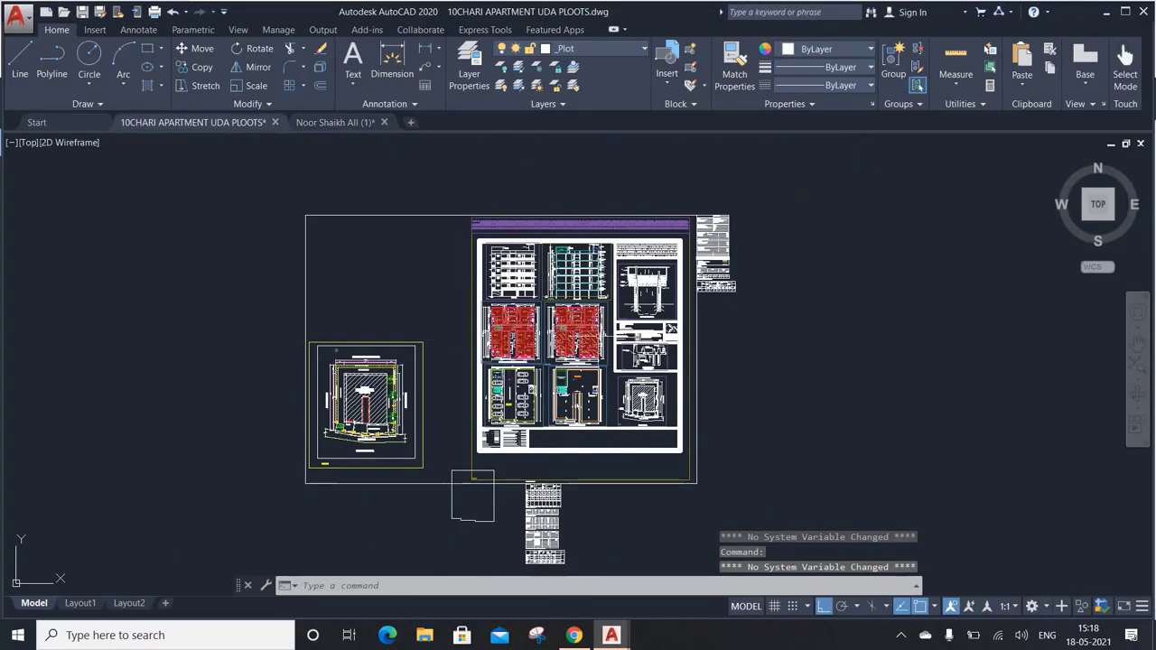
{"action": "middle_click_drag", "start_coordinate": [595, 569], "coordinate": [550, 542]}
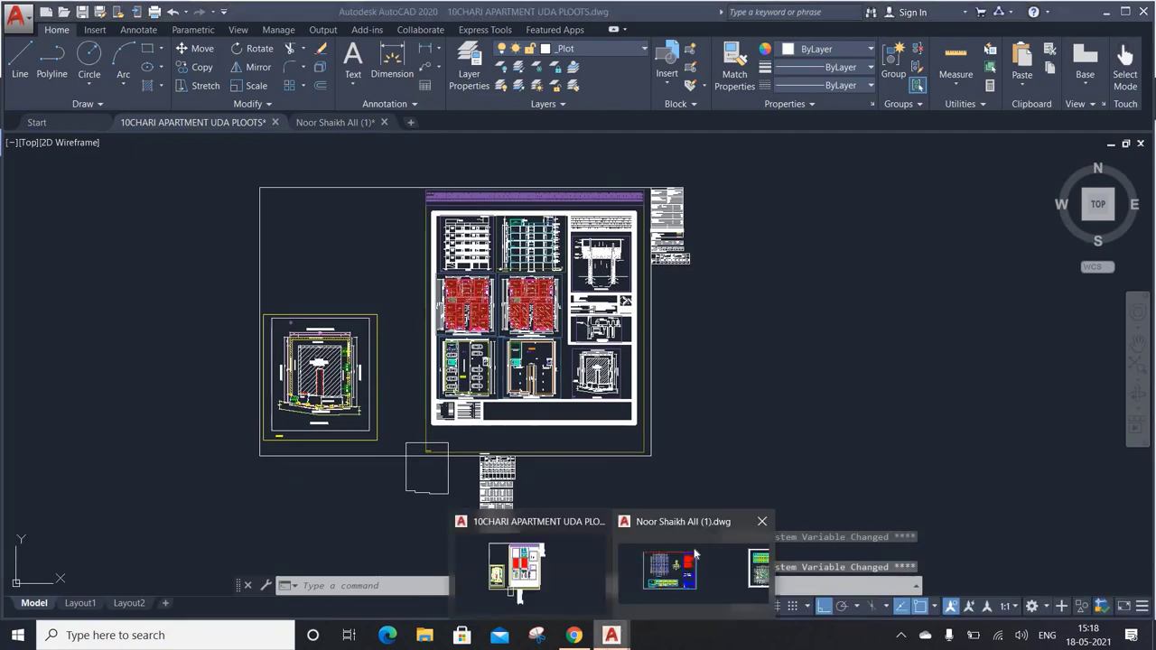
Switch to the structural sheet set drawing and frame the footing layout sheet.
{"action": "left_click", "coordinate": [694, 548]}
{"action": "scroll", "coordinate": [800, 322], "scroll_direction": "down", "scroll_amount": 3}
{"action": "middle_click_drag", "start_coordinate": [800, 323], "coordinate": [511, 359]}
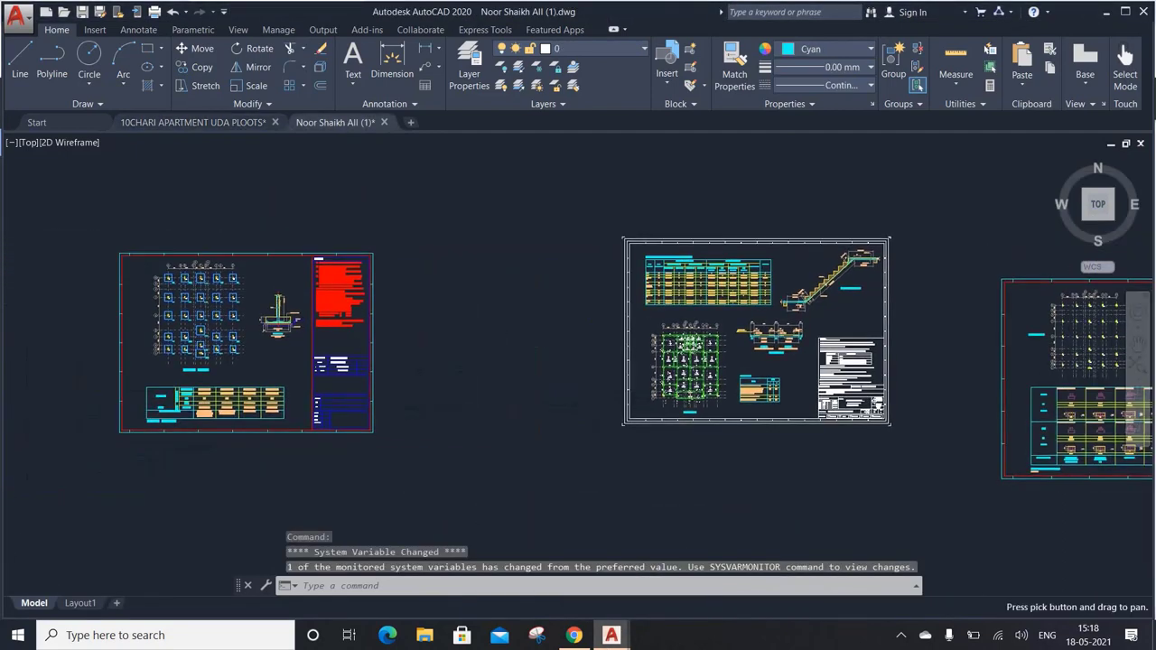
{"action": "scroll", "coordinate": [511, 359], "scroll_direction": "down", "scroll_amount": 4}
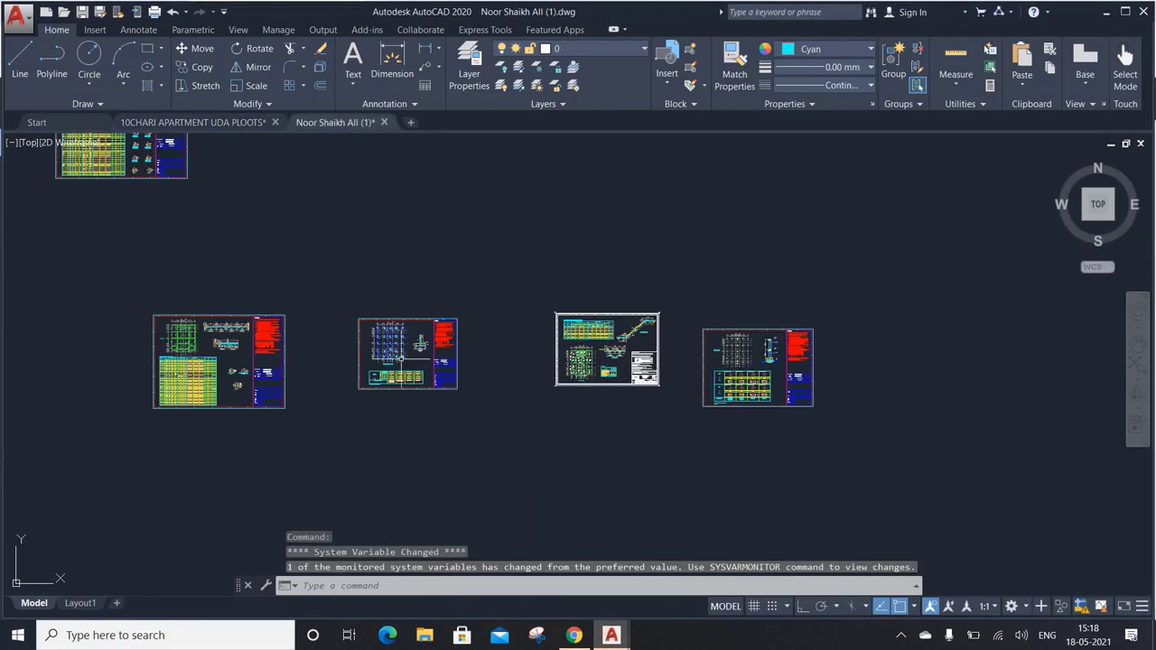
{"action": "scroll", "coordinate": [402, 358], "scroll_direction": "up", "scroll_amount": 2}
{"action": "scroll", "coordinate": [402, 359], "scroll_direction": "up", "scroll_amount": 4}
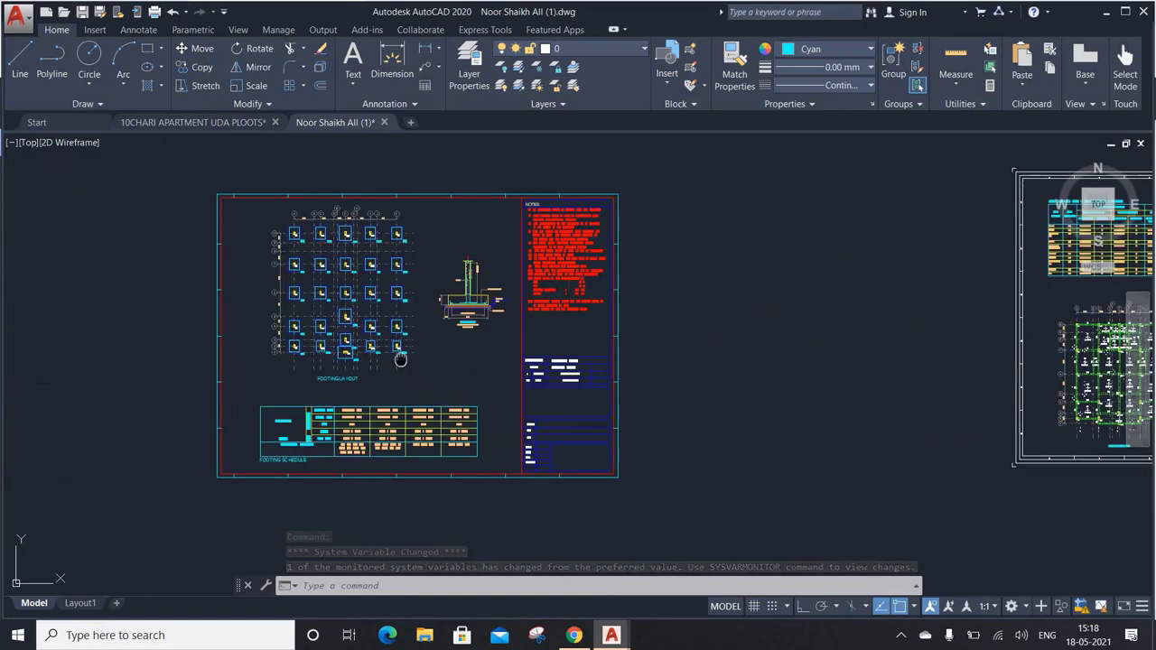
{"action": "middle_click_drag", "start_coordinate": [401, 359], "coordinate": [501, 365]}
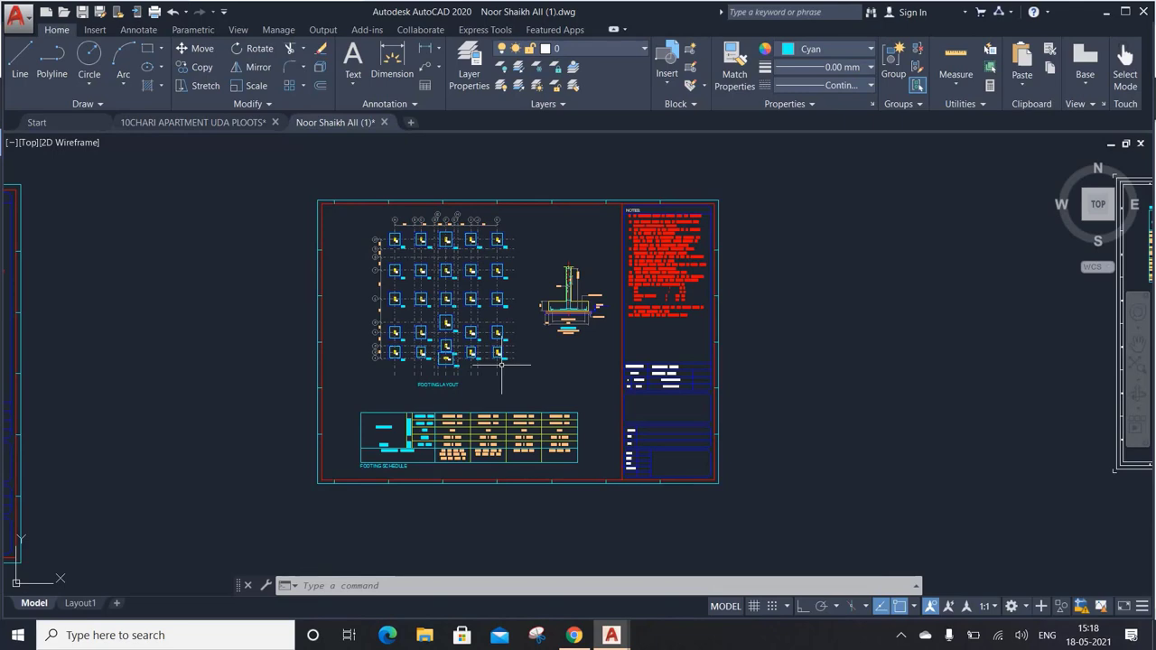
Zoom out, pan the footing sheet to the right, and zoom in on the beam details sheet with its schedule table.
{"action": "scroll", "coordinate": [472, 373], "scroll_direction": "down", "scroll_amount": 2}
{"action": "middle_click_drag", "start_coordinate": [473, 373], "coordinate": [901, 363]}
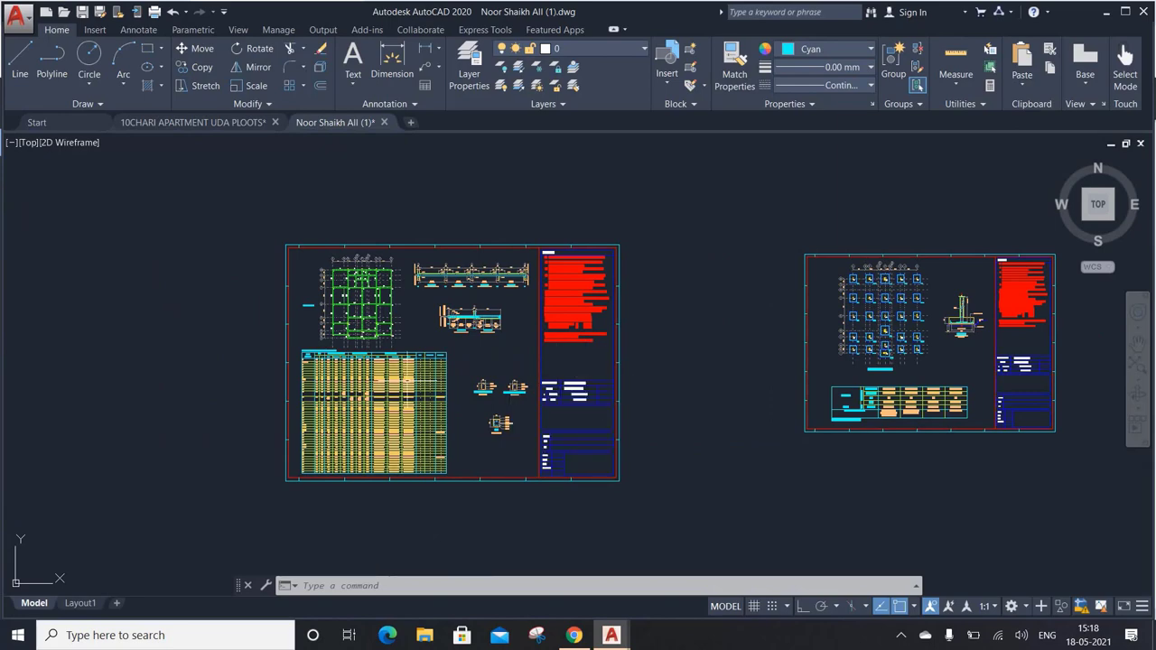
{"action": "scroll", "coordinate": [410, 381], "scroll_direction": "up", "scroll_amount": 2}
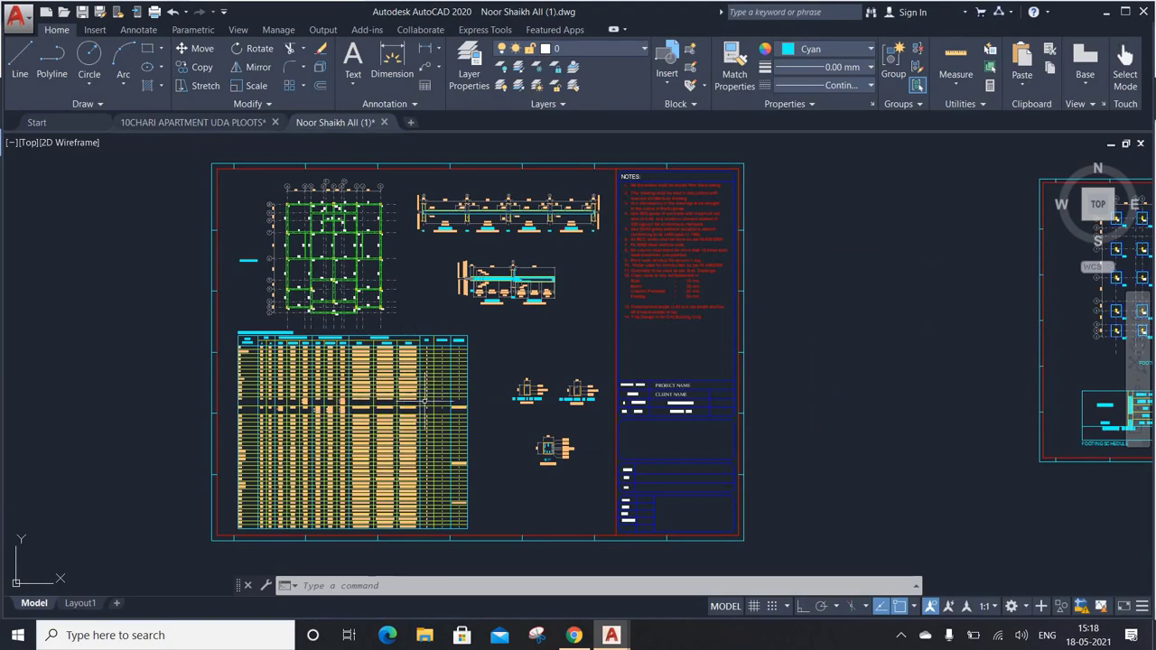